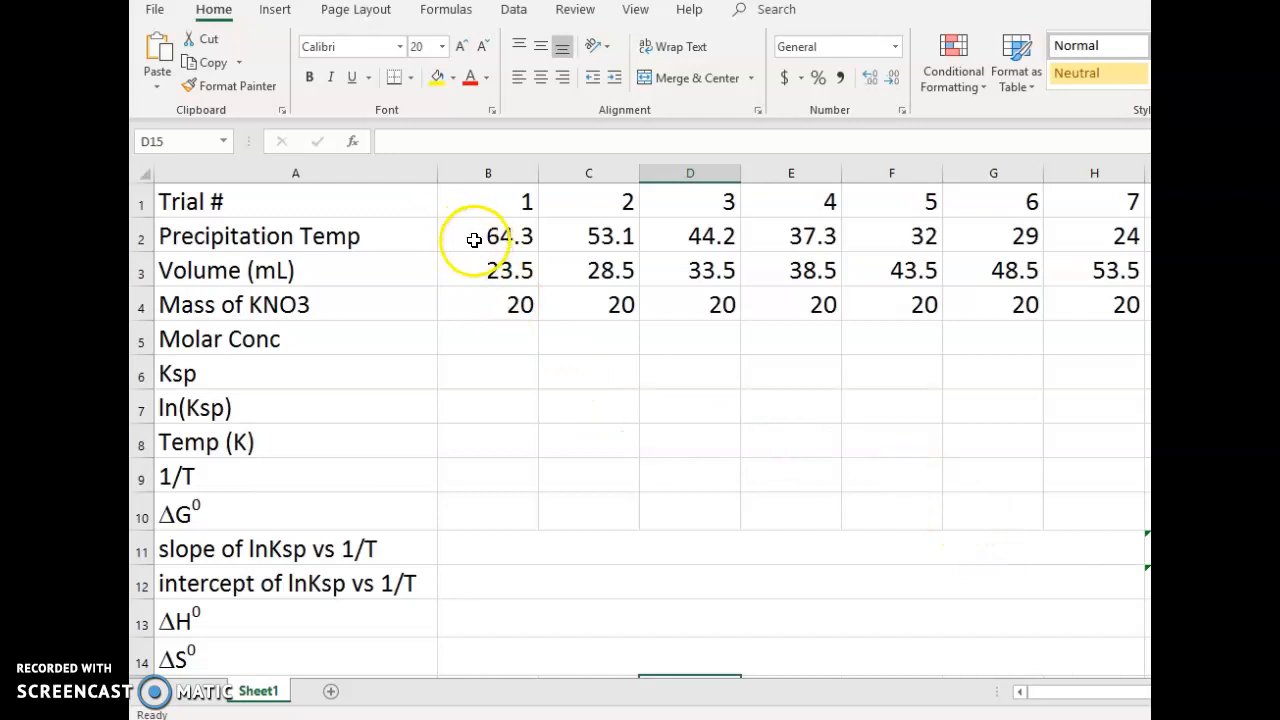
Review the precipitation temperature, volume and KNO3 mass data for trials 1 to 7 in rows 2 to 4
left_click_drag(460, 235, 1085, 240)
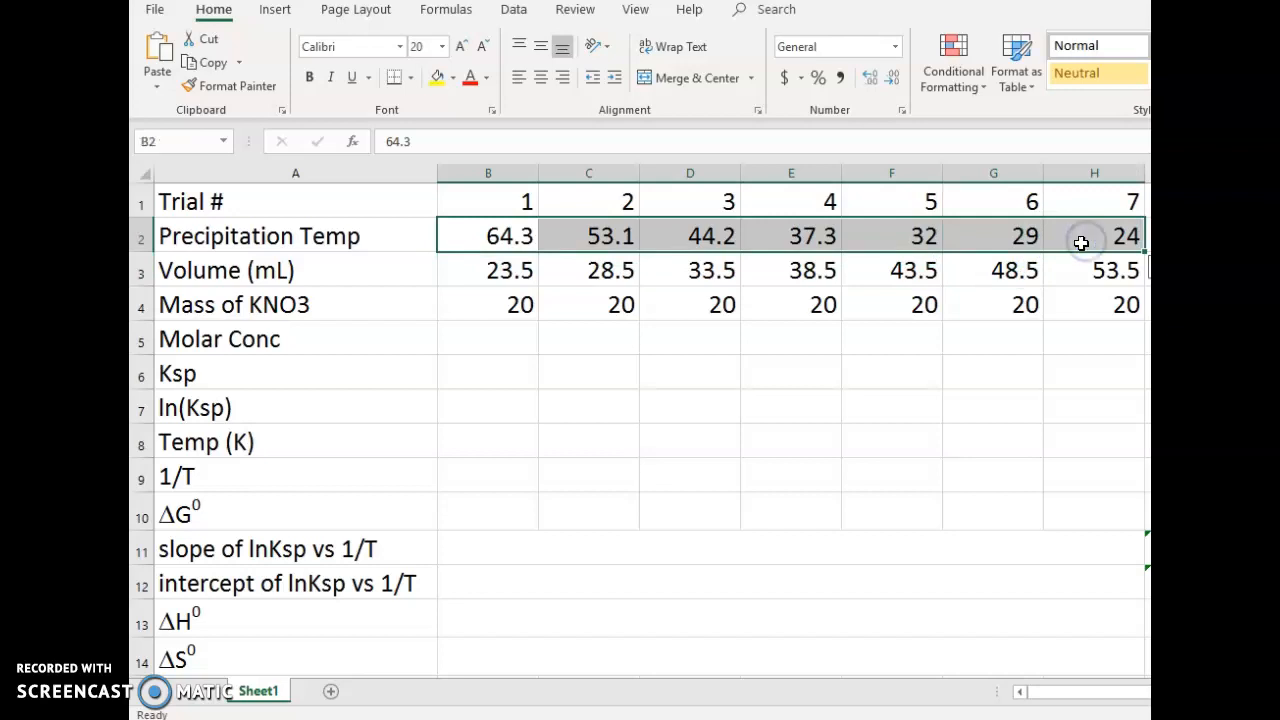
left_click(477, 273)
left_click_drag(477, 273, 1089, 278)
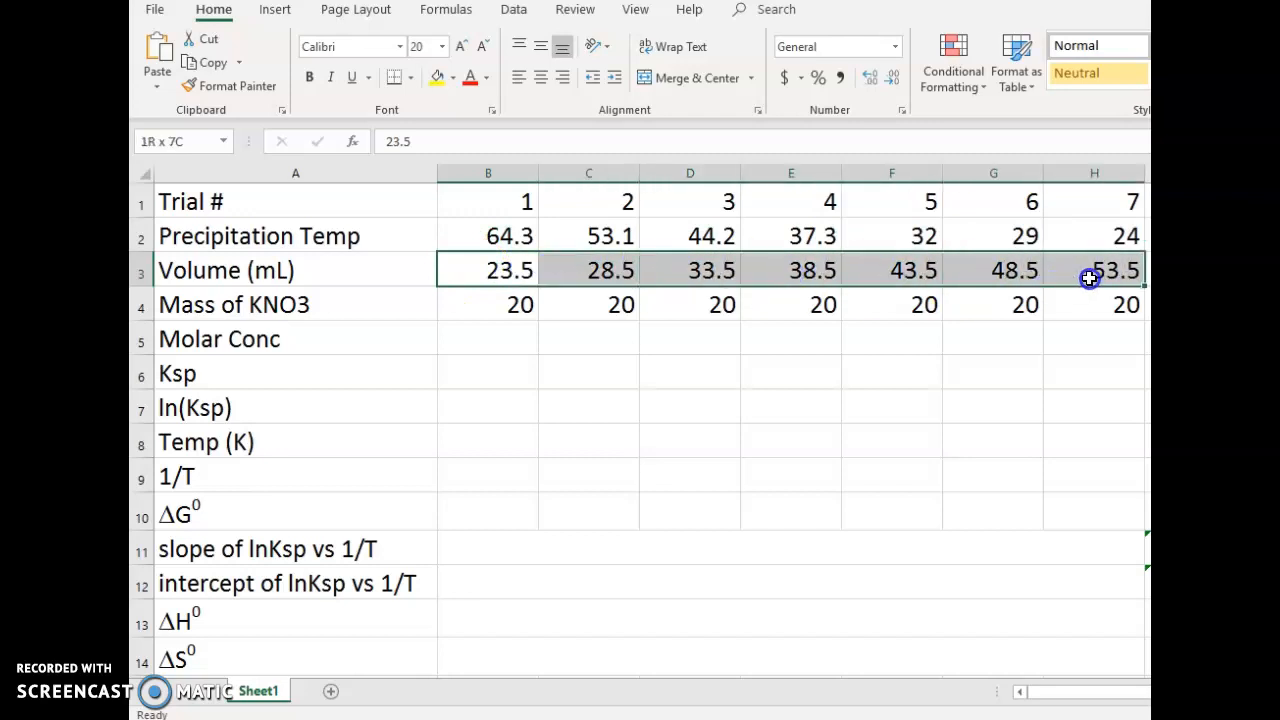
left_click_drag(1089, 278, 1089, 278)
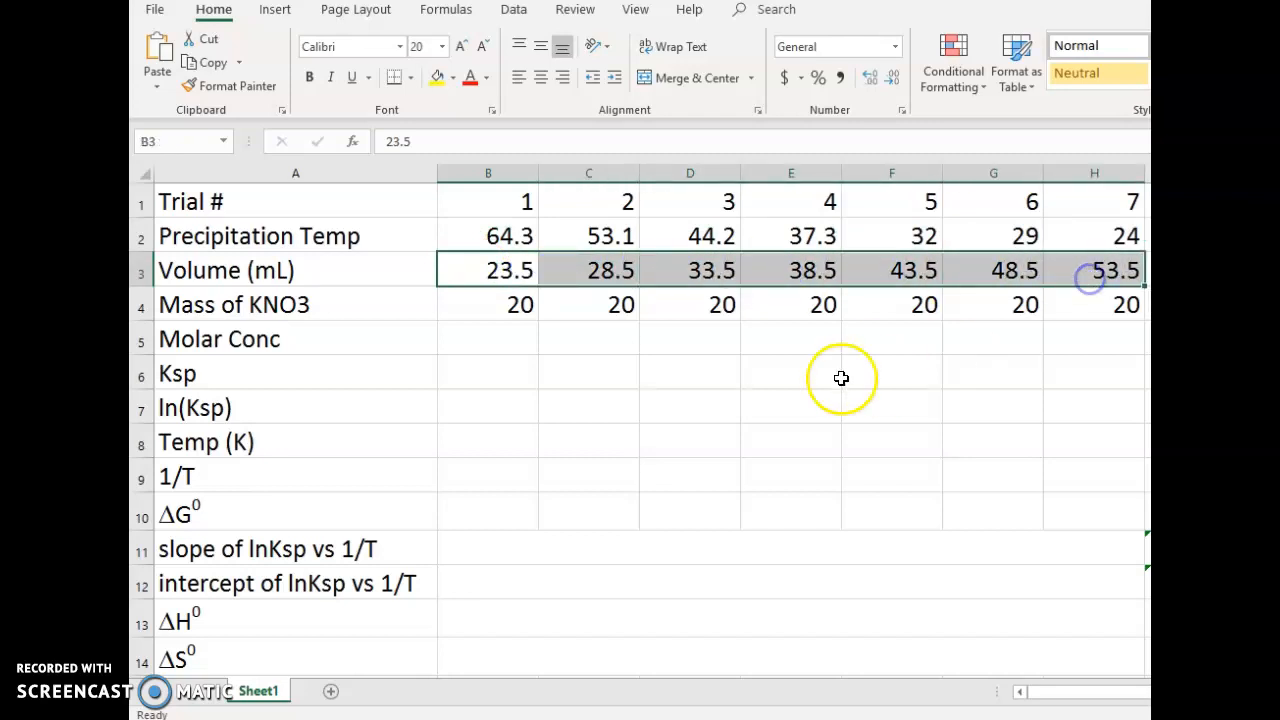
left_click_drag(477, 304, 1082, 300)
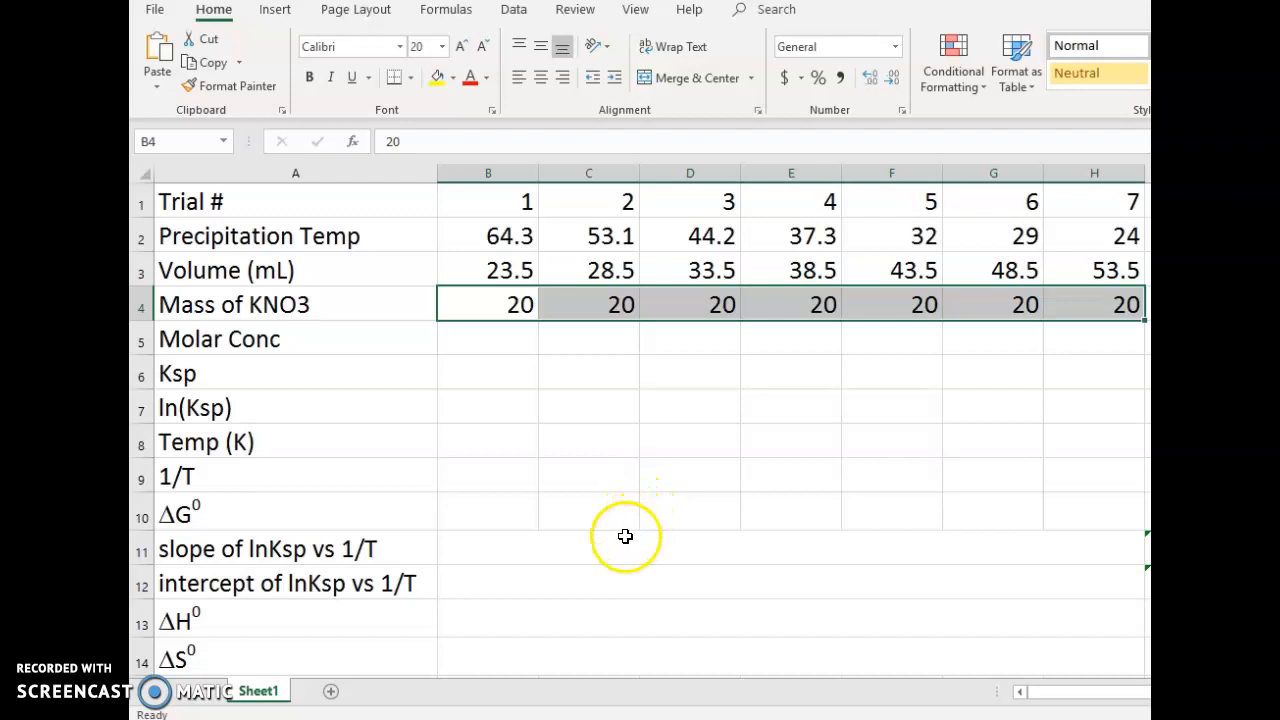
Calculate the molar concentration in B5 with =B4/(101.1*B3/1000) and fill the formula across to H5
left_click(463, 337)
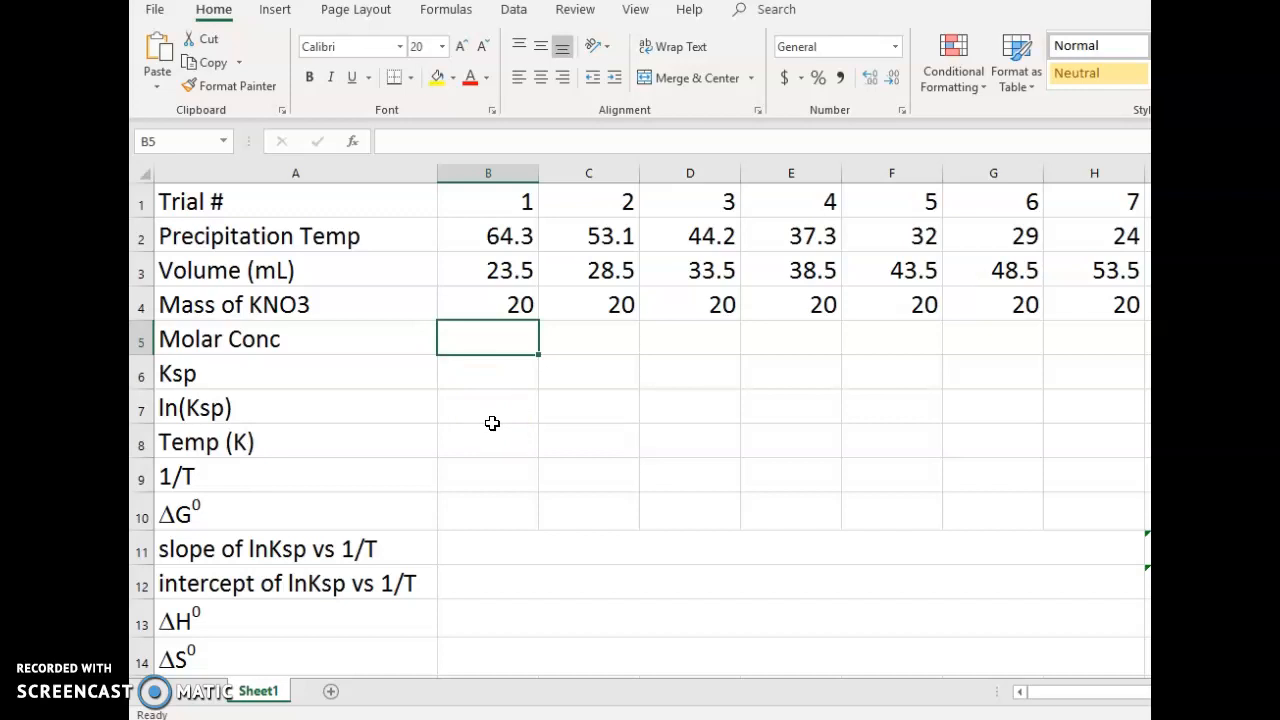
type("=")
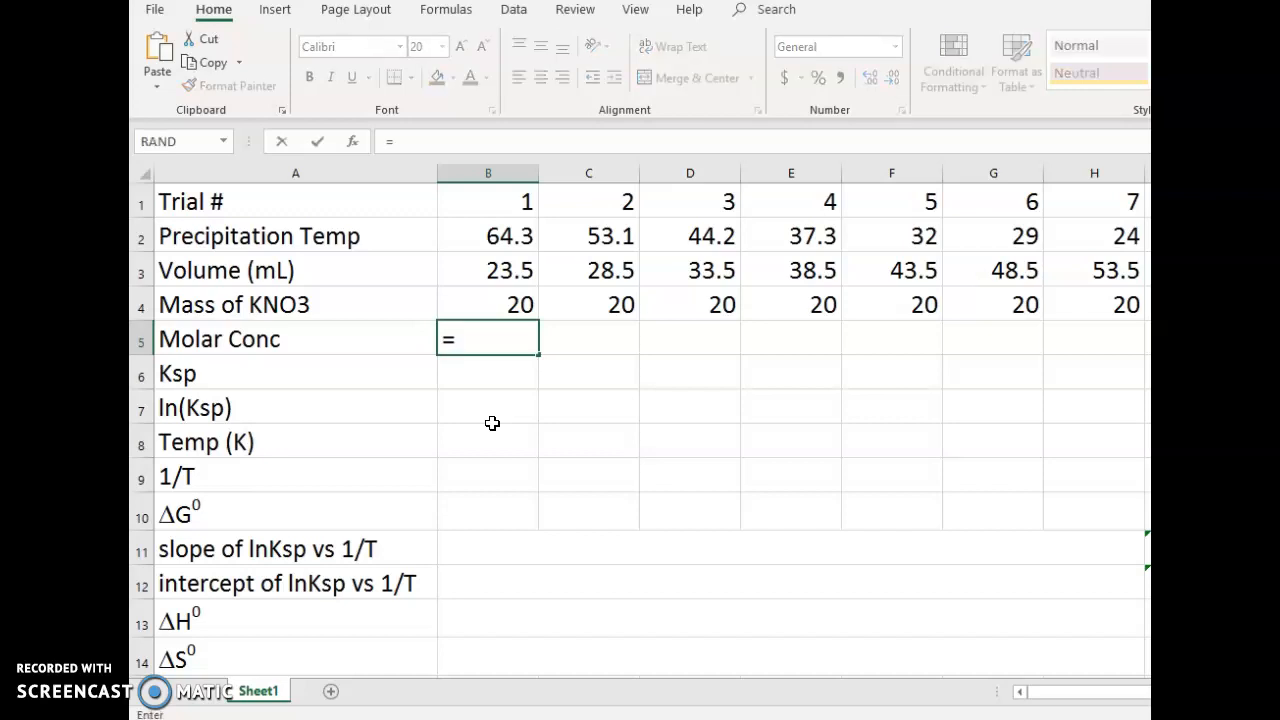
left_click(500, 305)
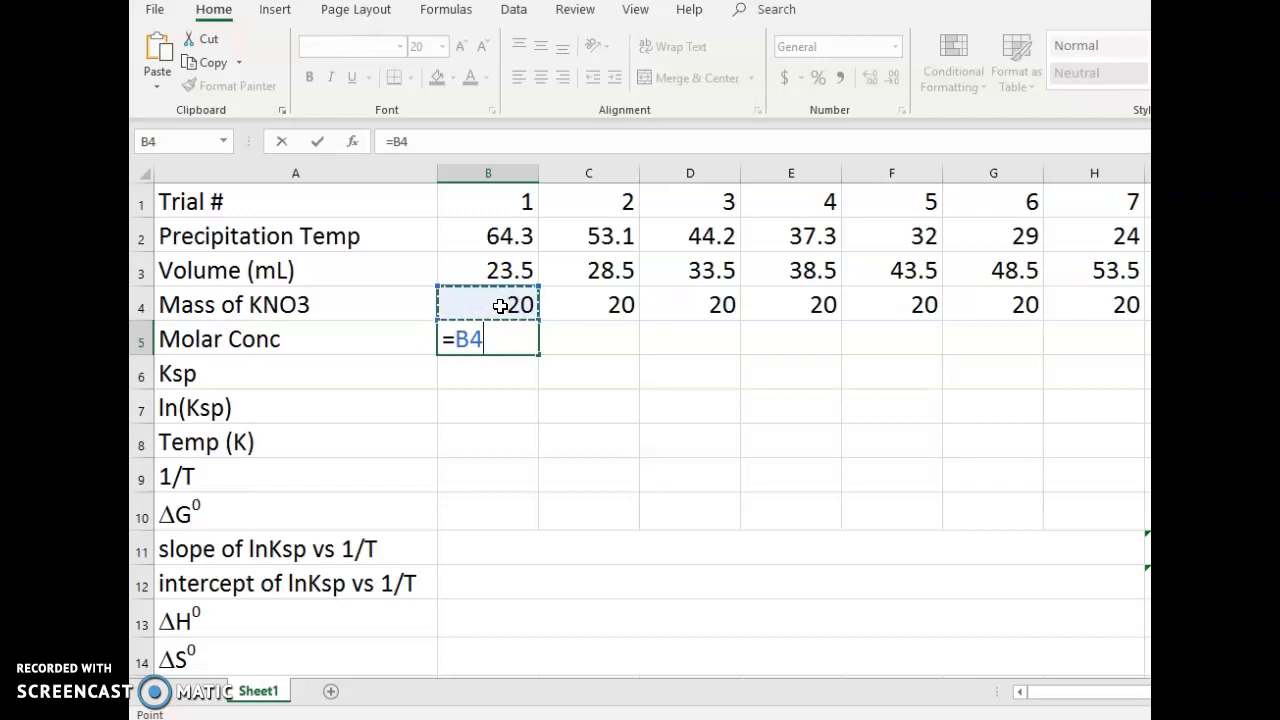
type("/(")
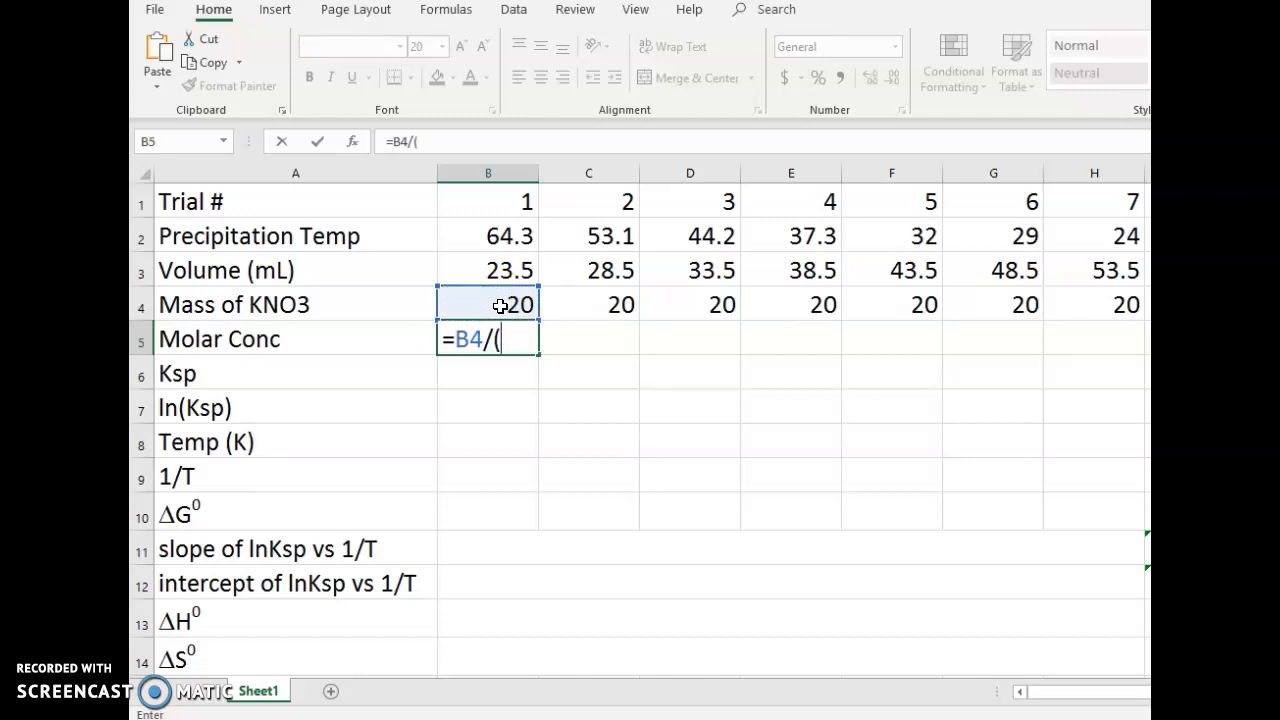
type("101.1")
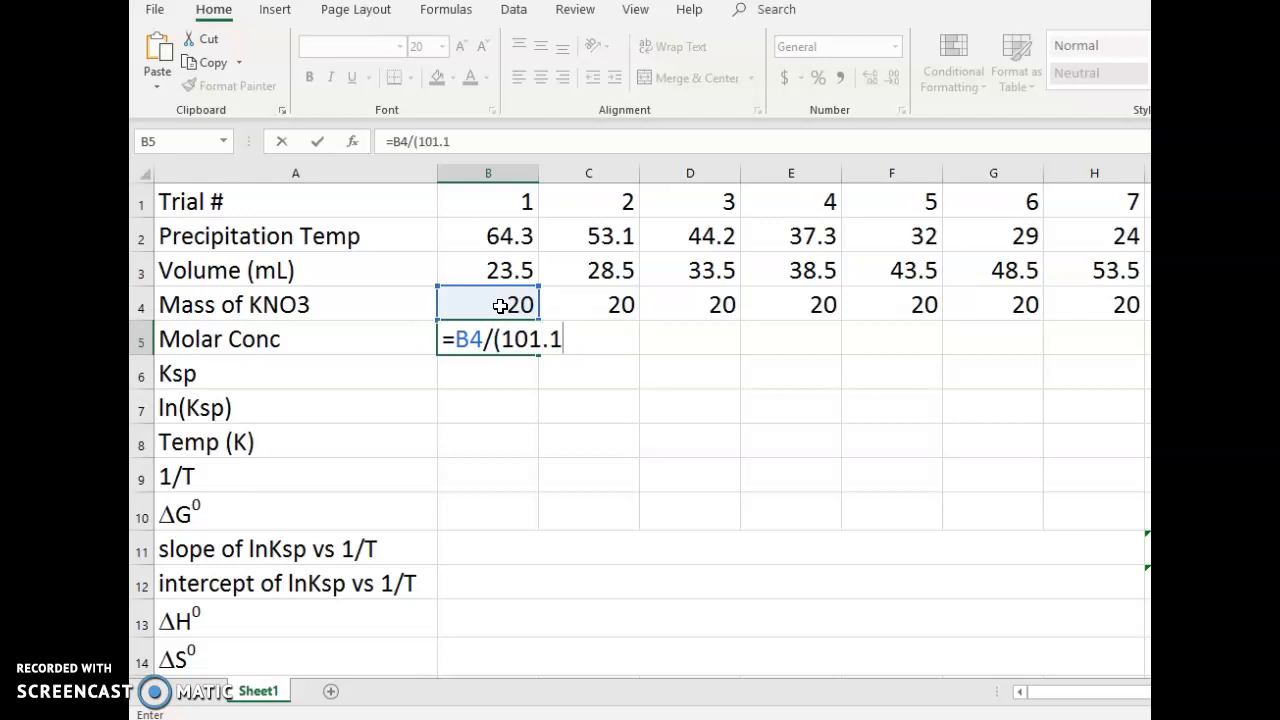
type("*")
left_click(502, 268)
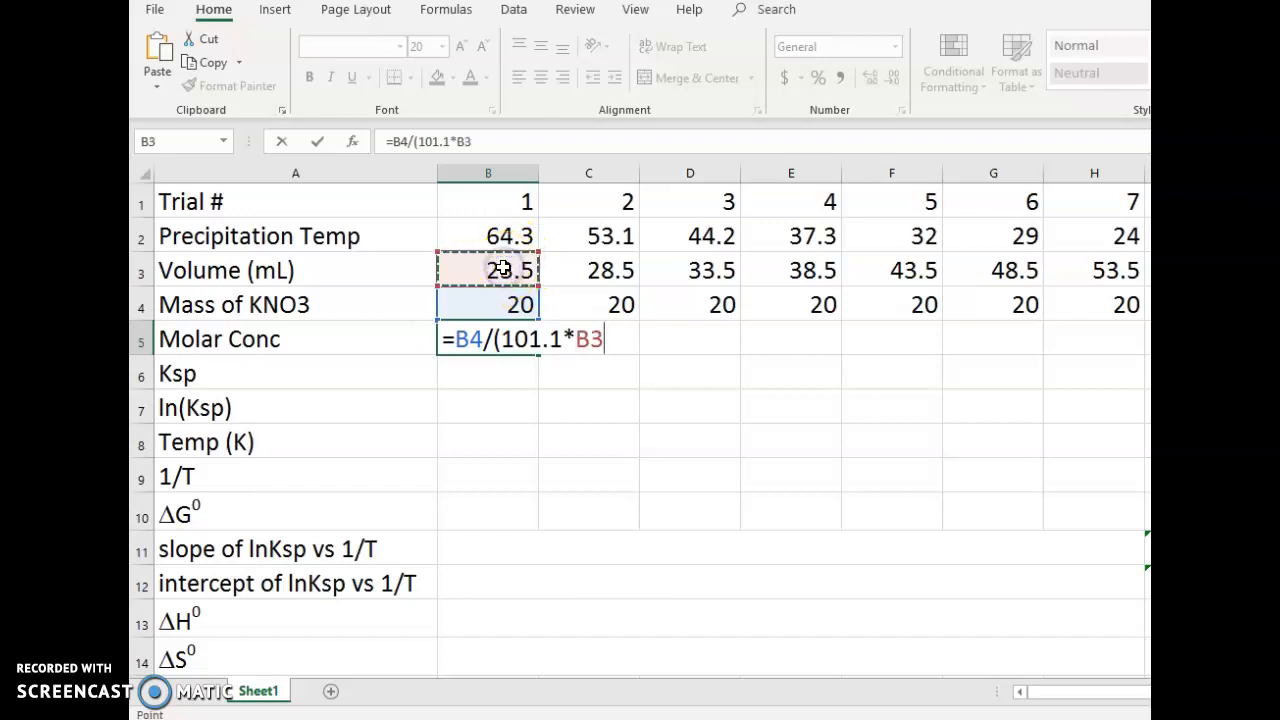
type("/1")
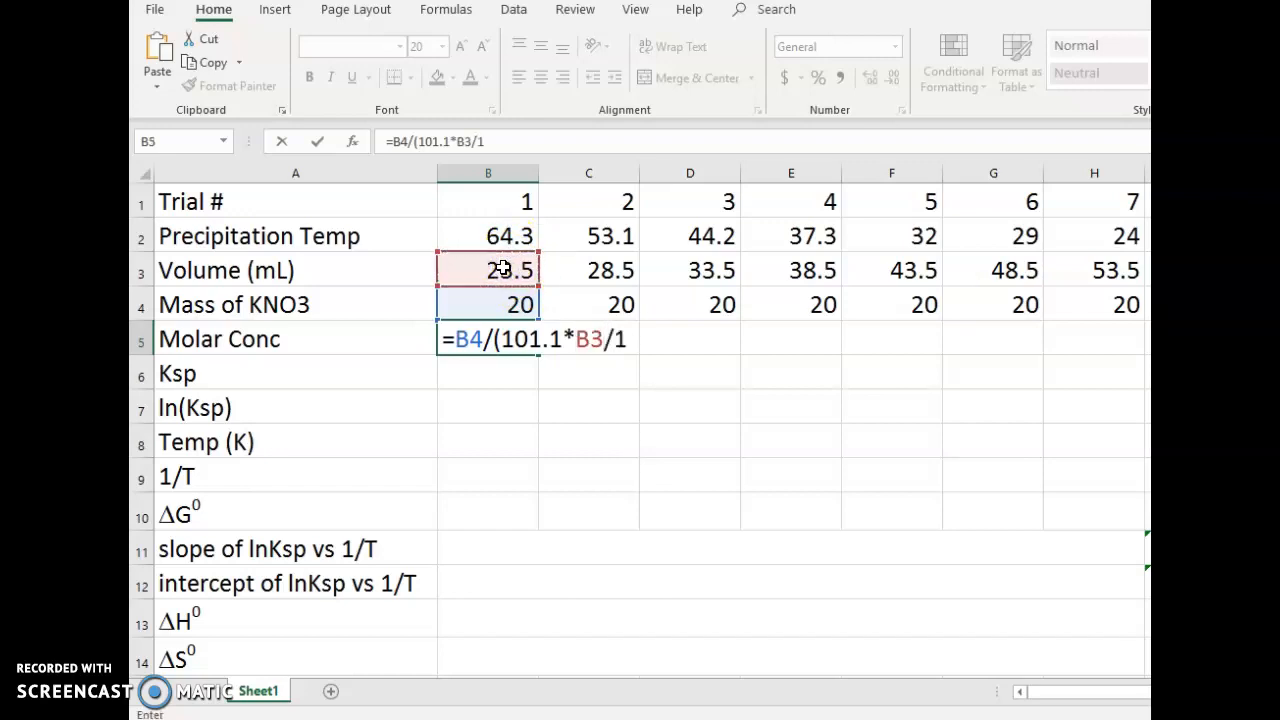
type("000)")
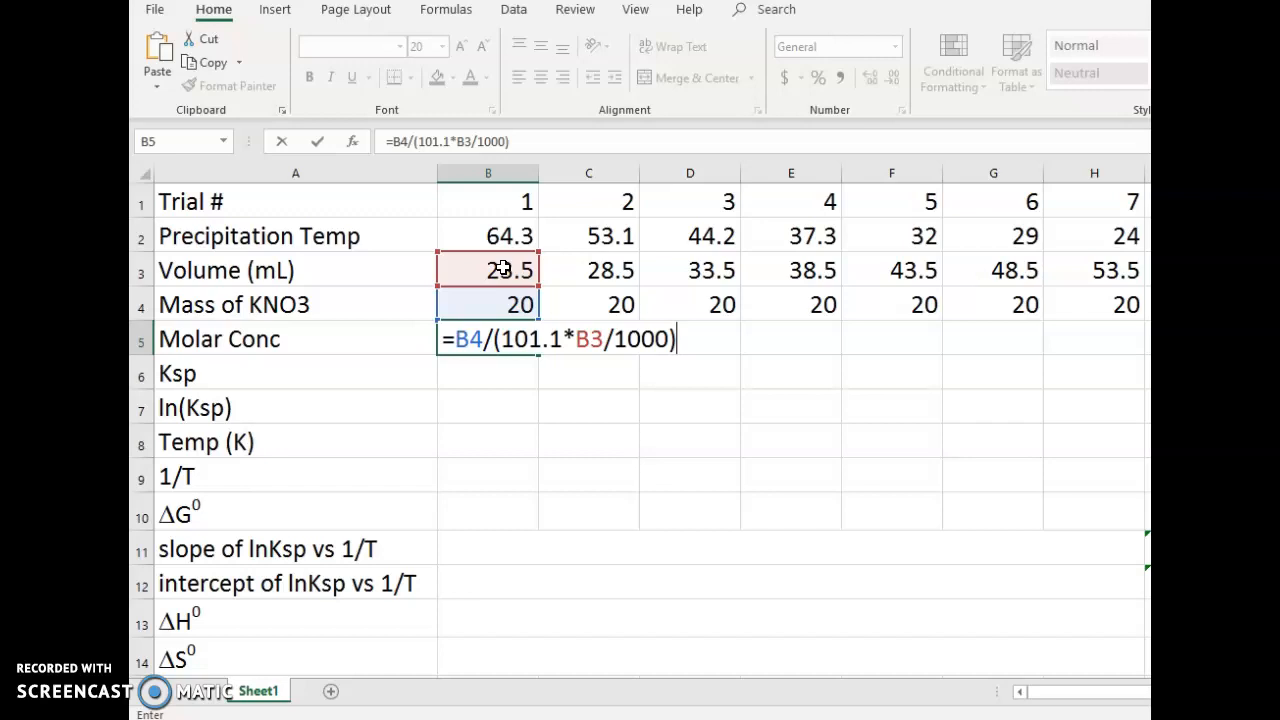
key("Return")
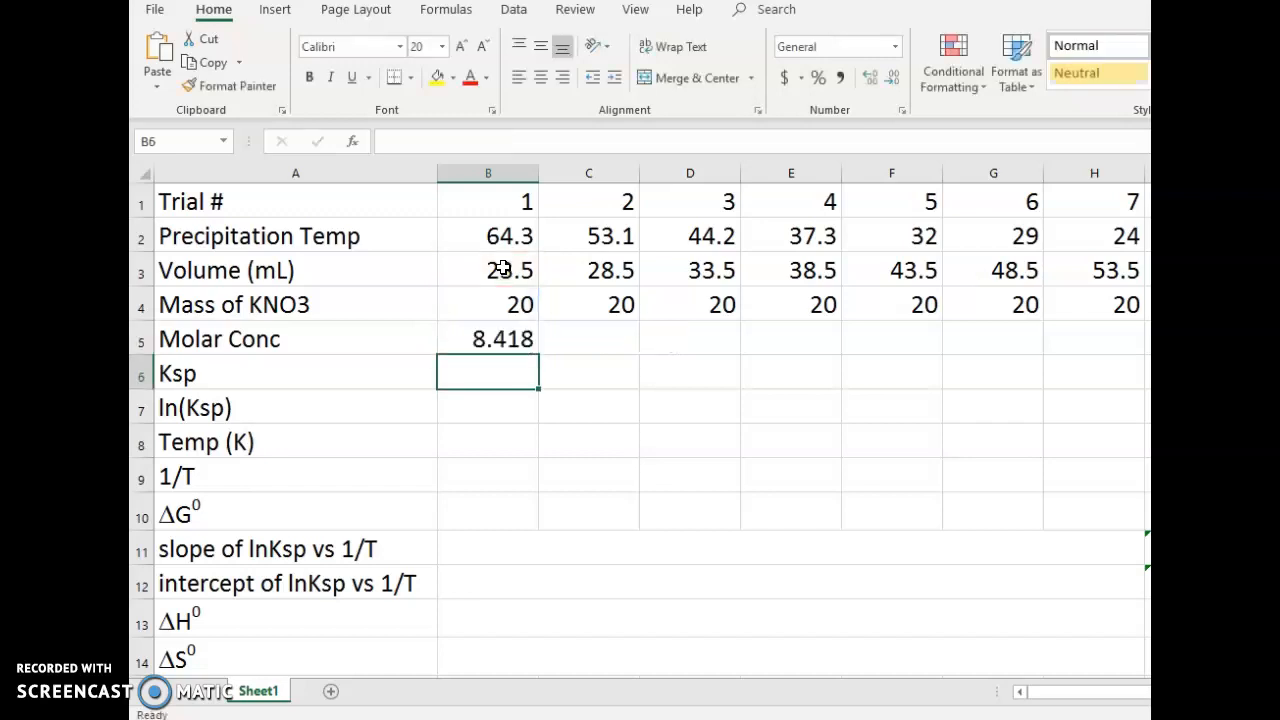
left_click(505, 340)
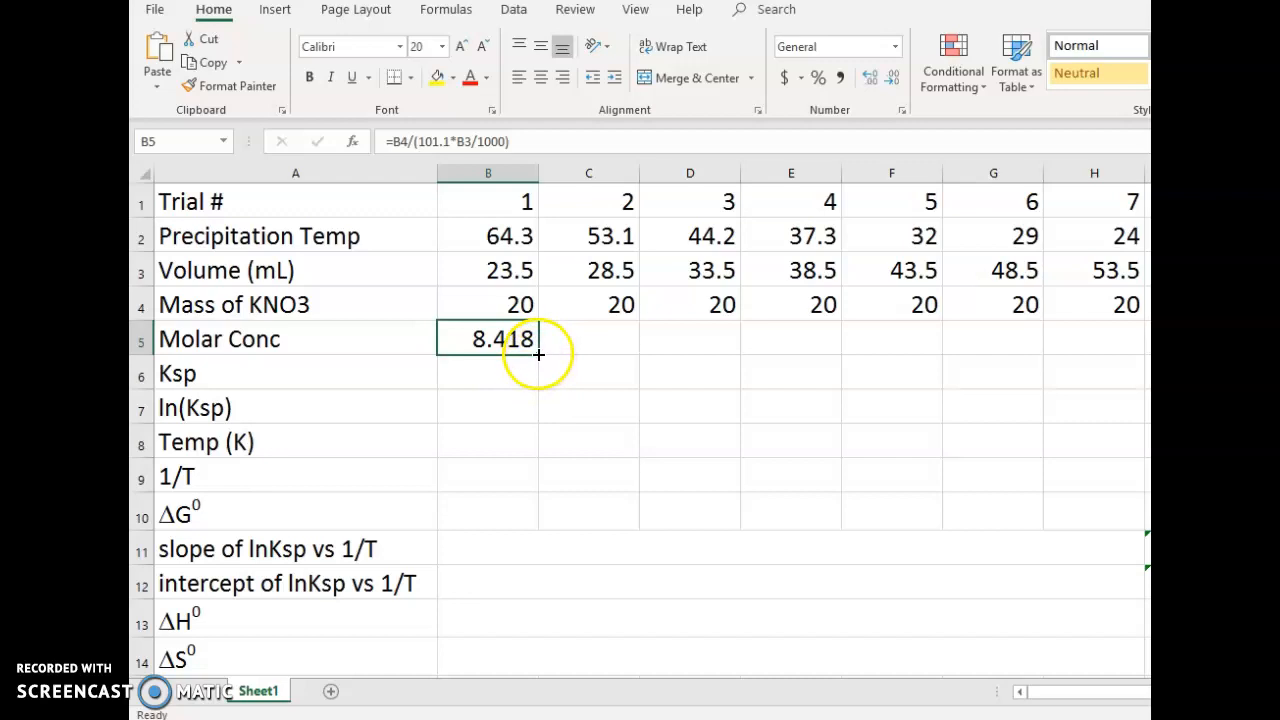
left_click_drag(539, 353, 1136, 338)
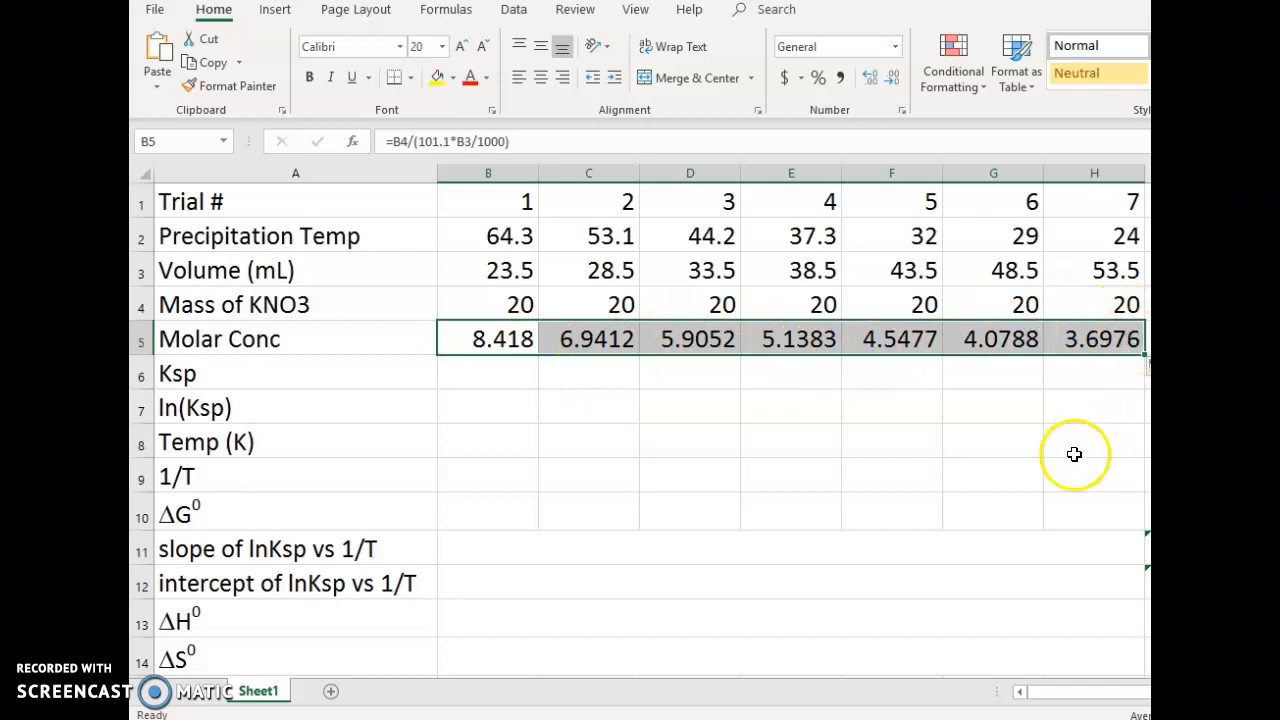
Calculate Ksp in B6 with =B5^2 and fill the formula across the remaining trials to H6
left_click(493, 373)
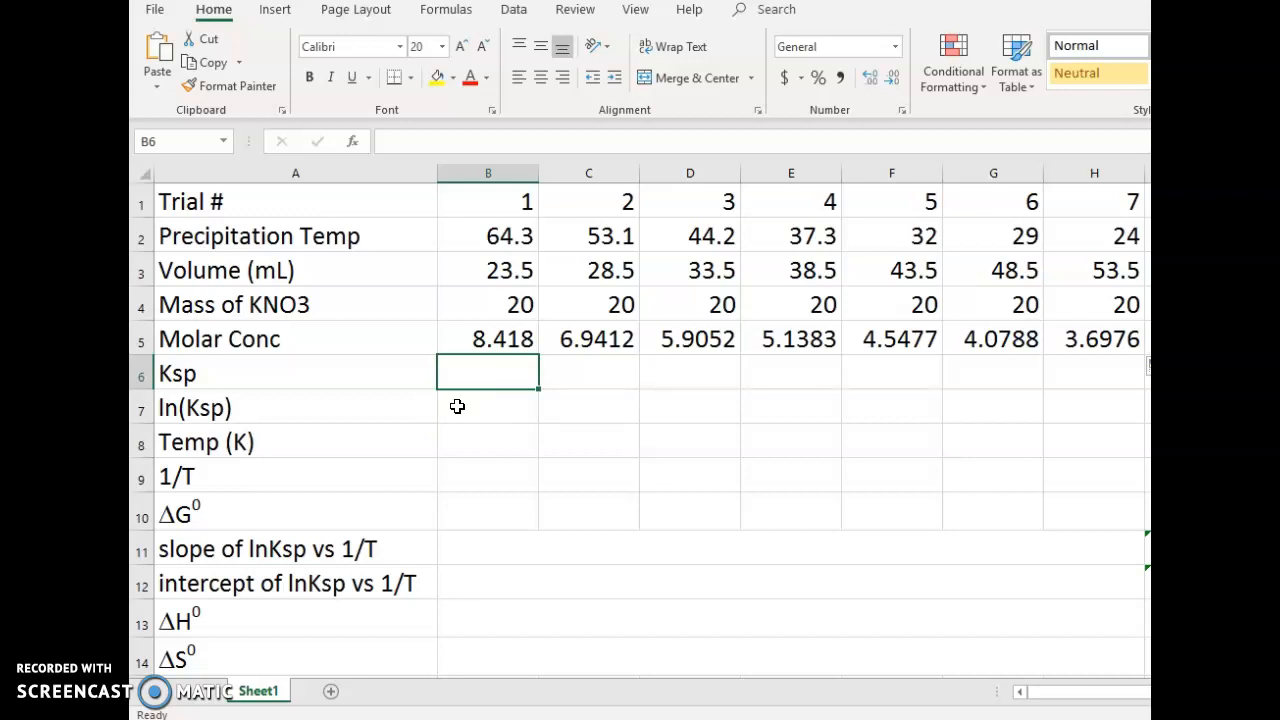
type("=")
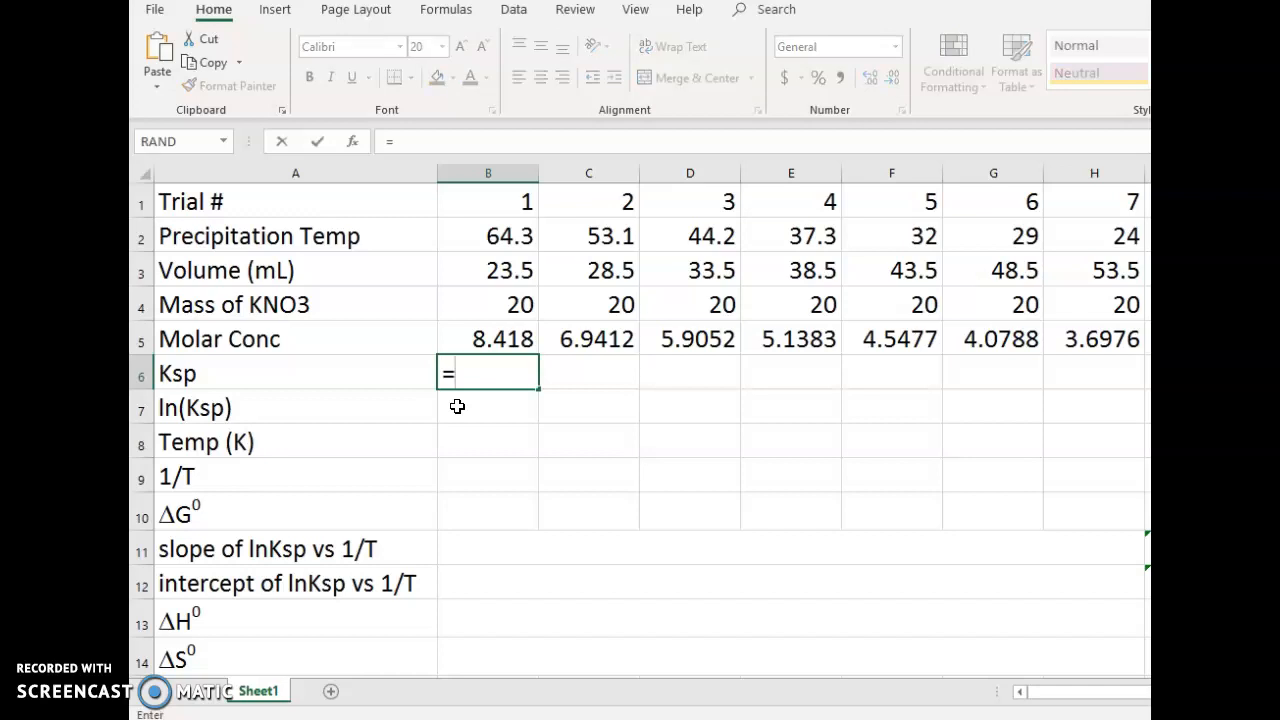
left_click(491, 337)
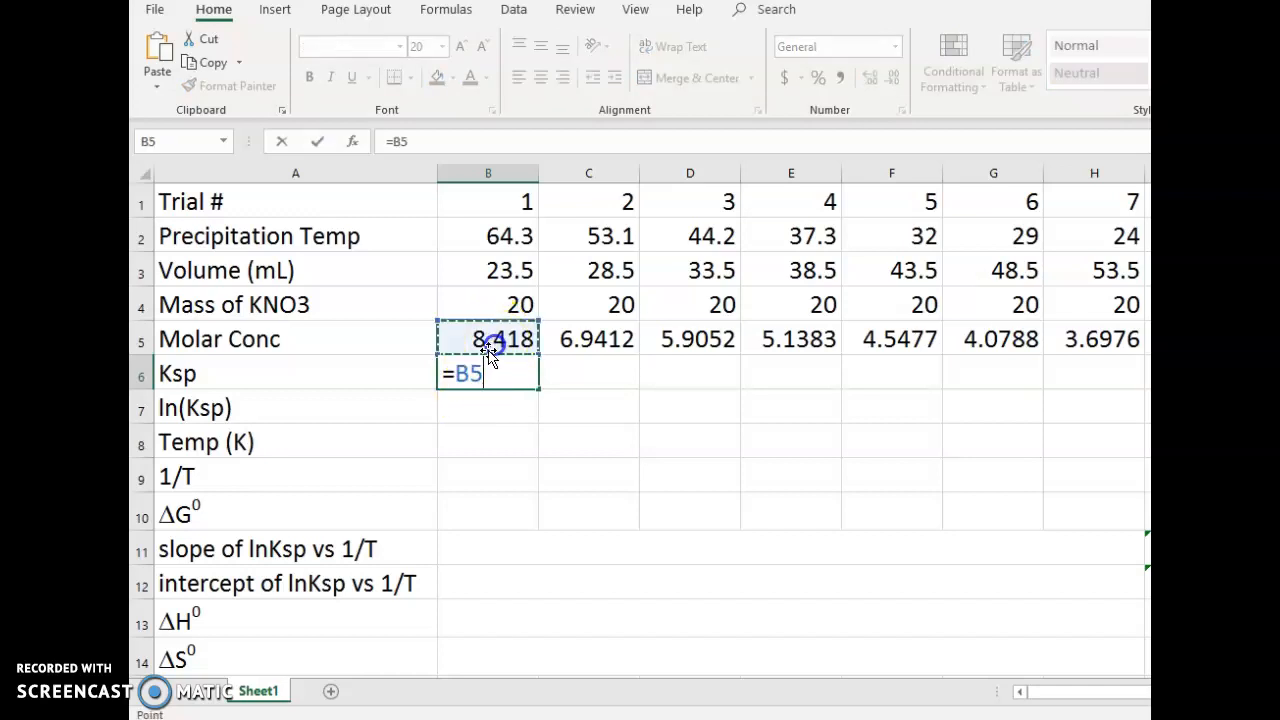
type("^2")
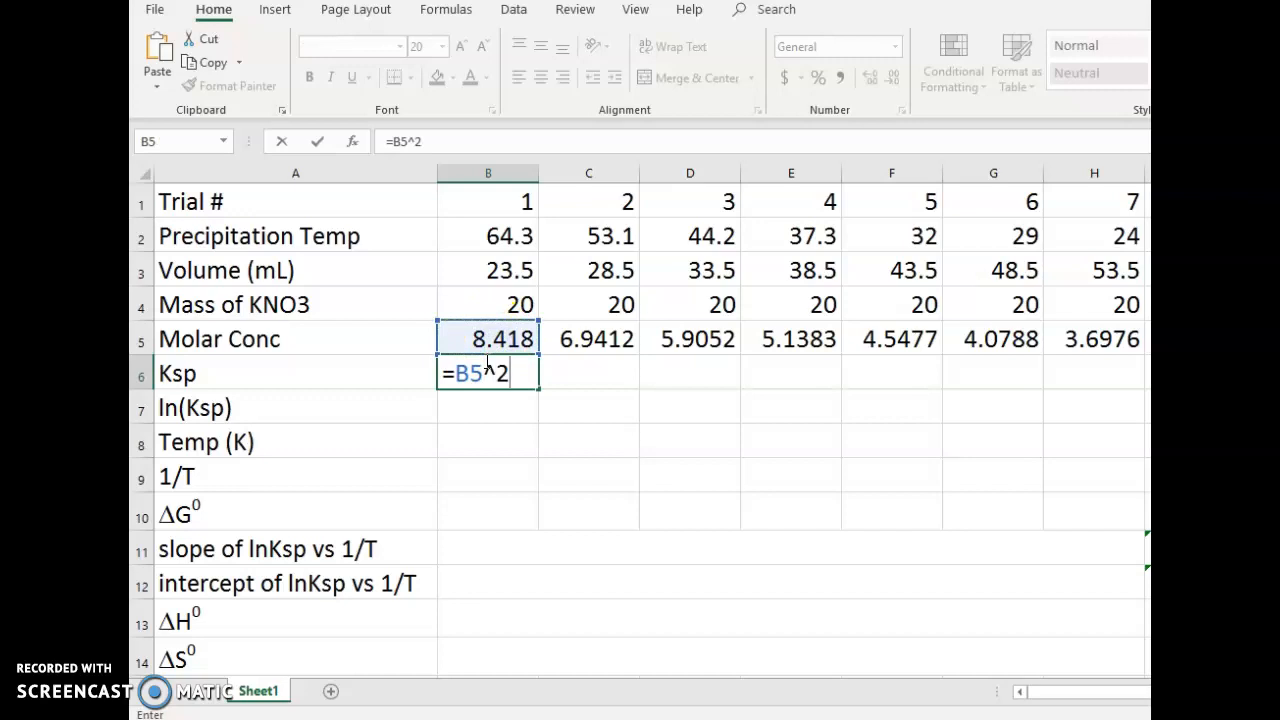
key("Return")
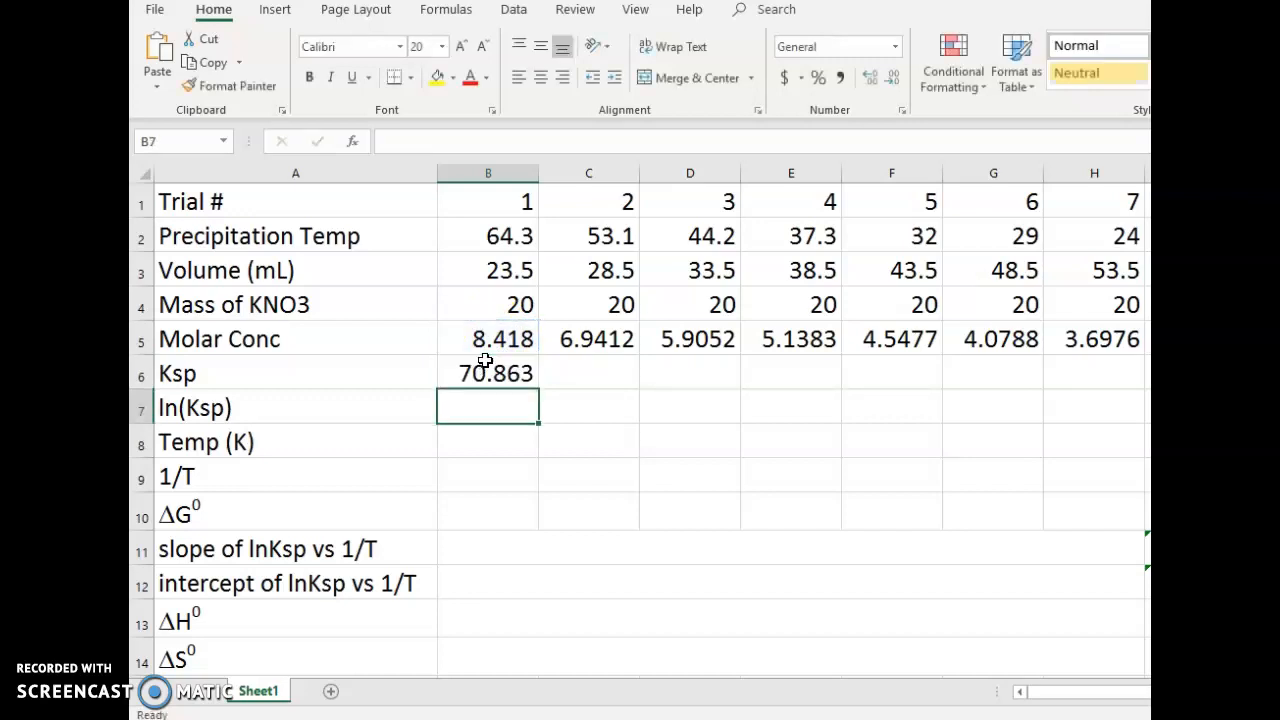
left_click(505, 370)
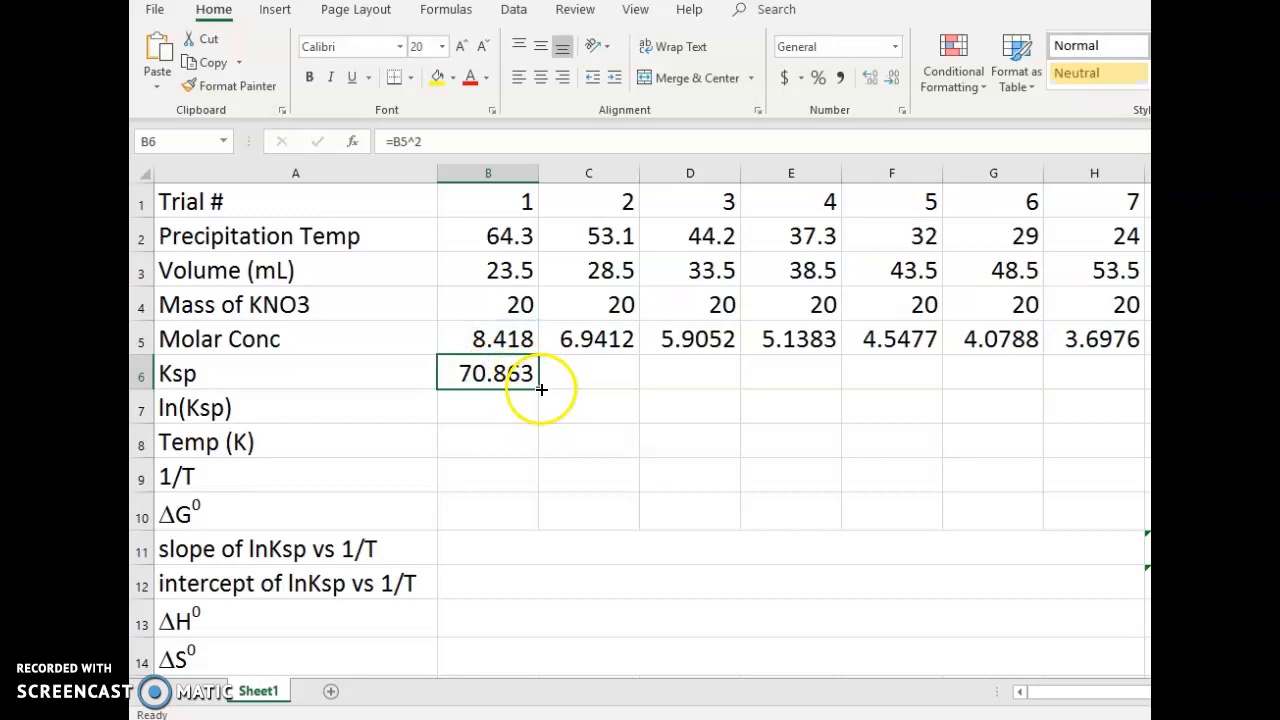
left_click_drag(538, 391, 1090, 390)
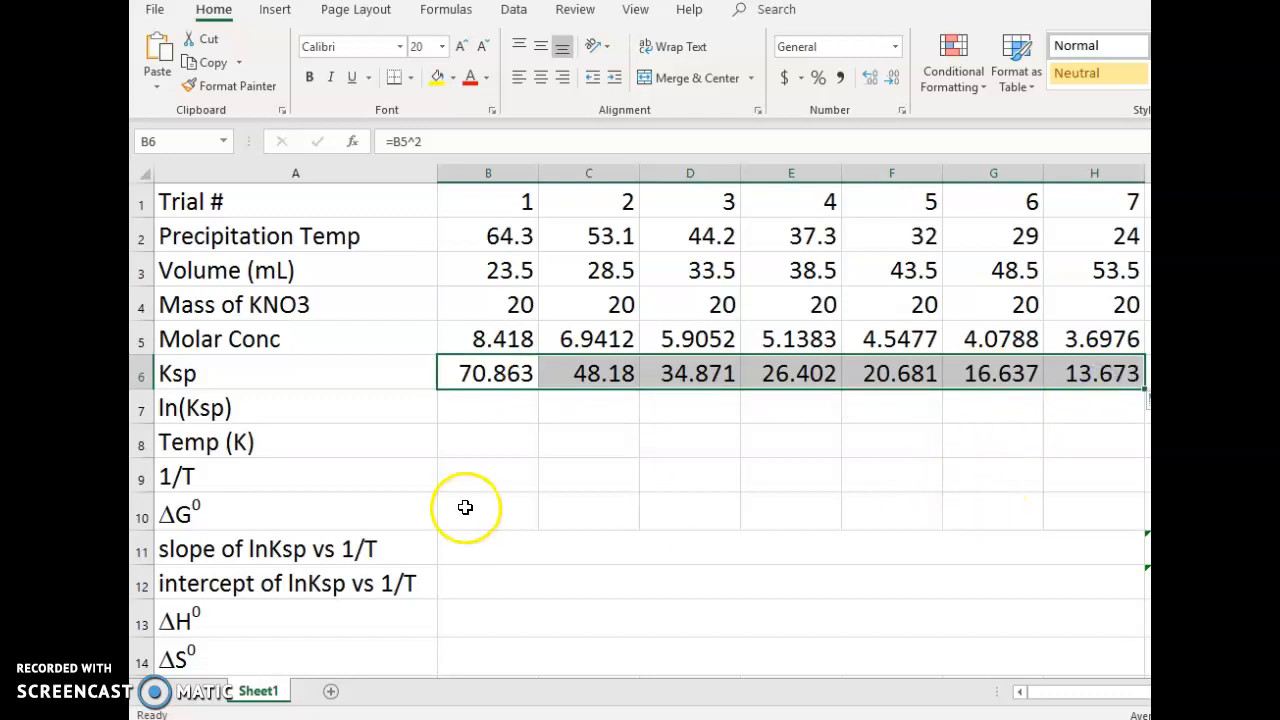
Calculate the natural logarithm of Ksp in B7 with =LN(B6) and fill the formula across to H7
left_click(481, 408)
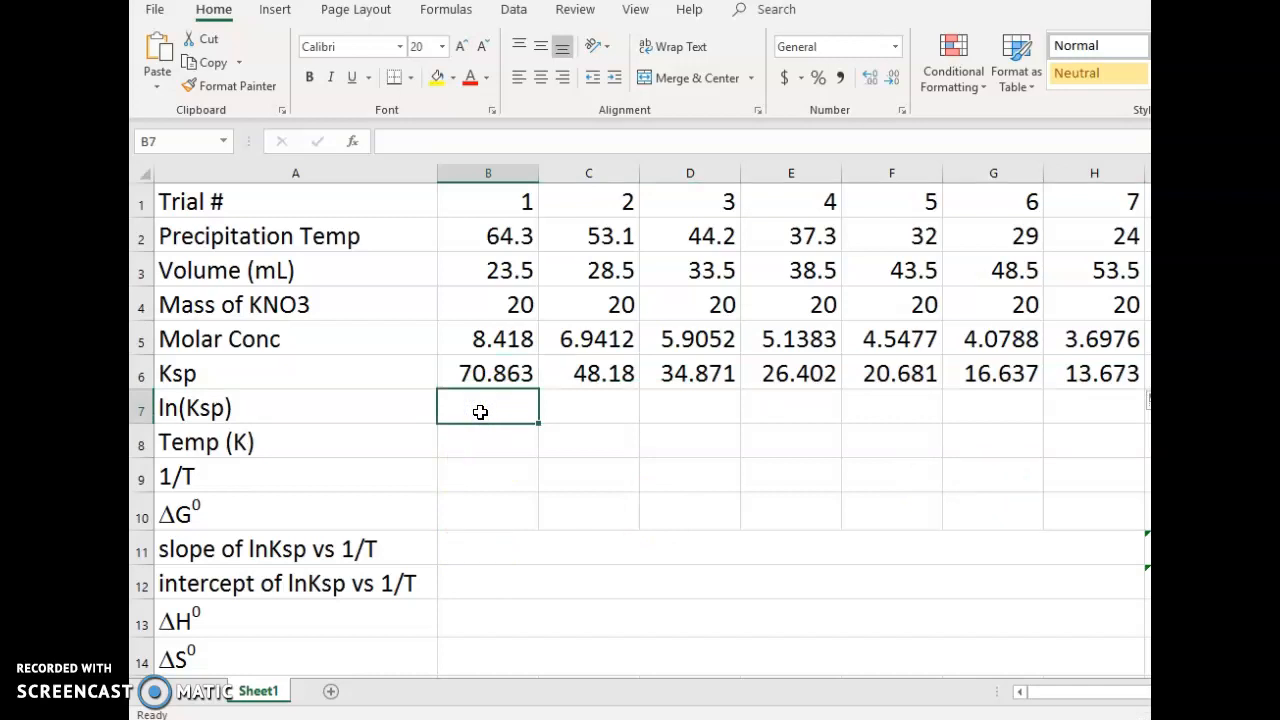
type("=ln")
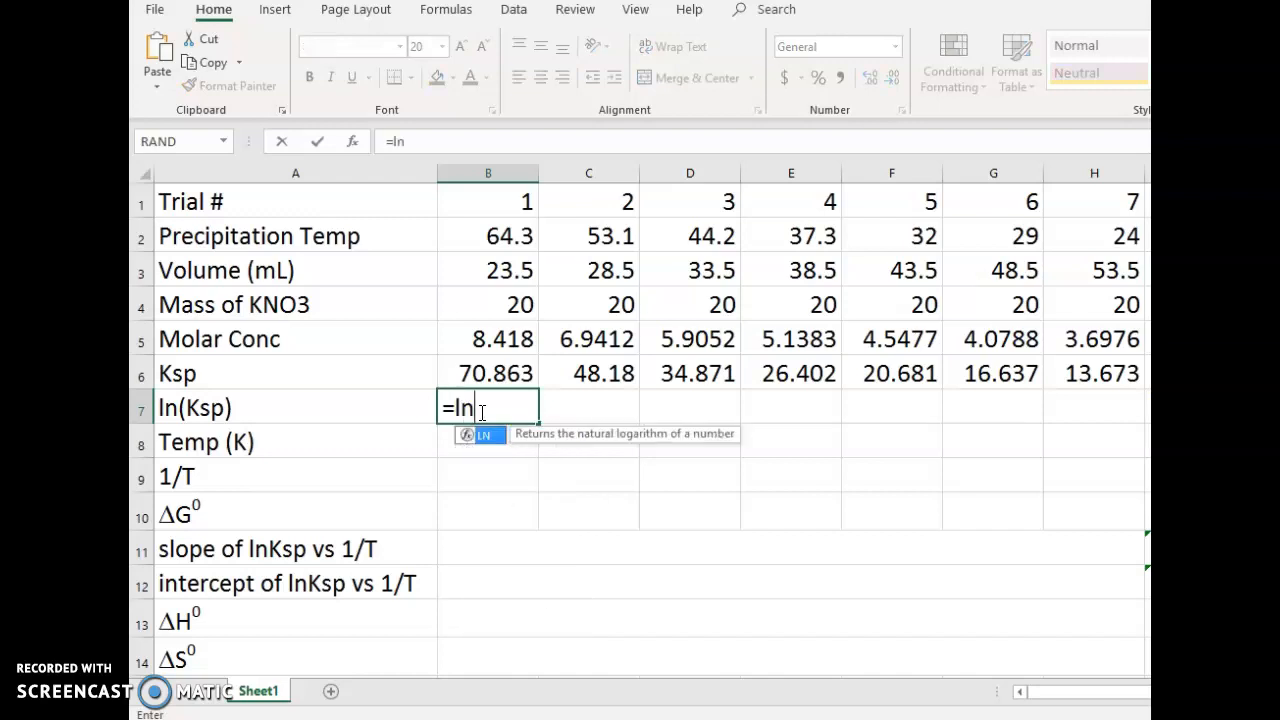
type("(")
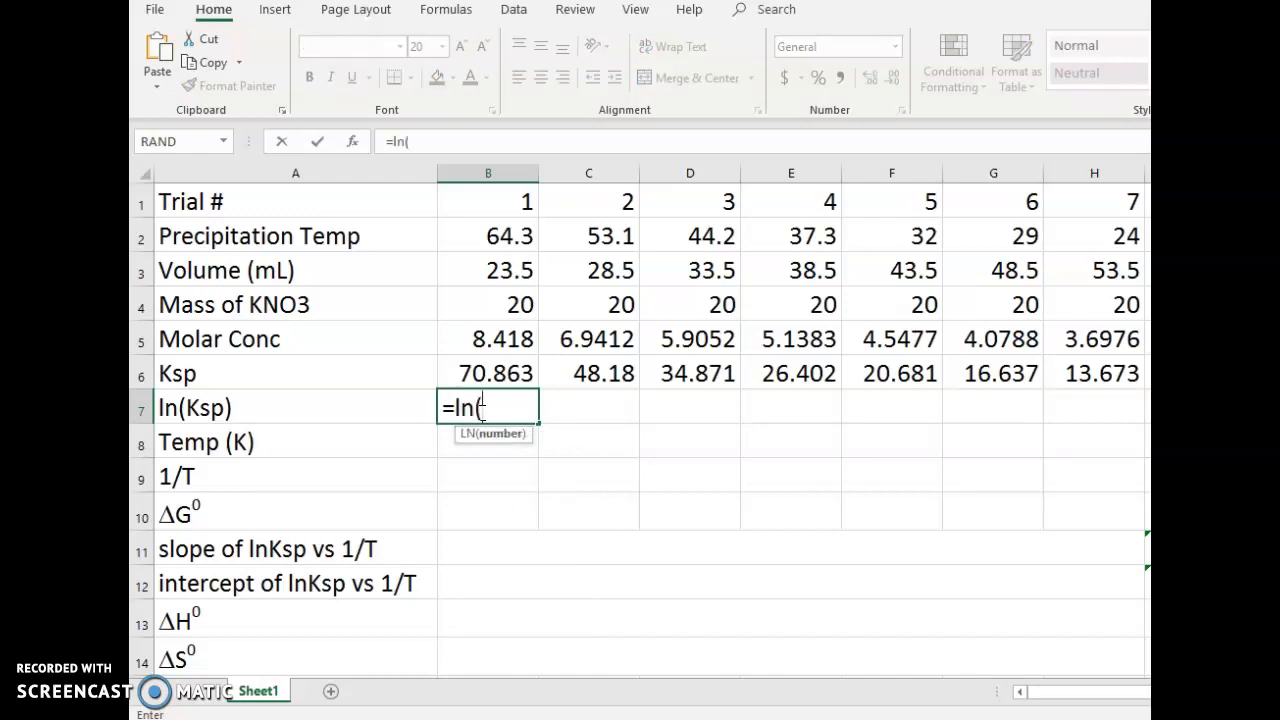
left_click(497, 385)
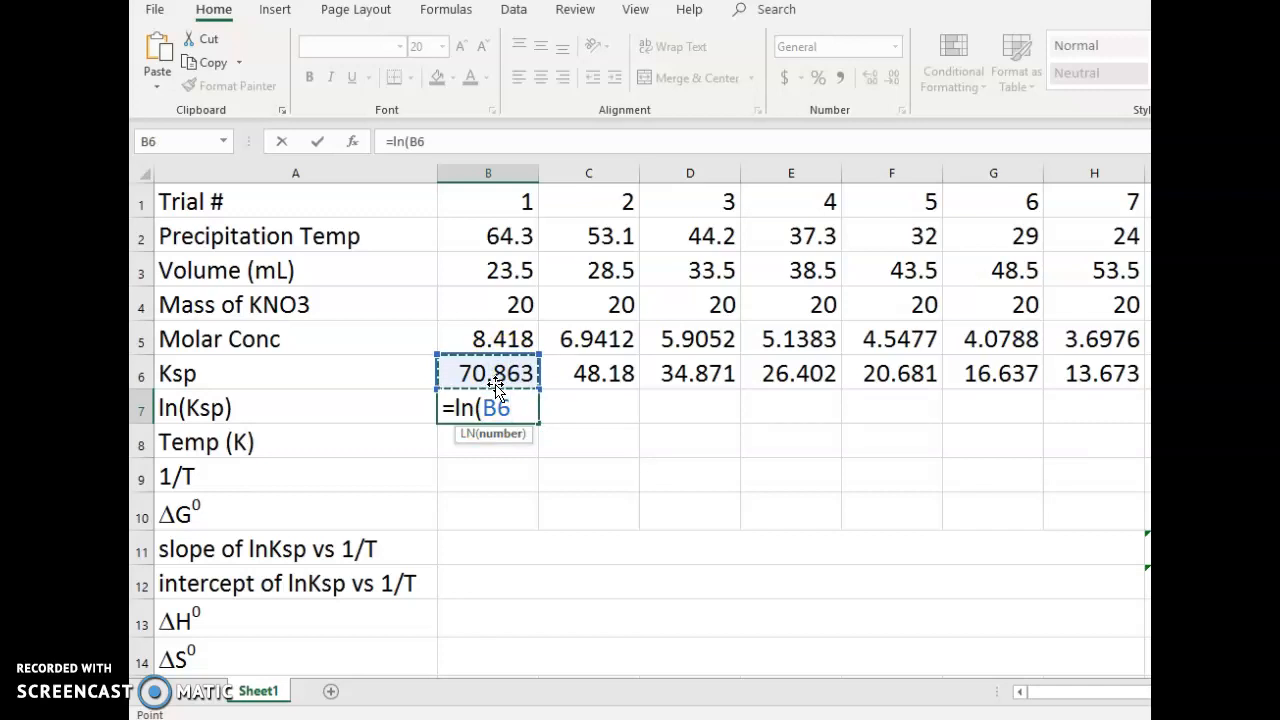
type(")")
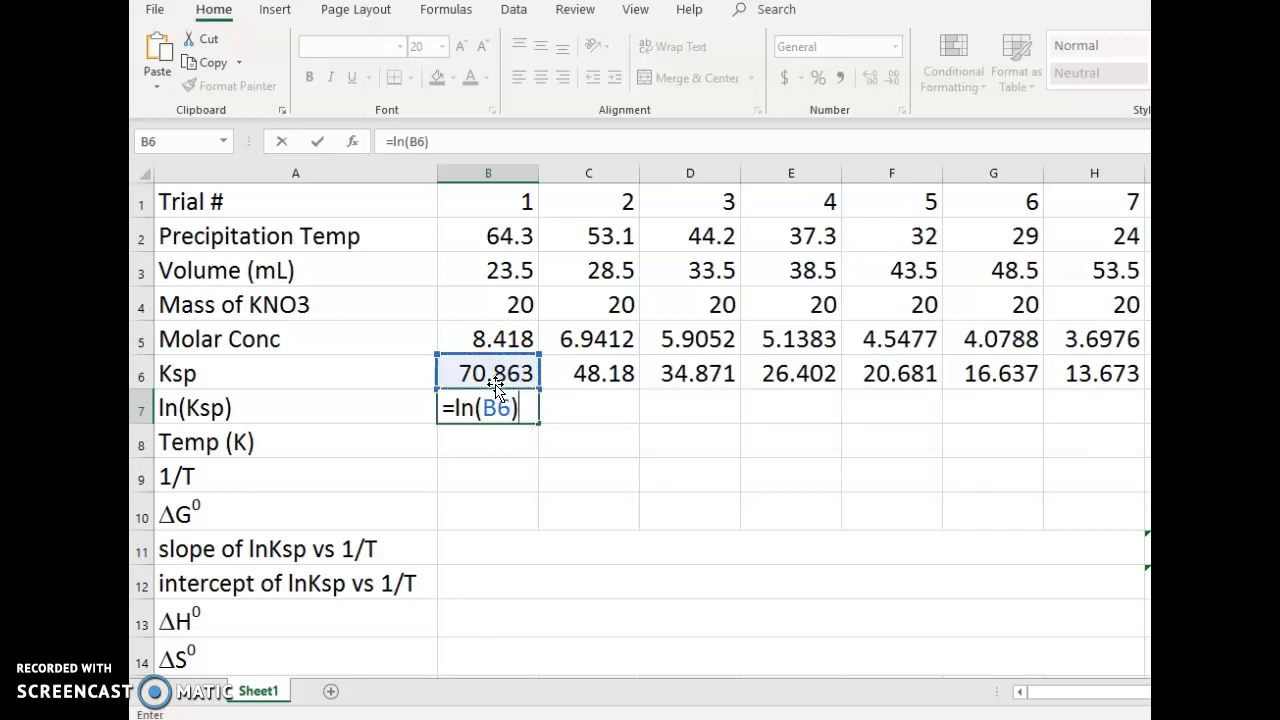
key("Return")
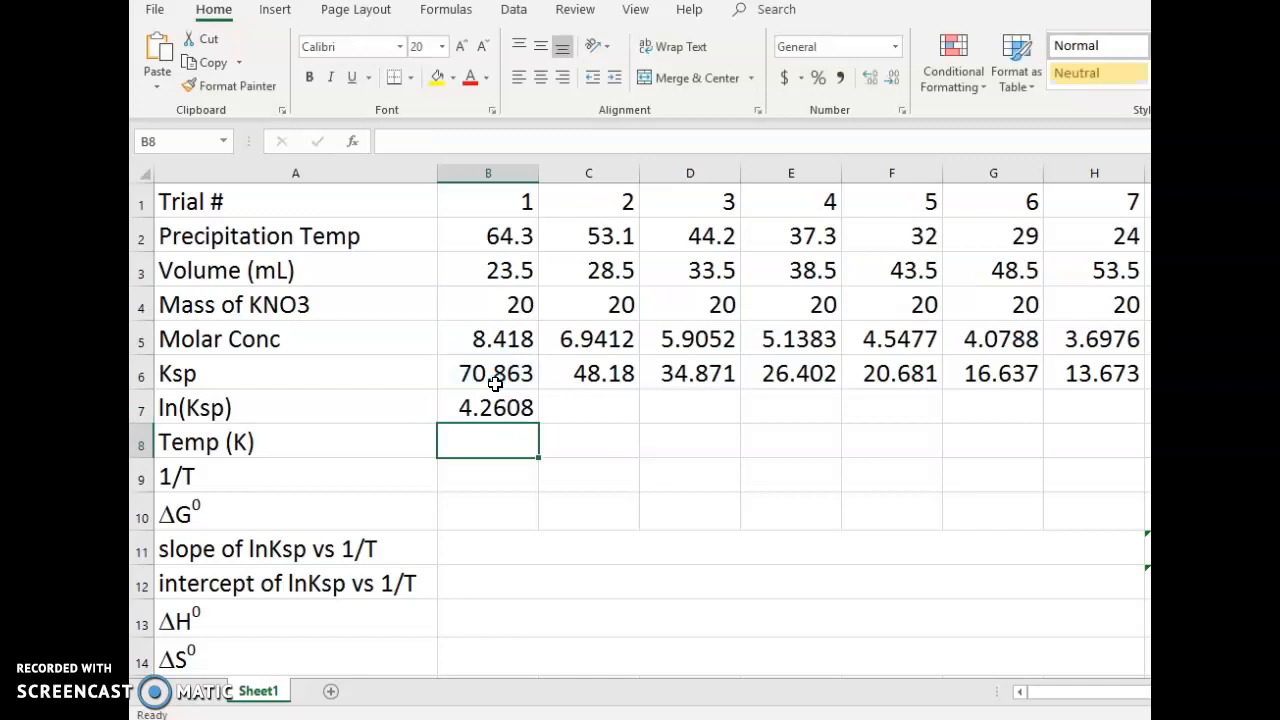
left_click(530, 408)
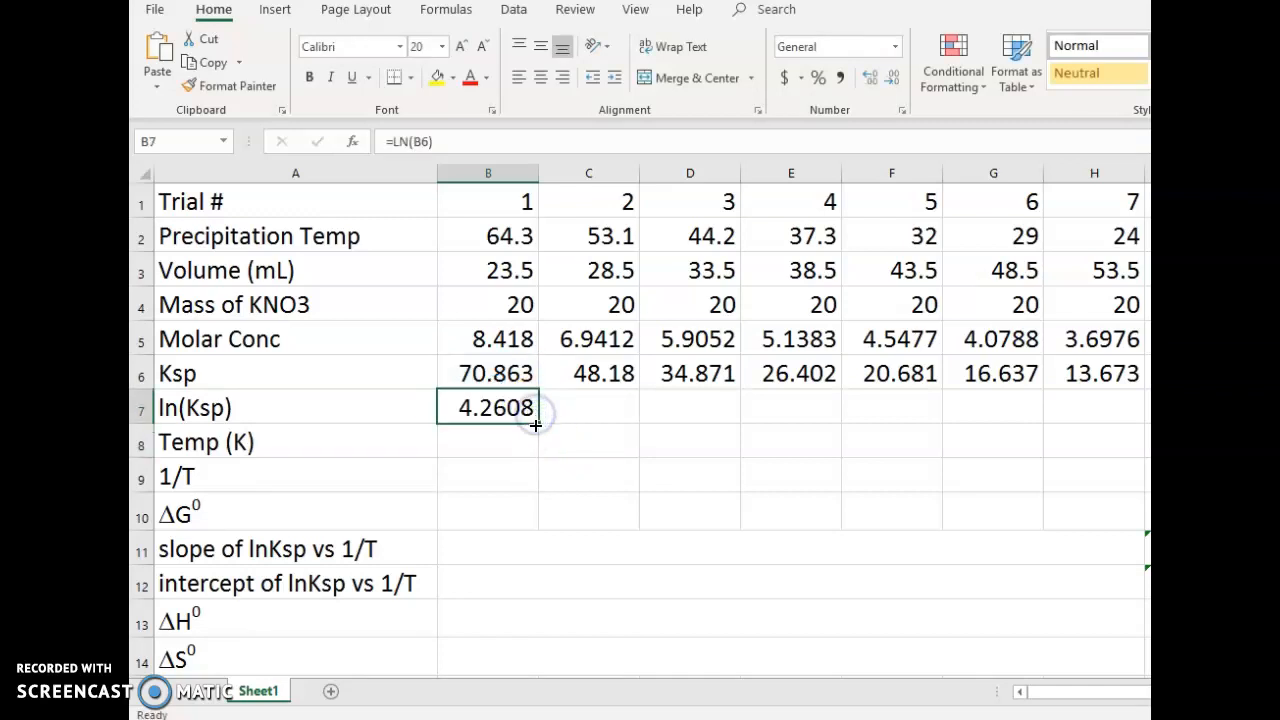
left_click_drag(538, 424, 1100, 445)
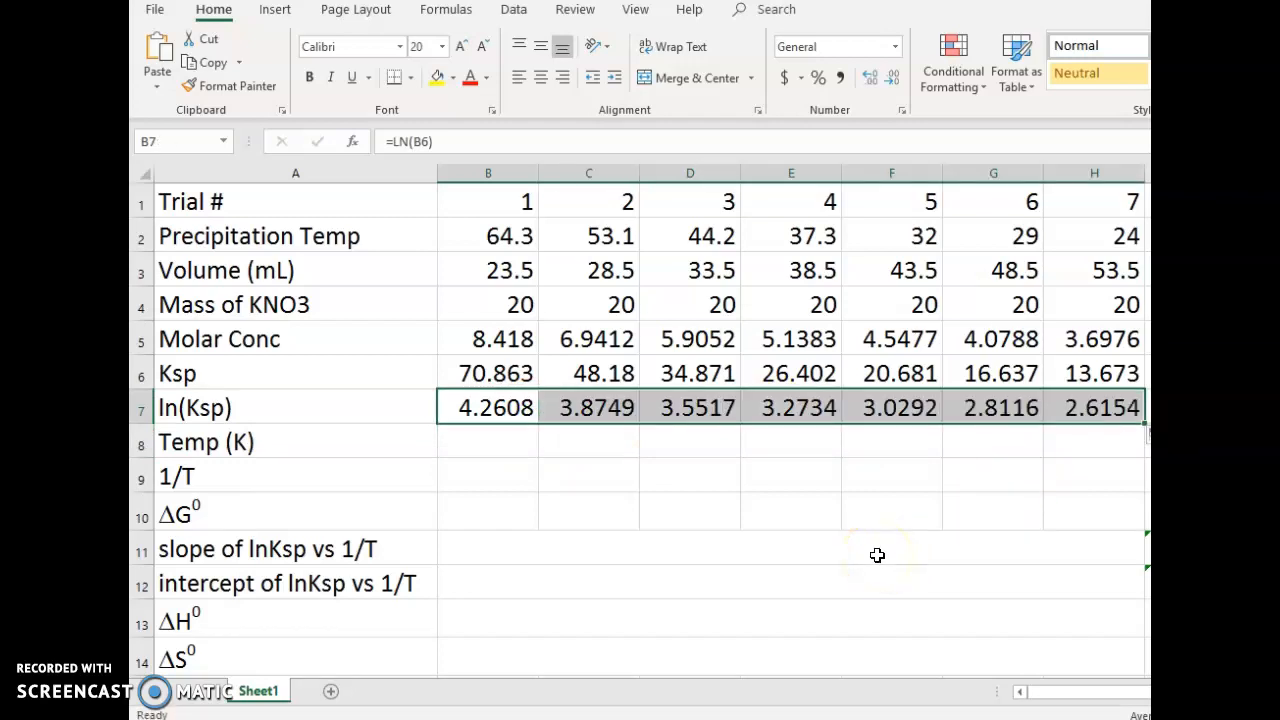
Convert trial 1's precipitation temperature to kelvin in B8 with the formula =B2+273.15
left_click(490, 445)
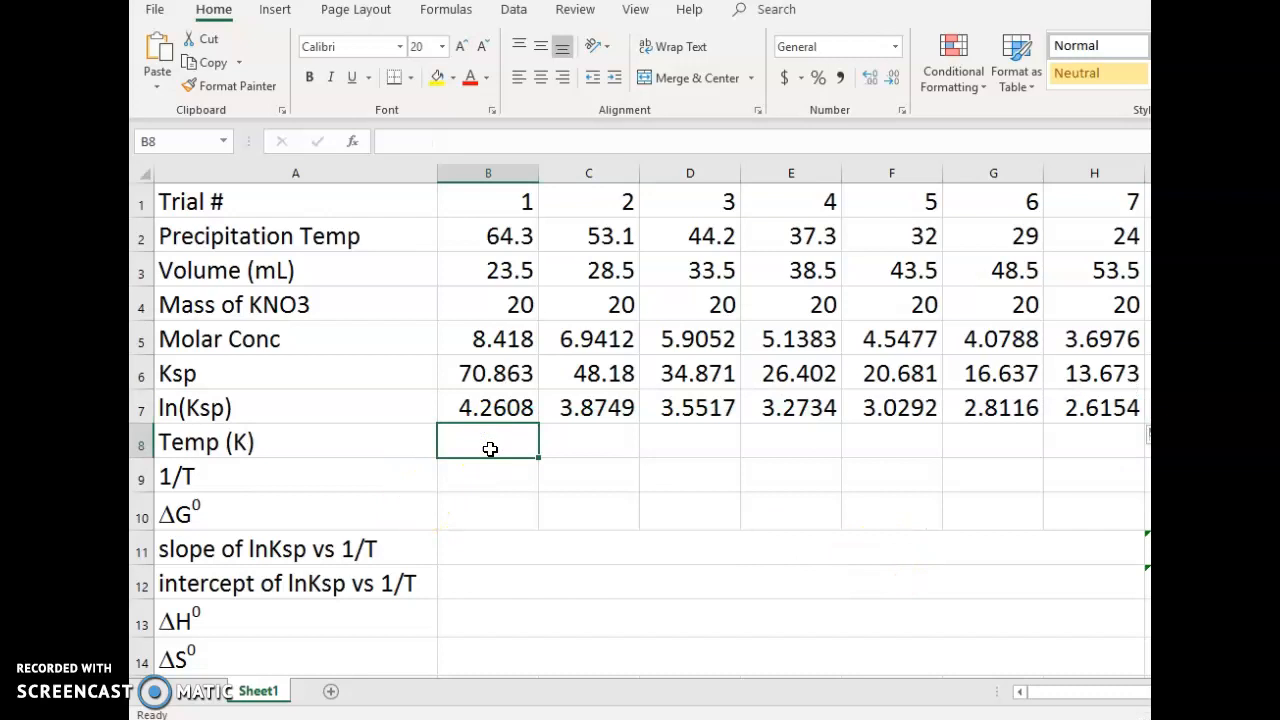
type("=")
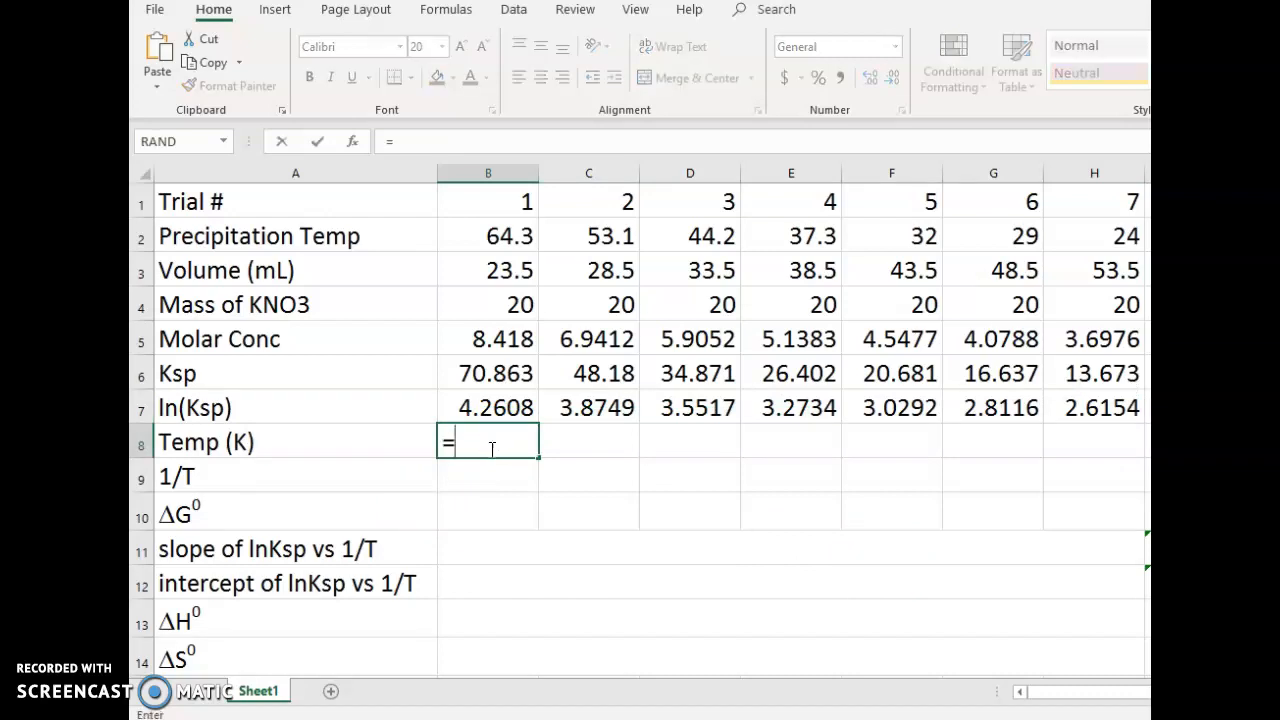
left_click(484, 234)
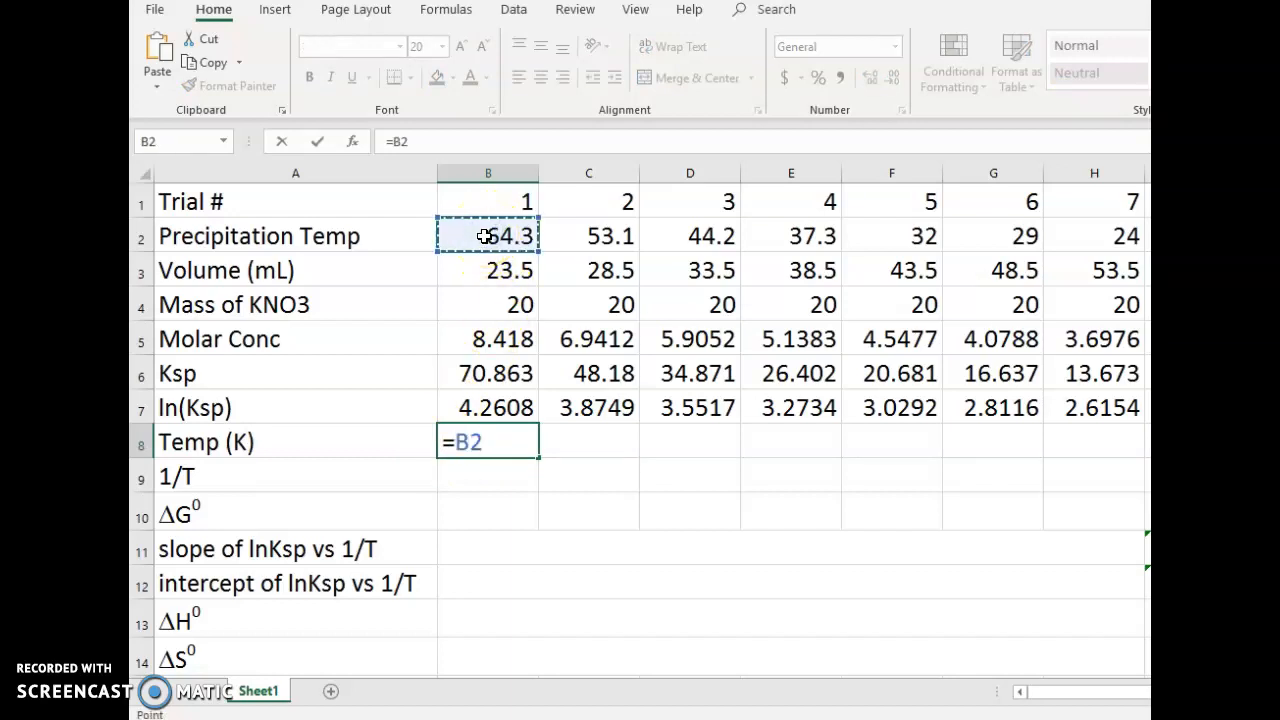
type("+273")
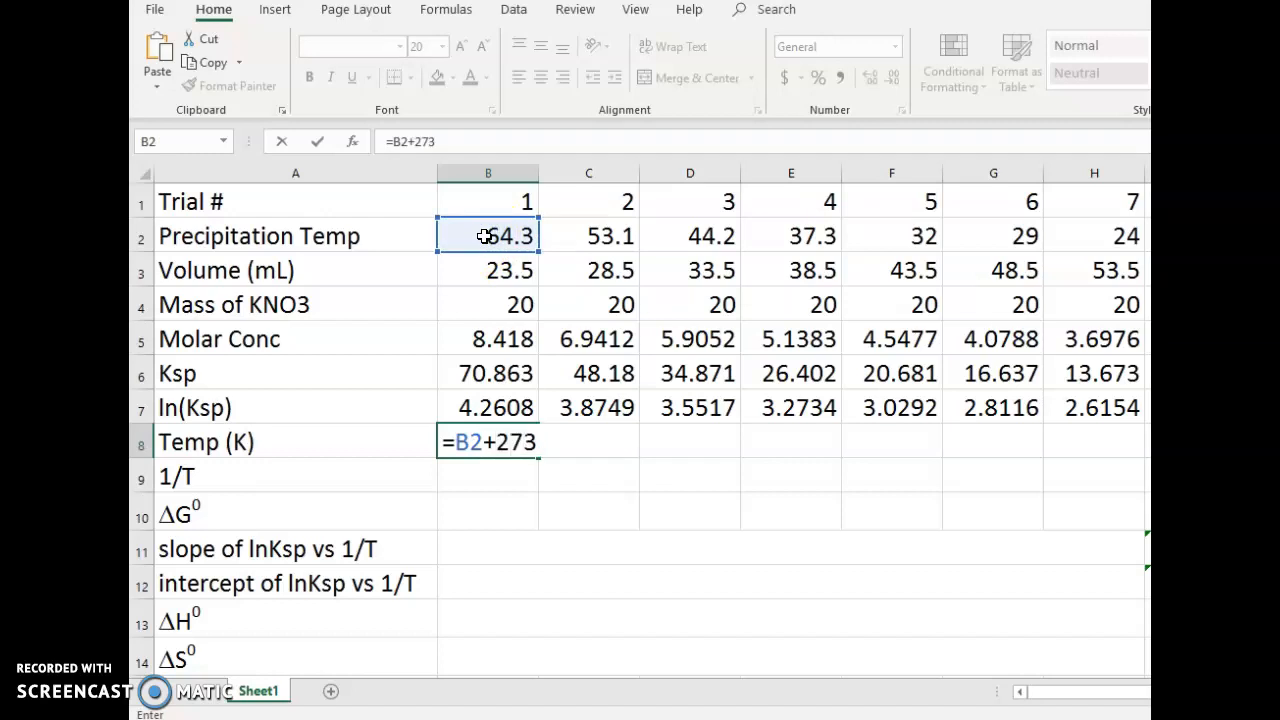
type(".15")
key("Return")
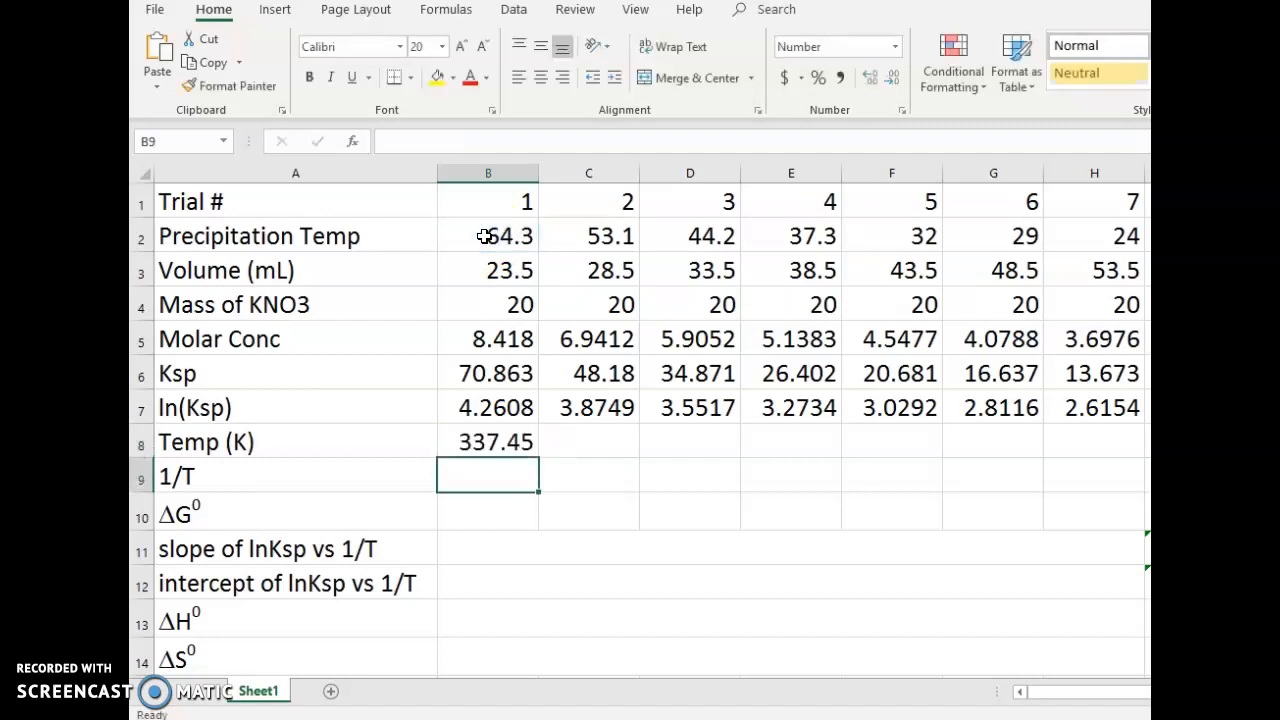
Fill the kelvin temperature formula from B8 across the remaining trials to H8
left_click(497, 443)
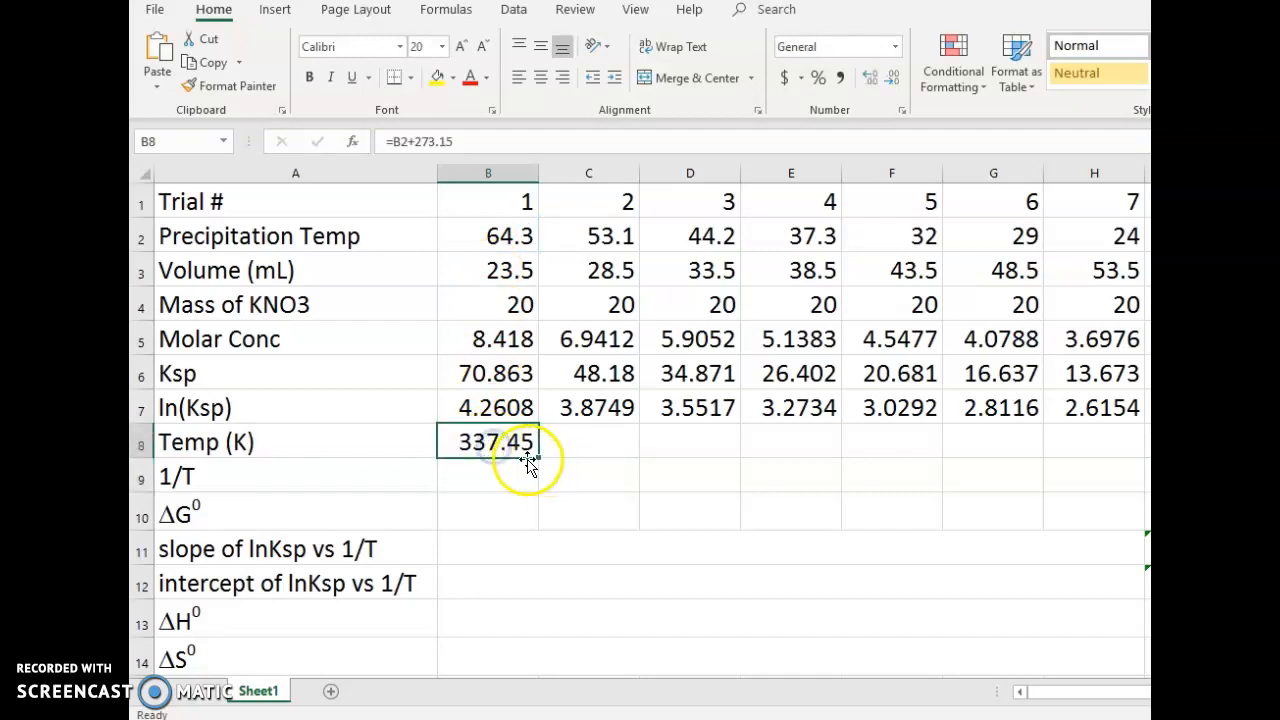
left_click_drag(539, 457, 1100, 485)
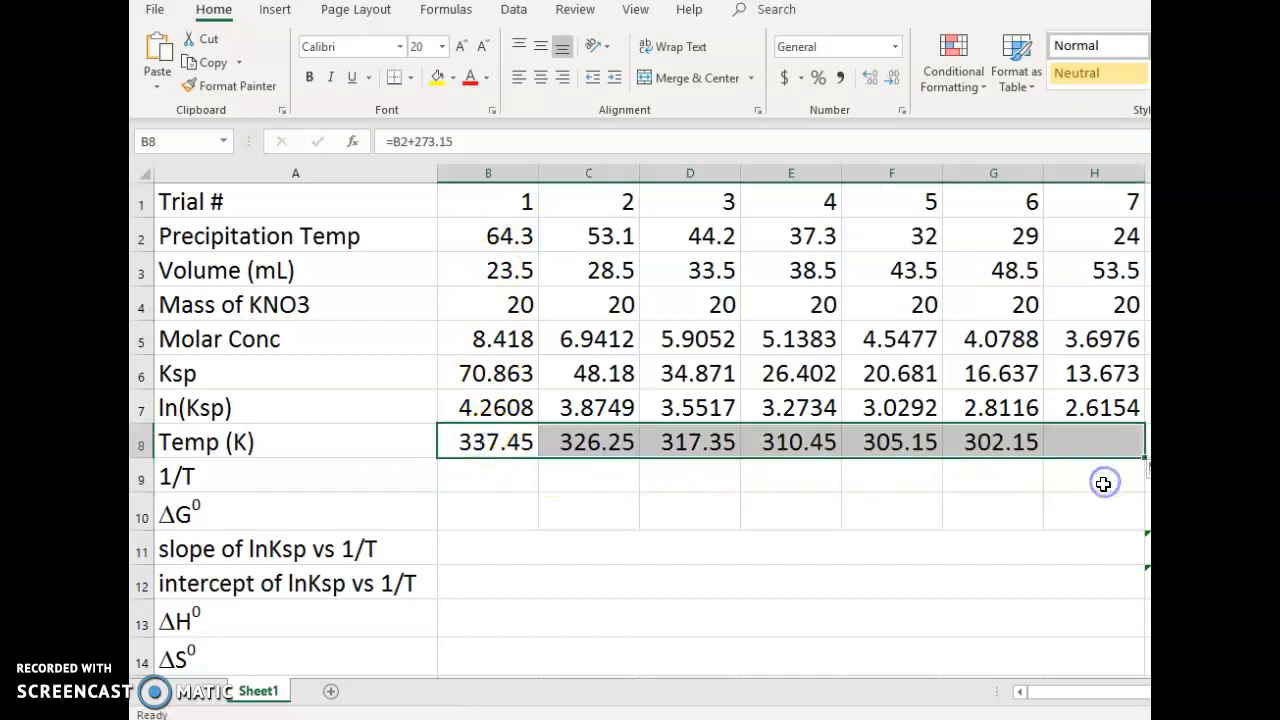
Calculate the reciprocal temperature in B9 with =1/B8 and fill the formula across to H9
left_click(487, 481)
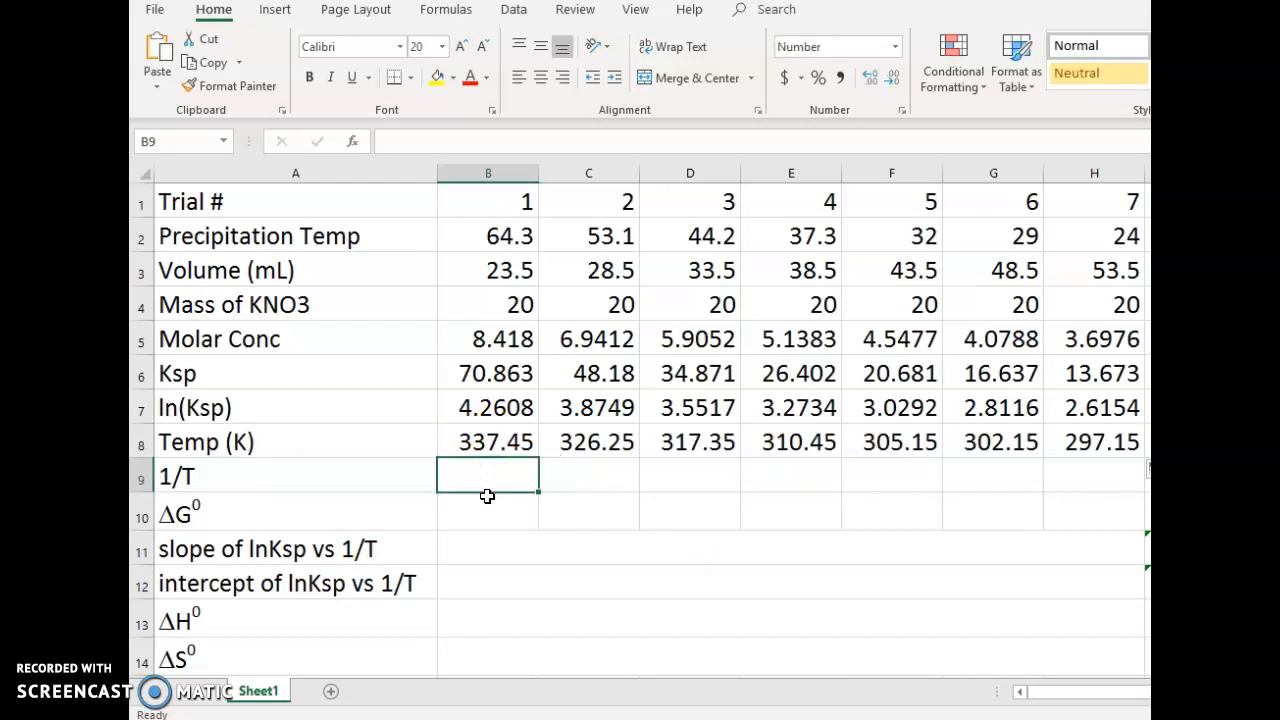
type("=")
type("1")
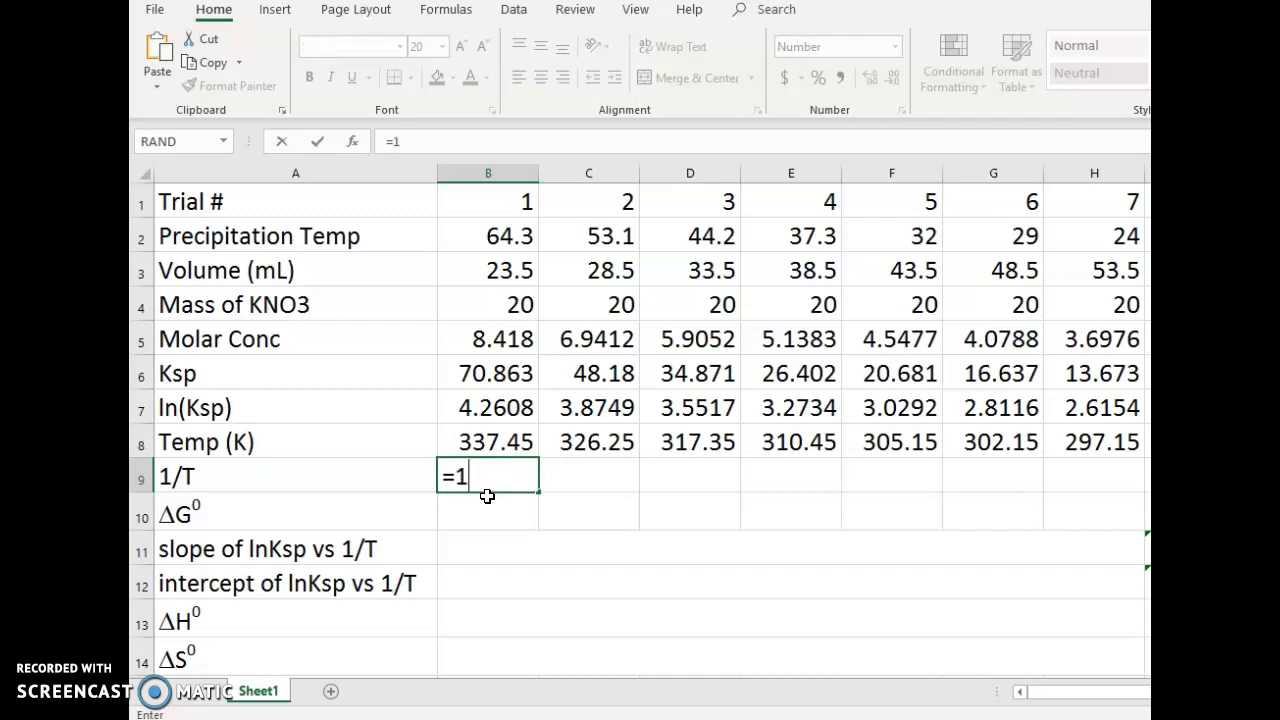
type("/")
left_click(506, 446)
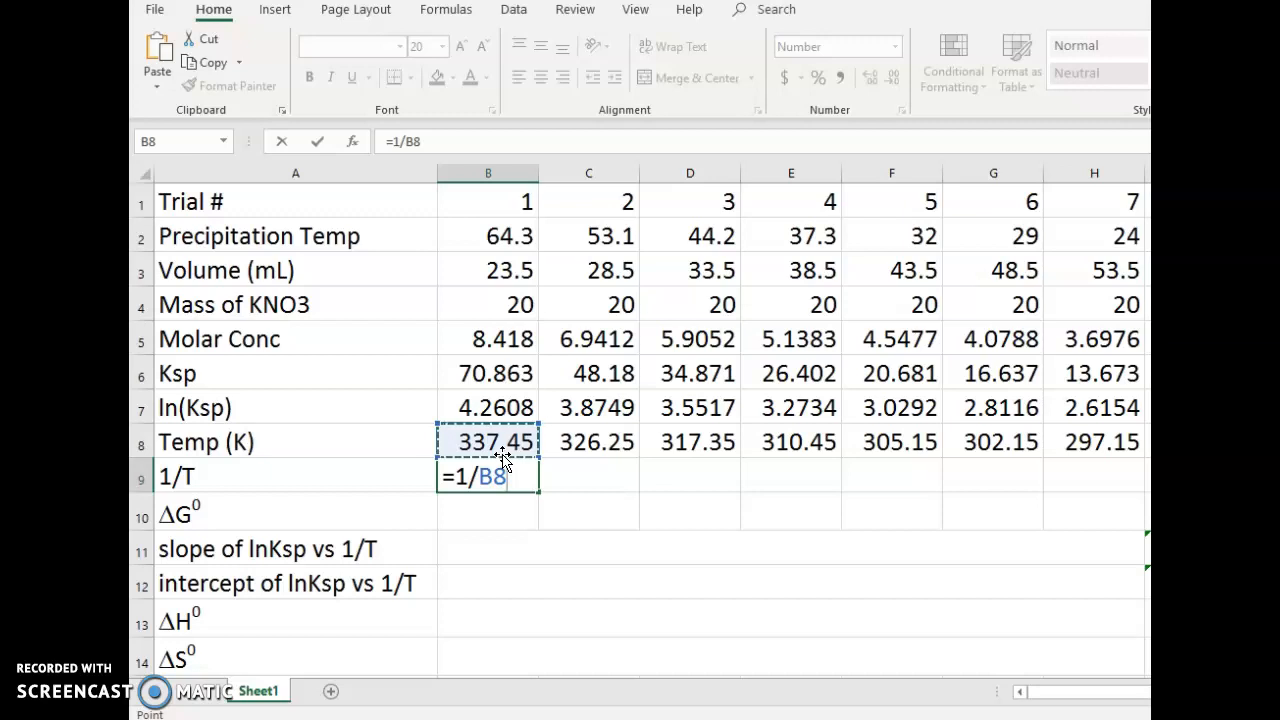
key("Return")
left_click(502, 476)
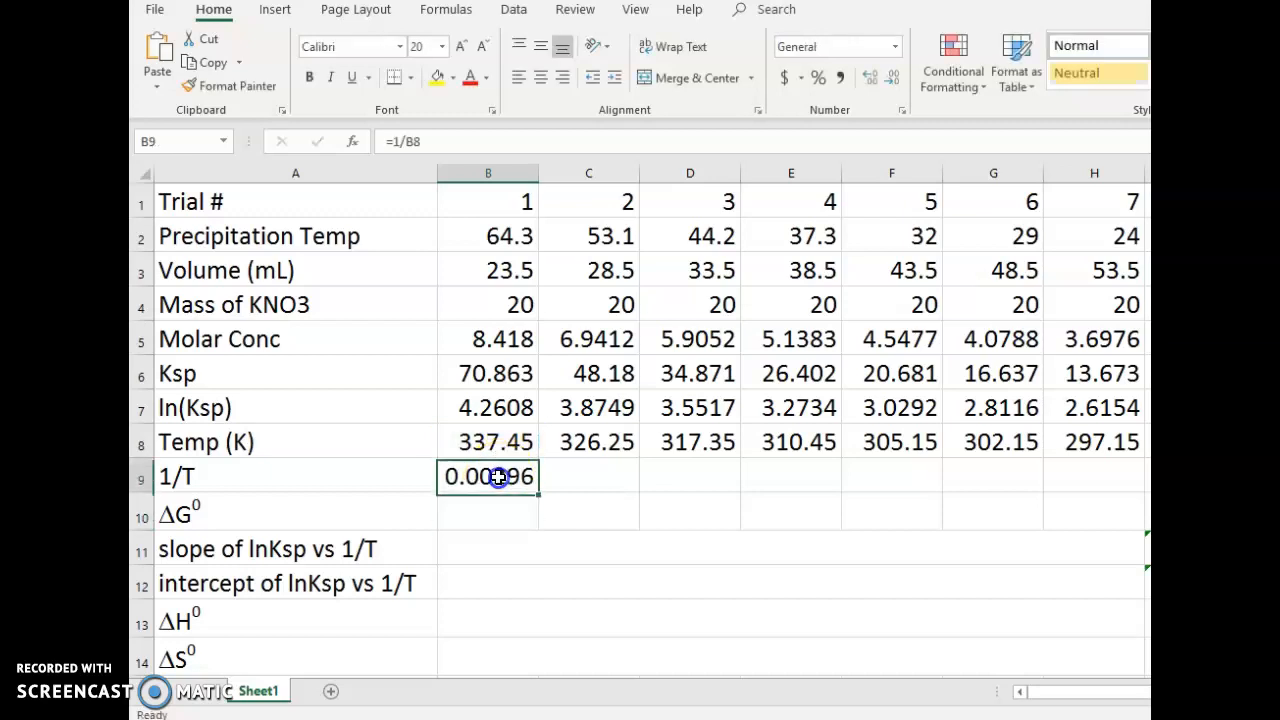
left_click_drag(541, 492, 1094, 491)
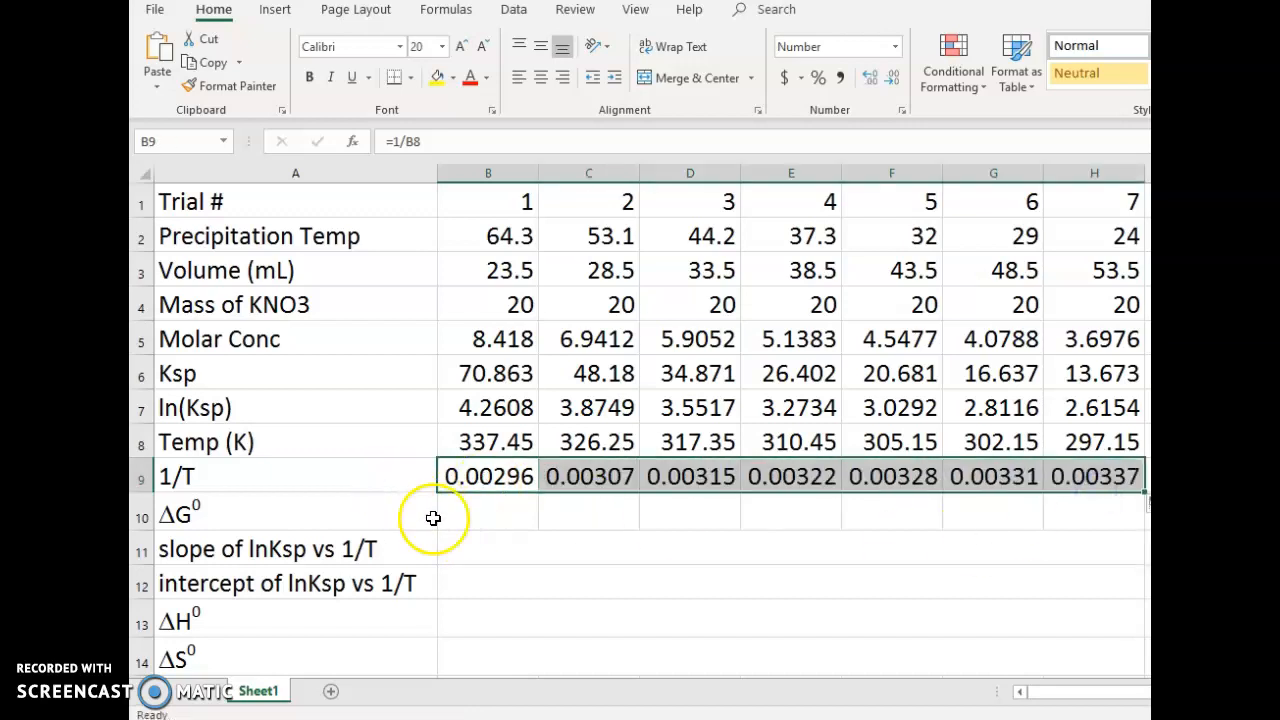
Enter the formula =8.314*B8*B7 for trial 1's ΔG⁰ in B10
left_click(479, 516)
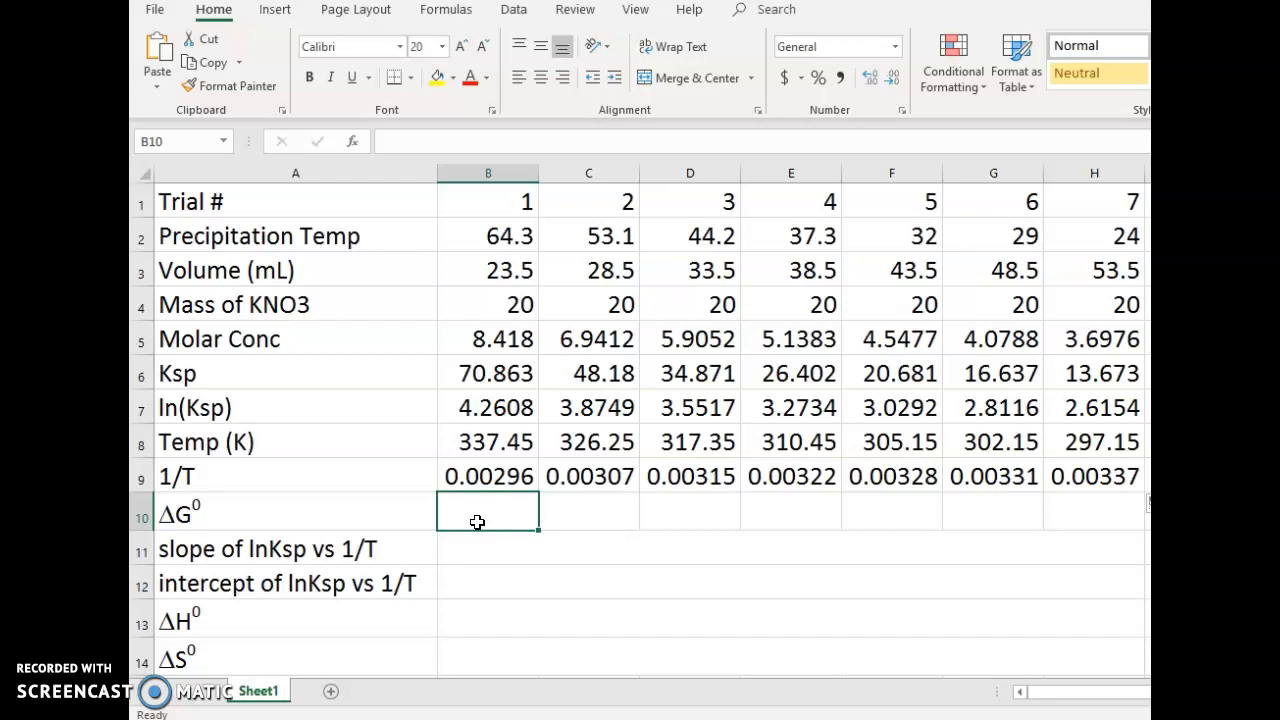
double_click(477, 521)
type("=8.314")
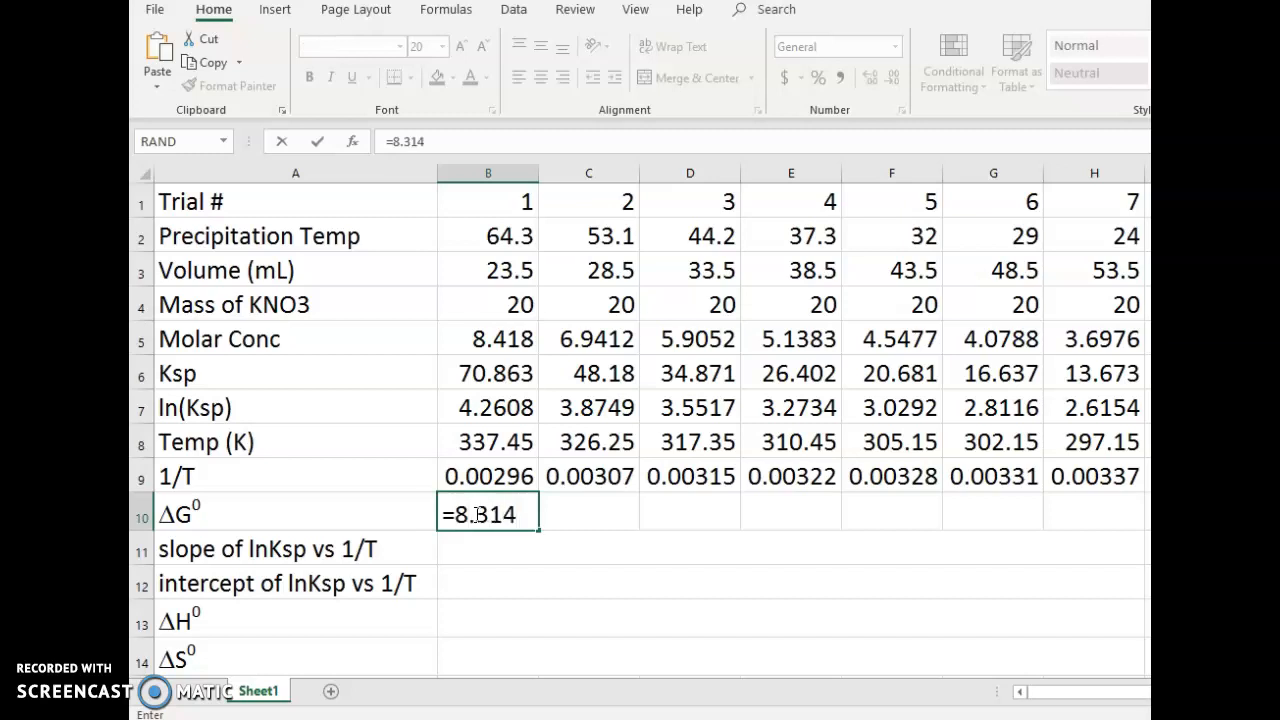
type("*")
left_click(505, 440)
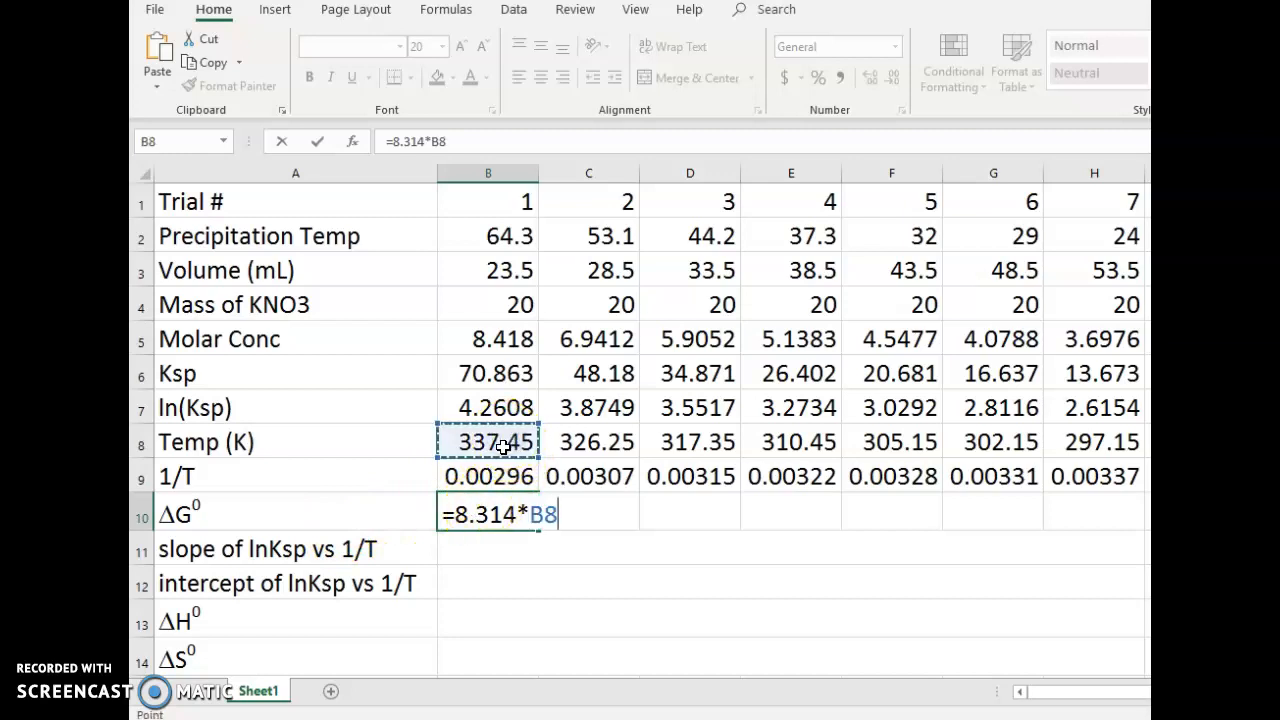
type("*")
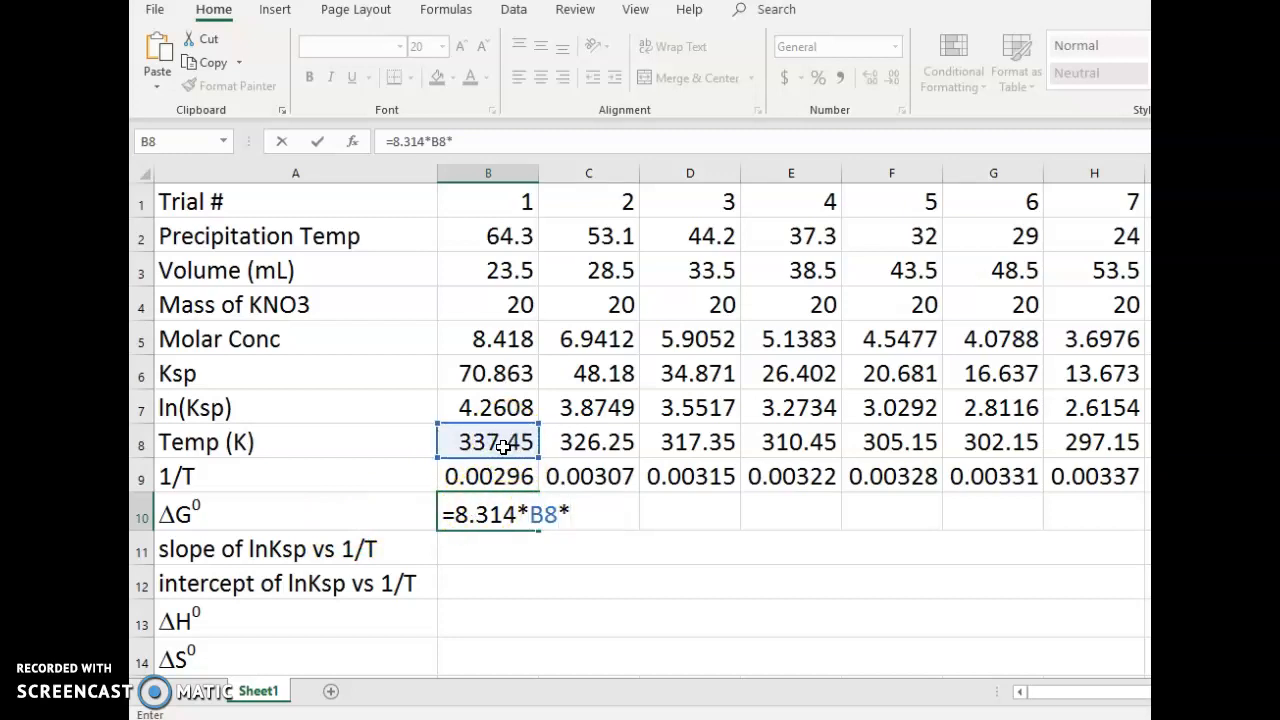
left_click(497, 405)
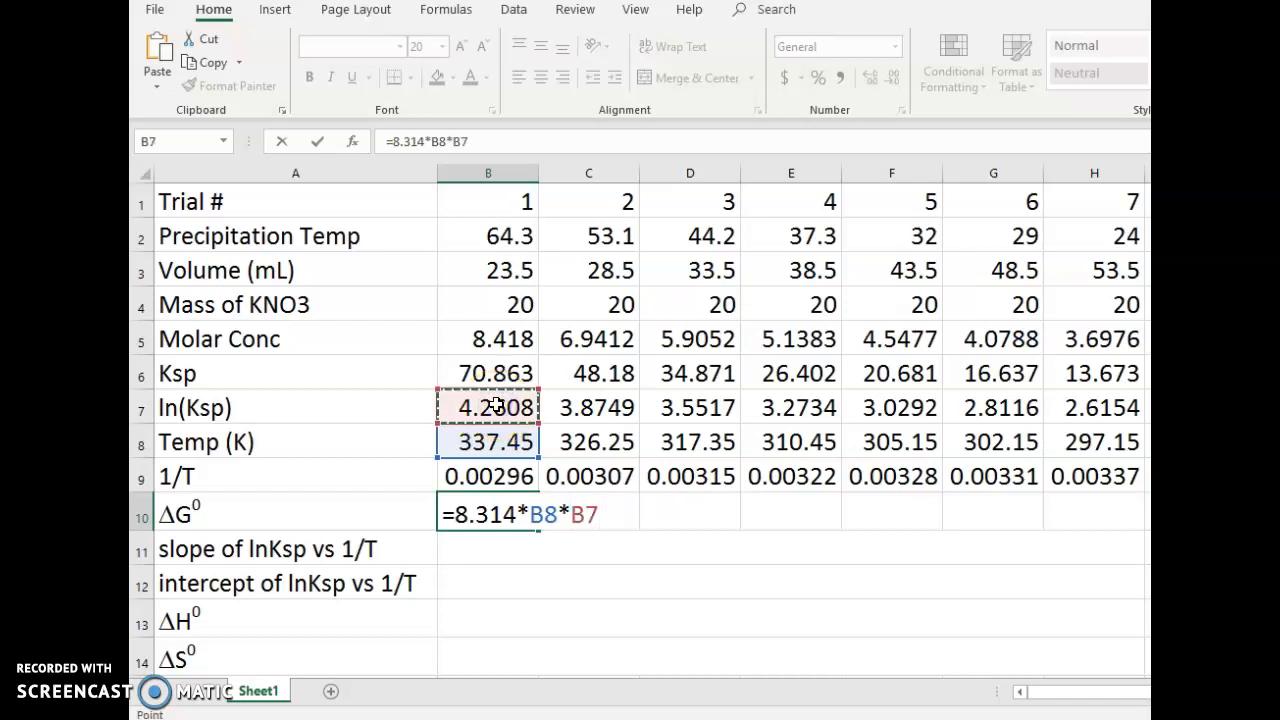
key("Return")
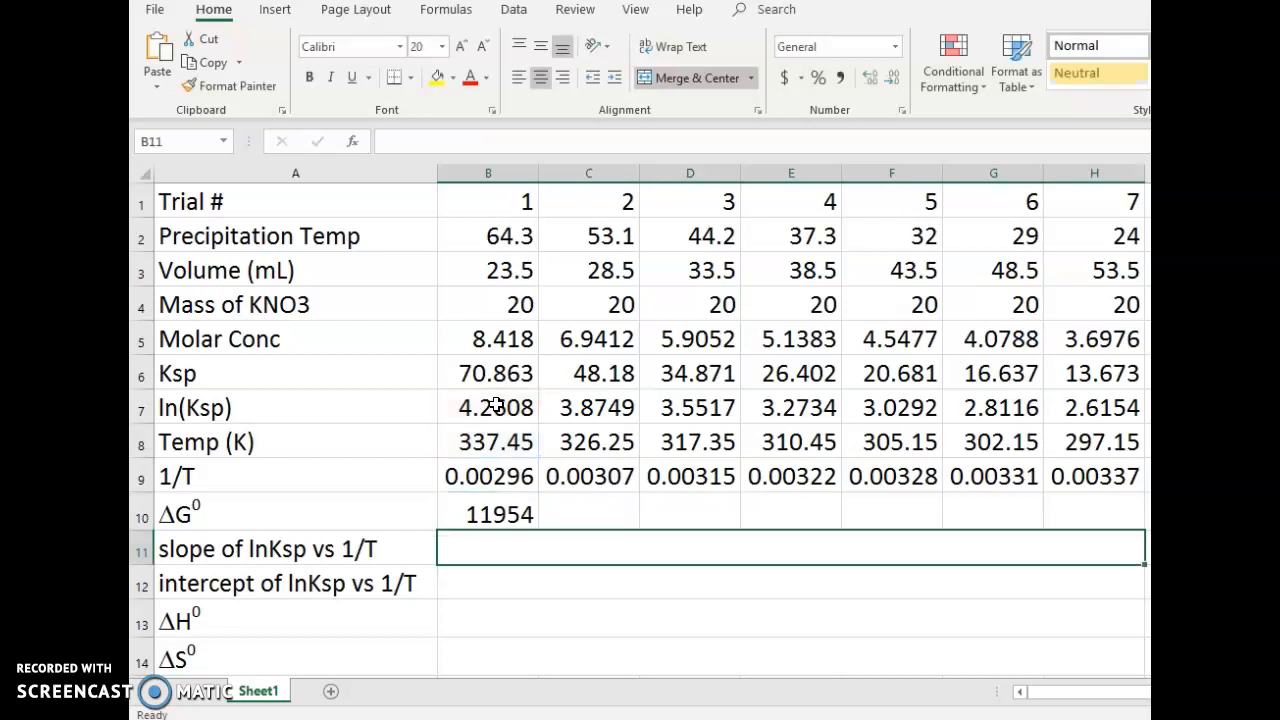
Correct the ΔG⁰ formula in B10 to =-8.314*B8*B7 and fill it across the remaining trials to H10
left_click(503, 508)
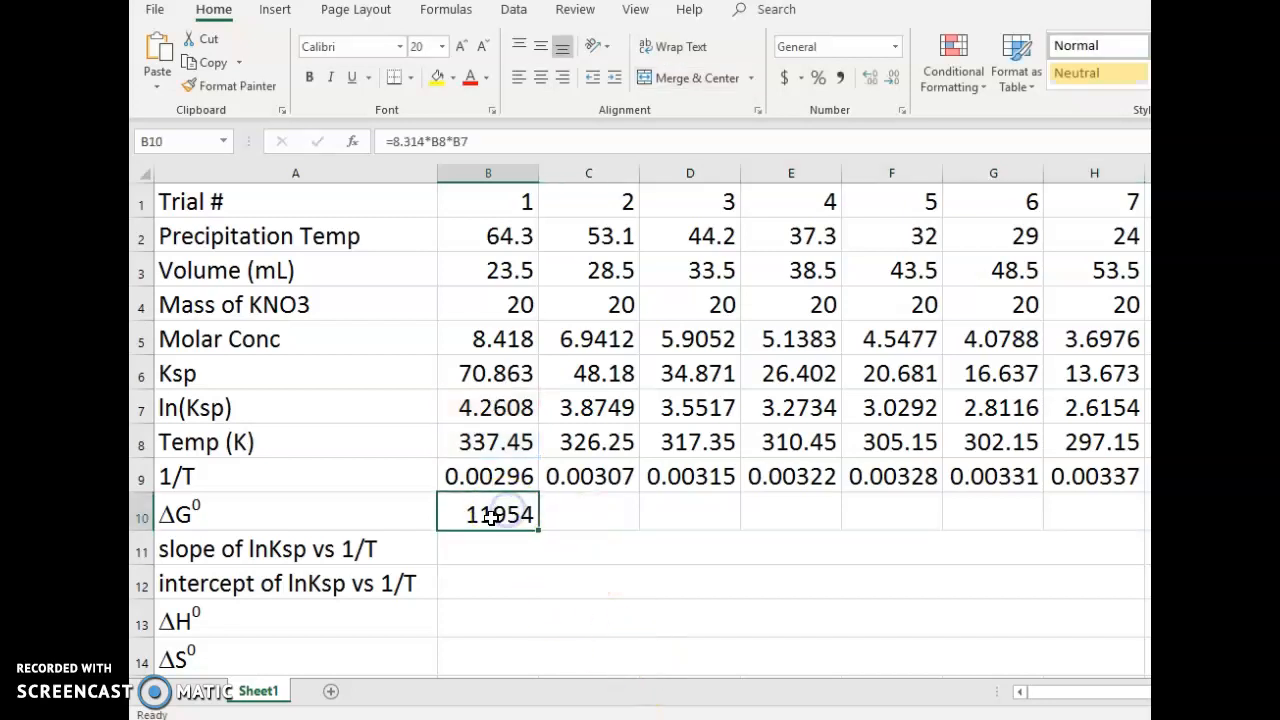
left_click(395, 141)
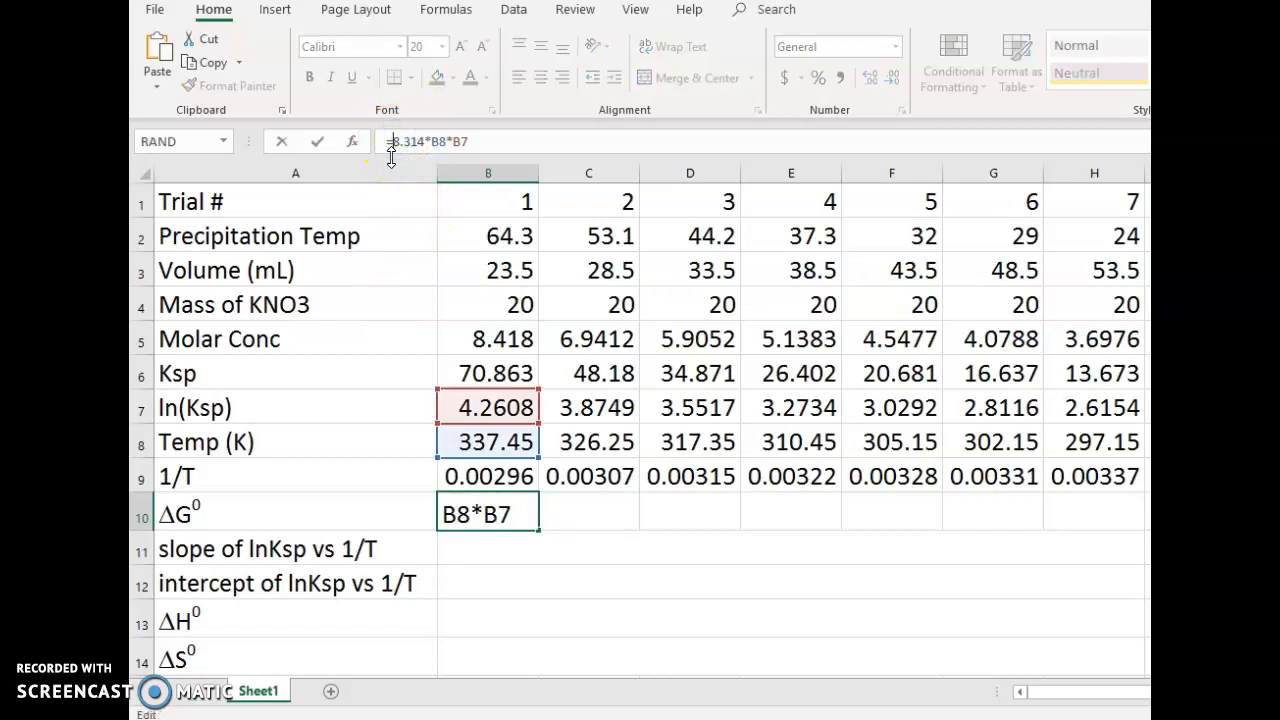
type("-")
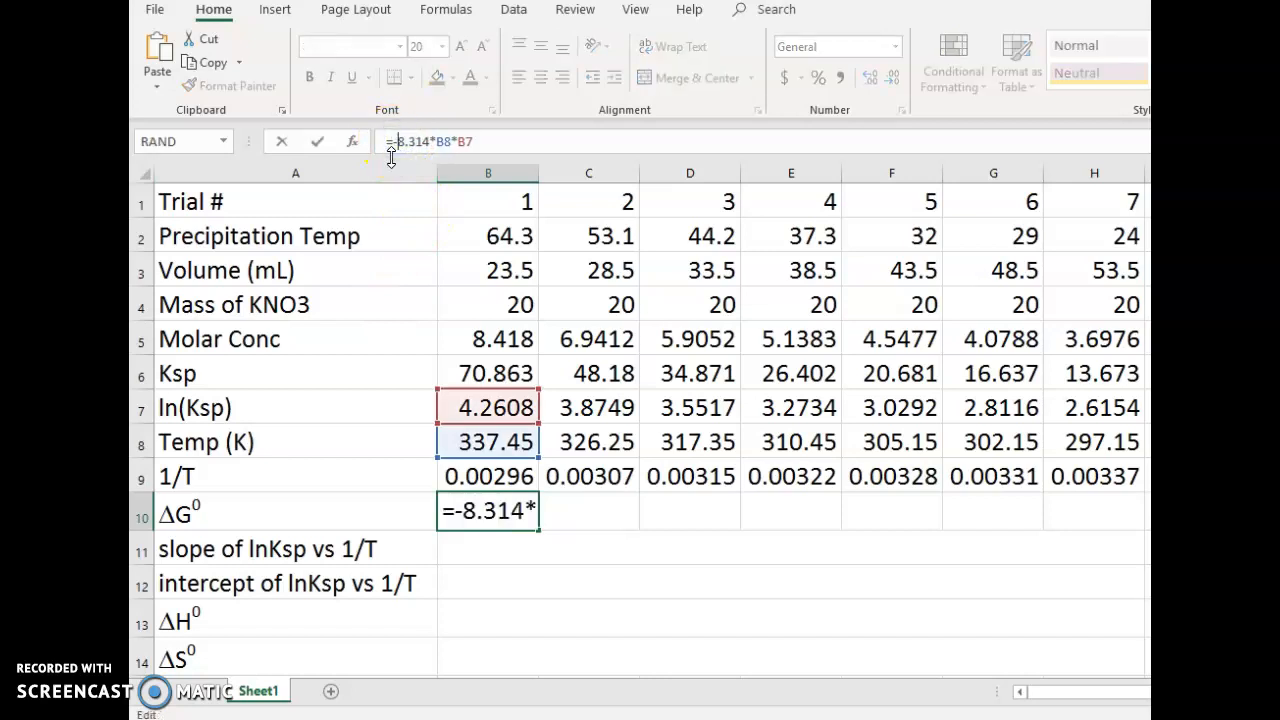
key("Return")
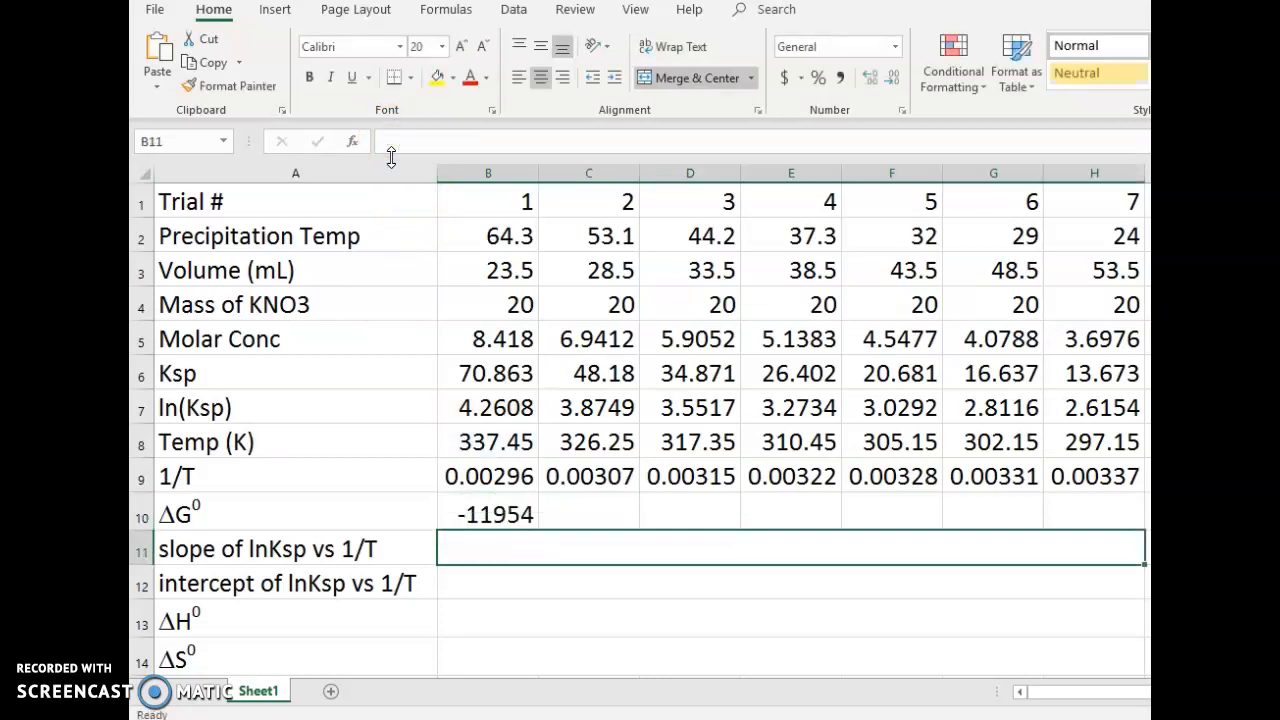
left_click(492, 512)
left_click_drag(538, 529, 1135, 565)
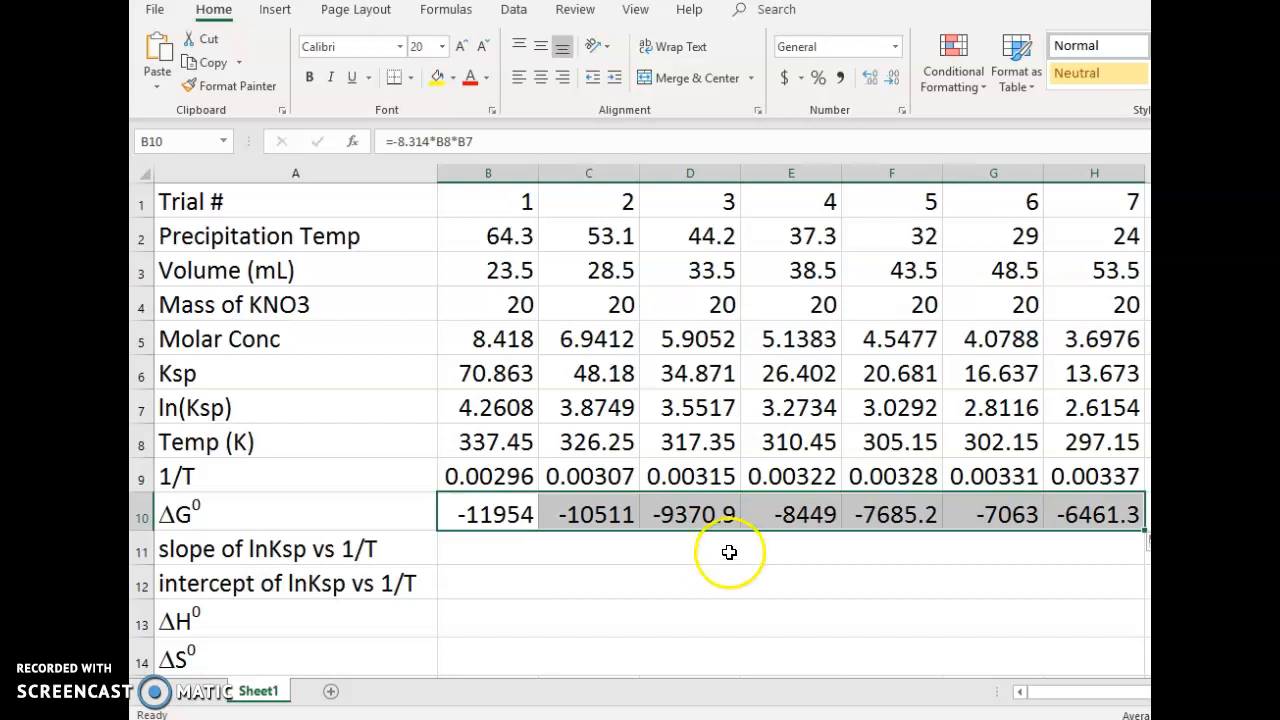
Calculate the slope of ln(Ksp) versus 1/T in B11 with =SLOPE(B7:H7,B9:H9)
left_click(803, 546)
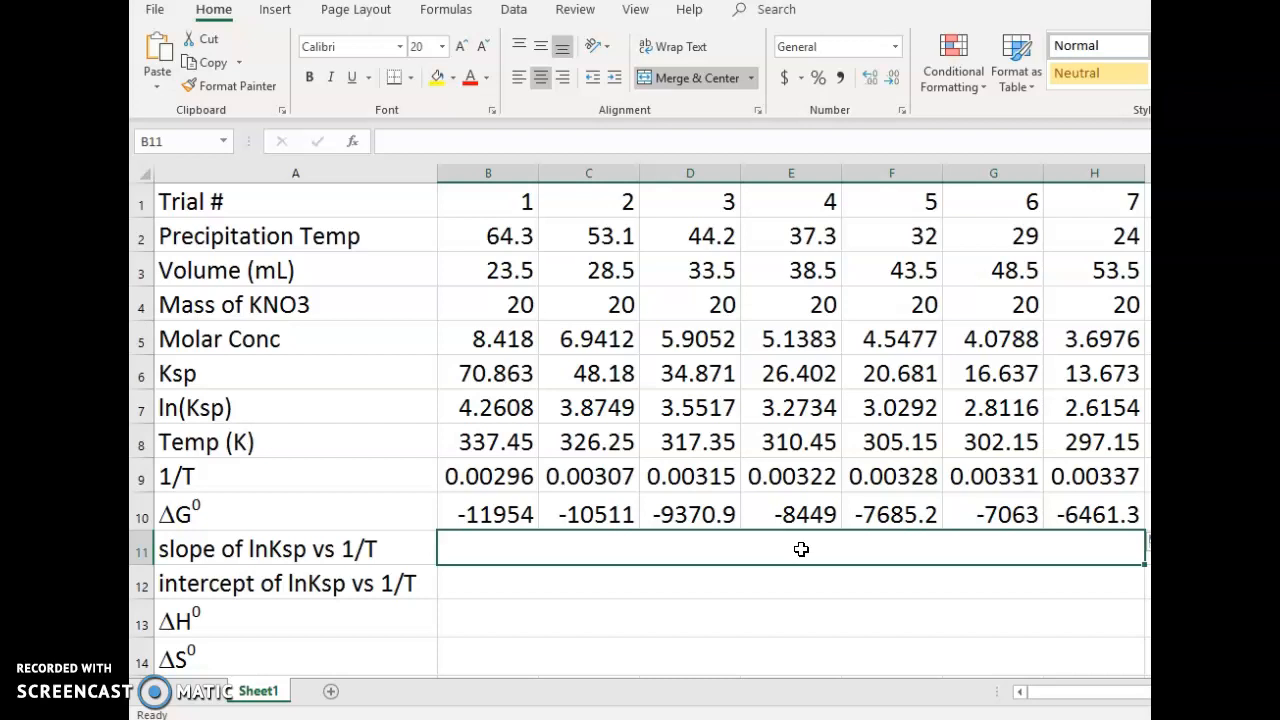
type("=")
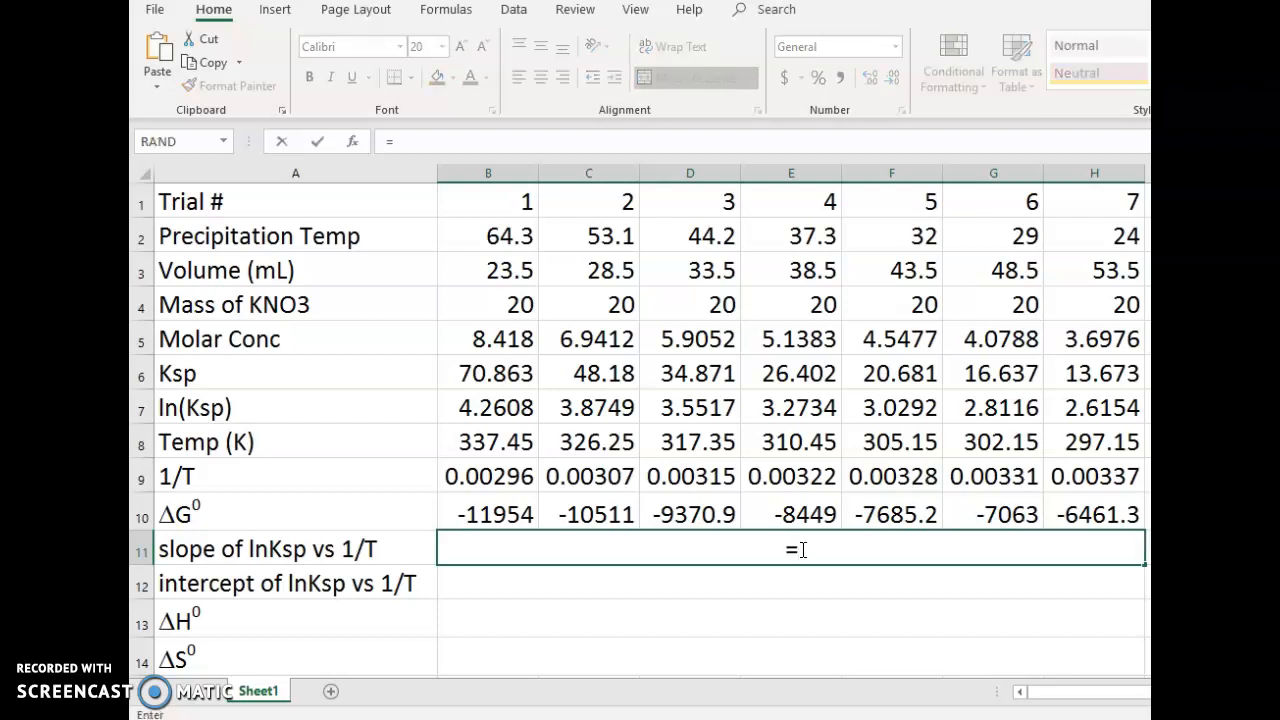
type("s")
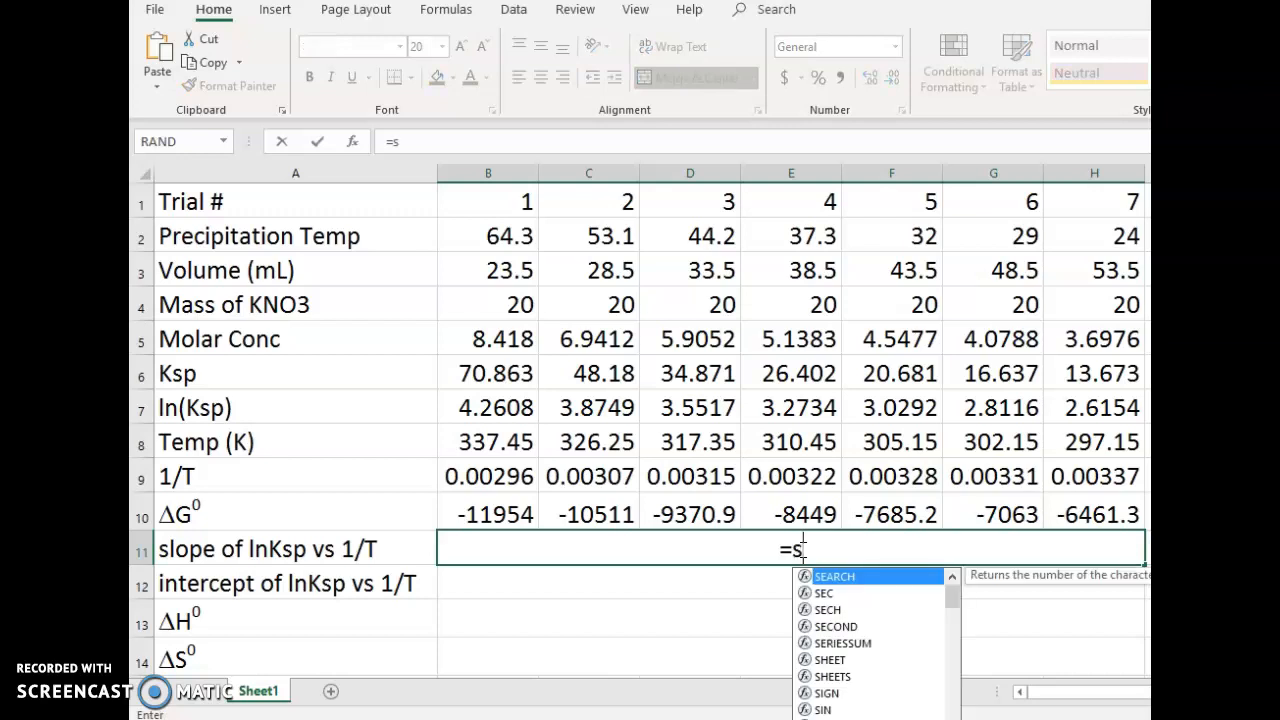
type("lope")
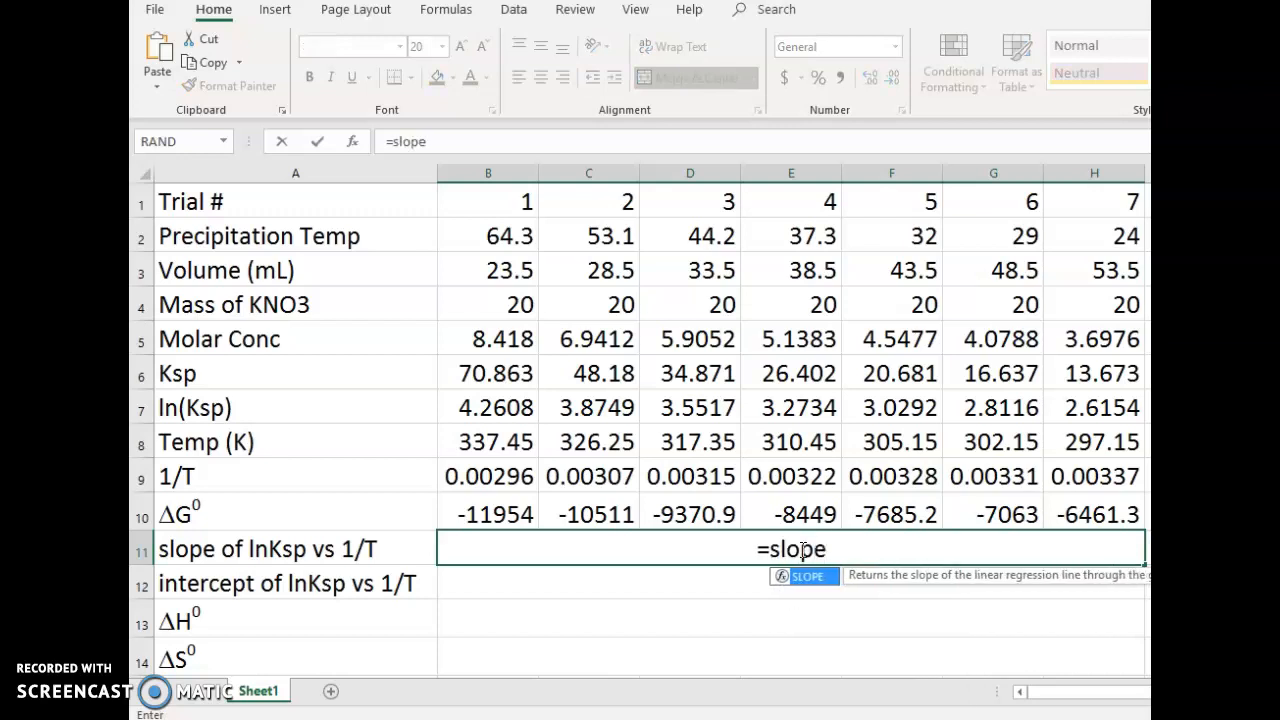
type("(")
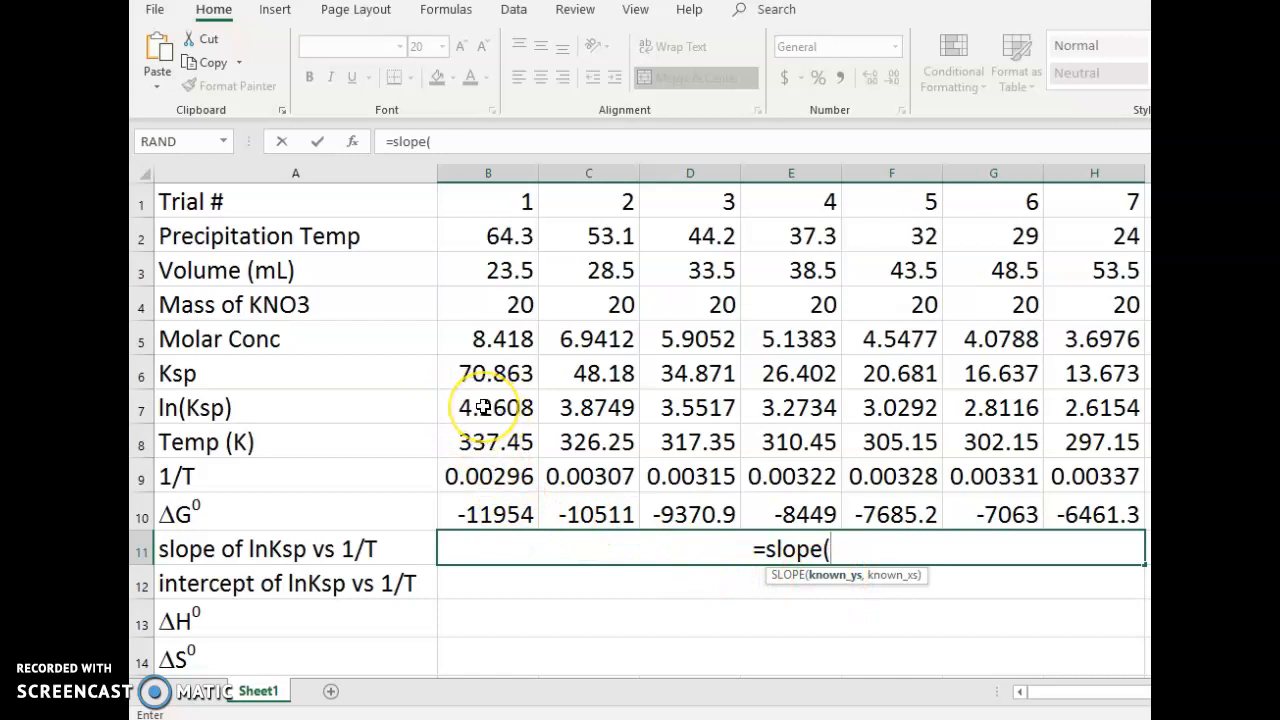
left_click_drag(484, 407, 1080, 412)
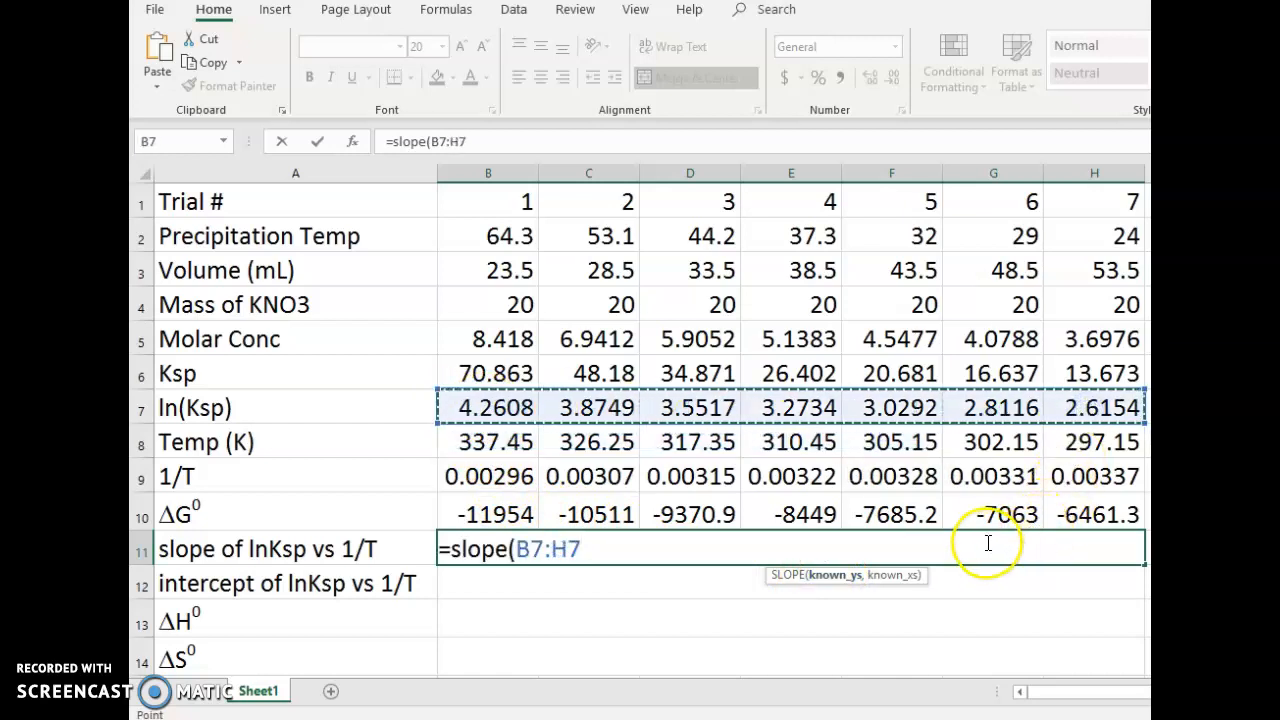
type(",")
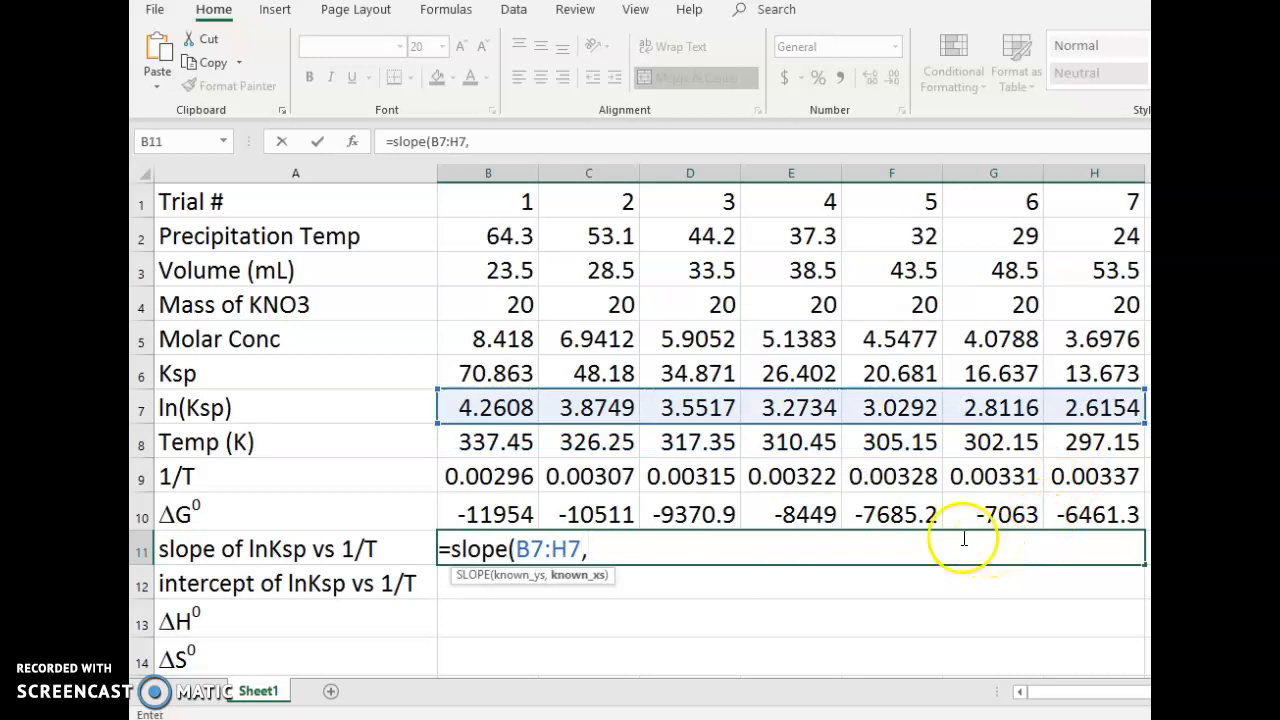
left_click(458, 476)
left_click_drag(458, 476, 1114, 480)
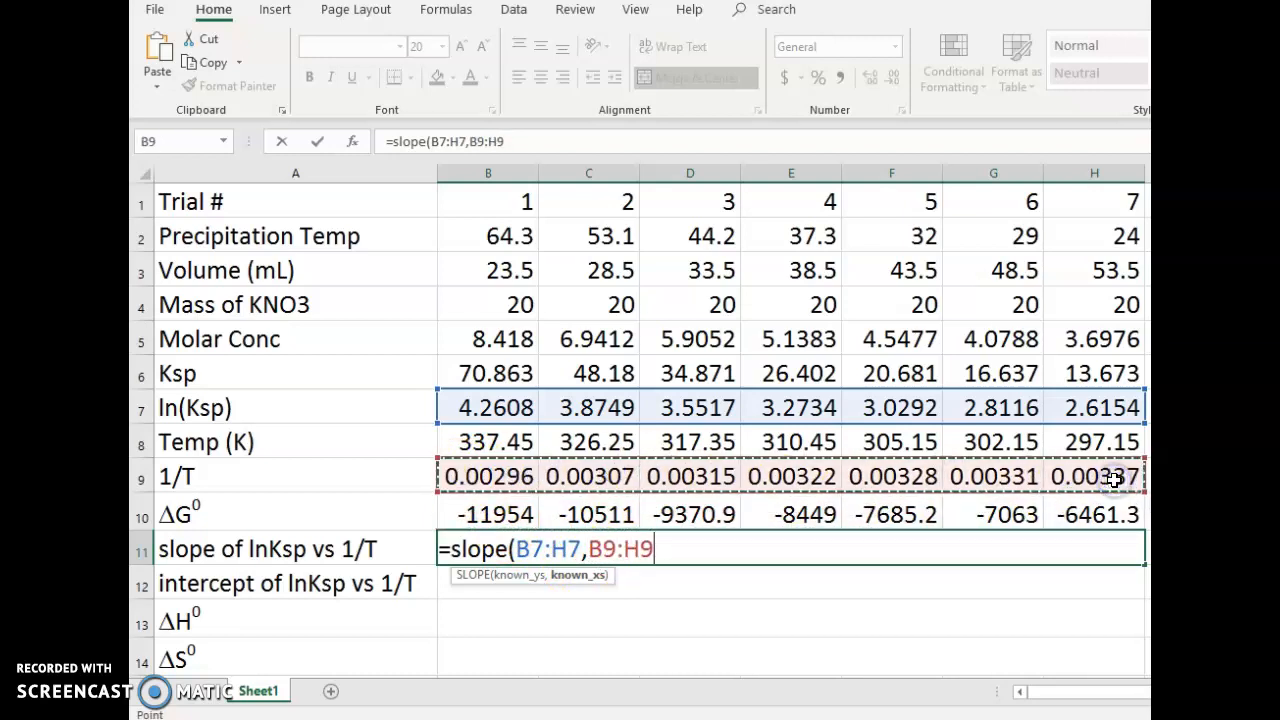
type(")")
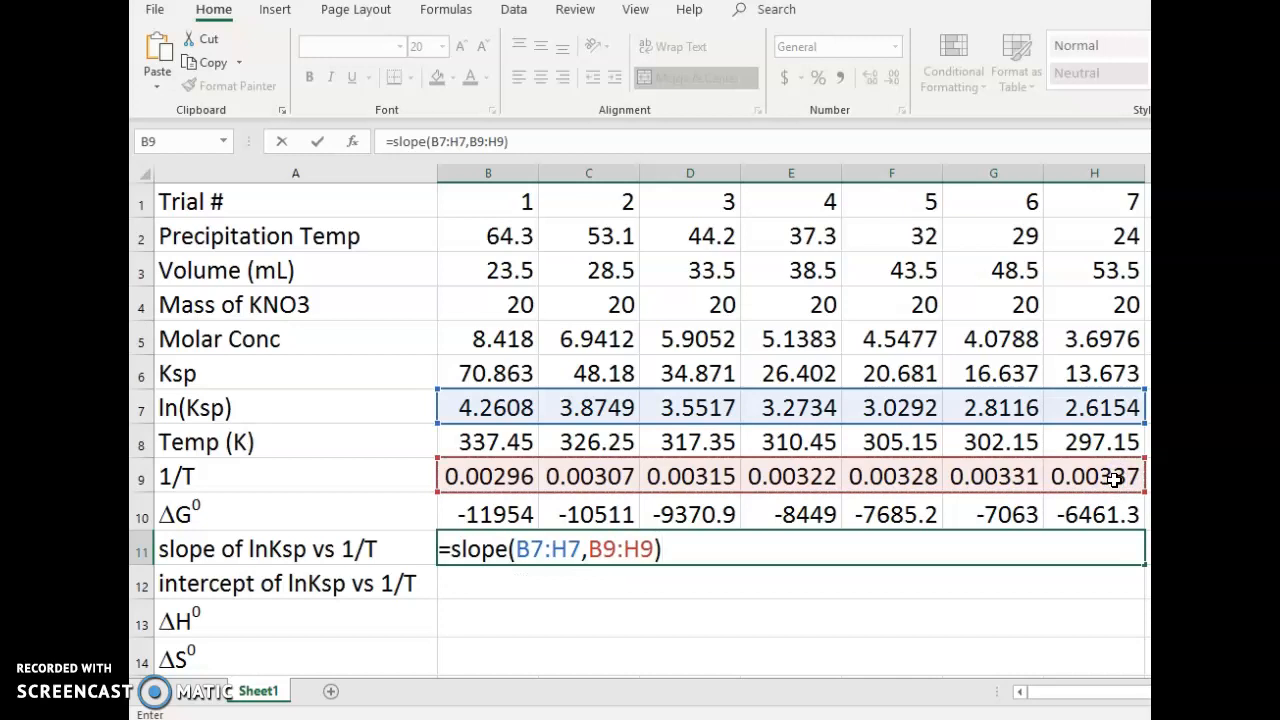
key("Return")
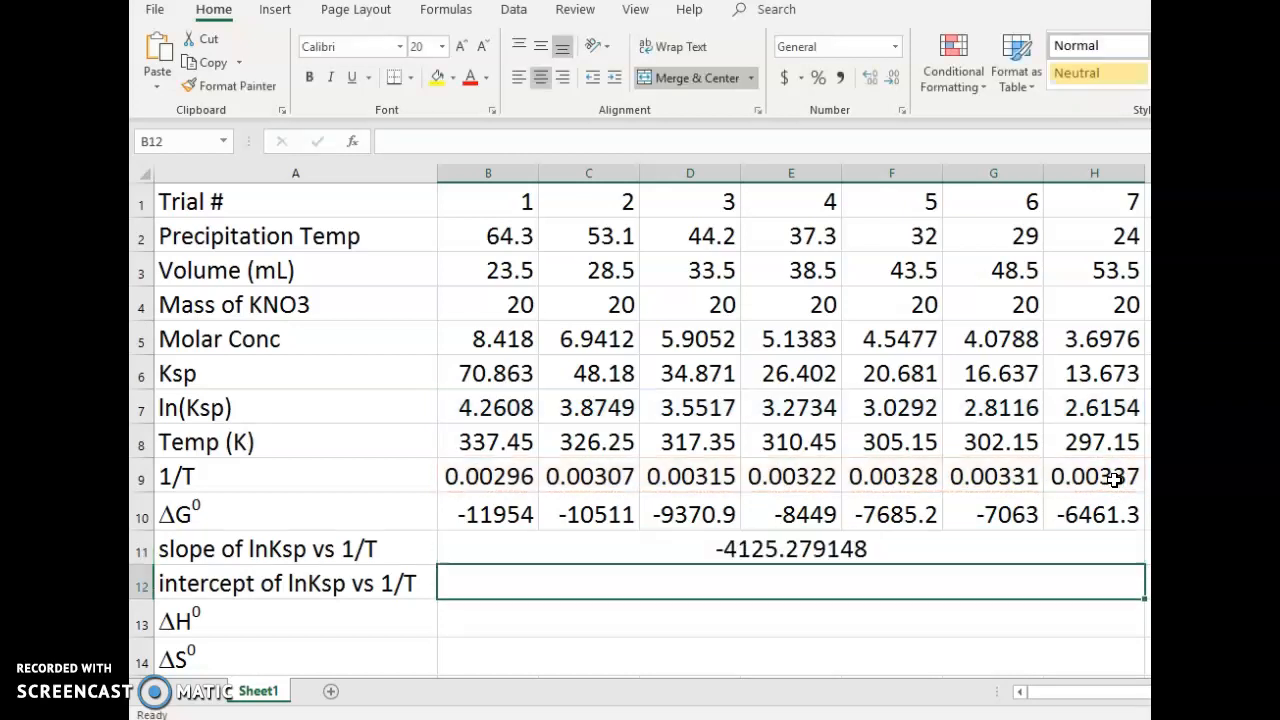
Calculate the intercept of ln(Ksp) versus 1/T in B12 with =INTERCEPT(B7:H7,B9:H9)
left_click(790, 585)
type("=")
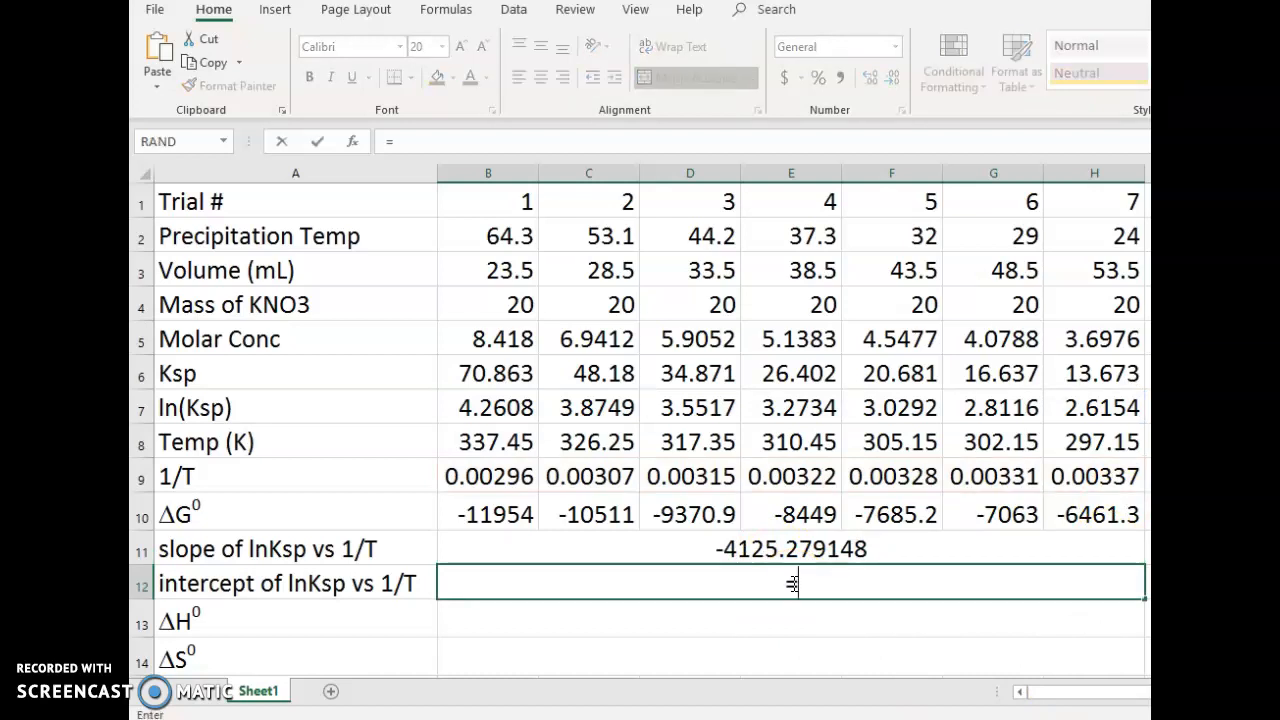
type("i")
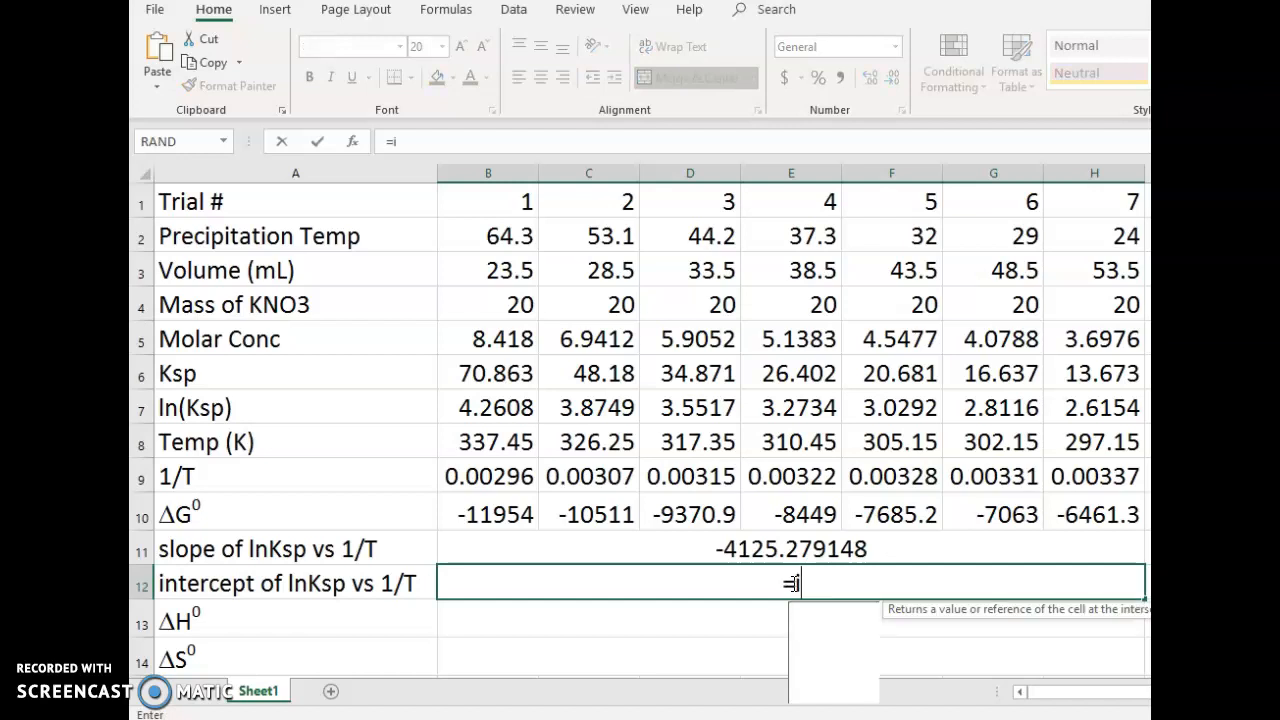
type("ntercep")
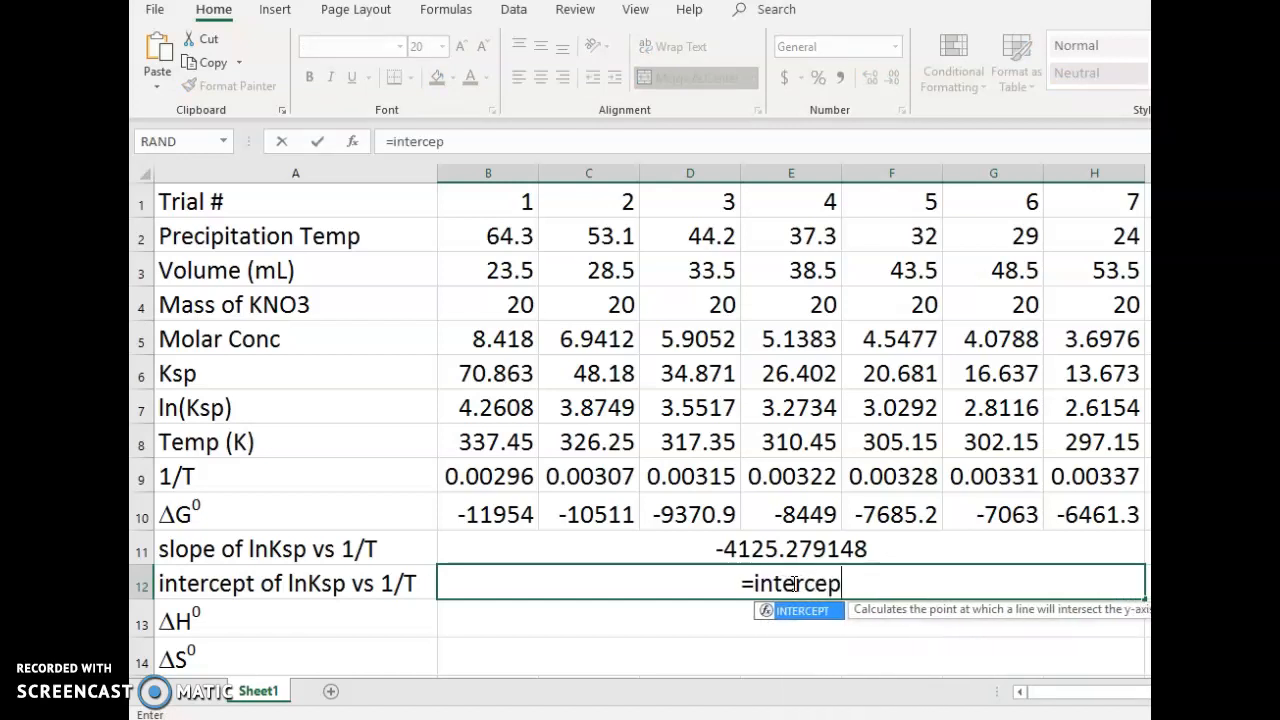
type("t(")
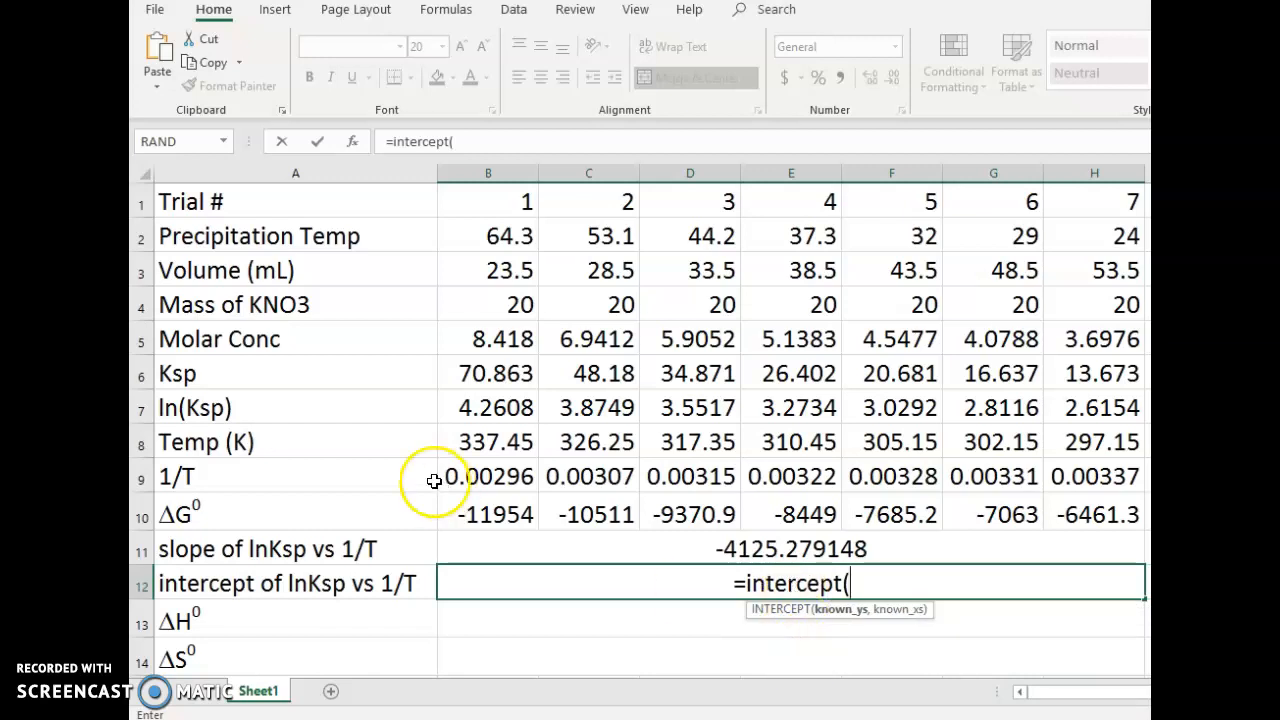
left_click_drag(494, 406, 1069, 414)
type(",")
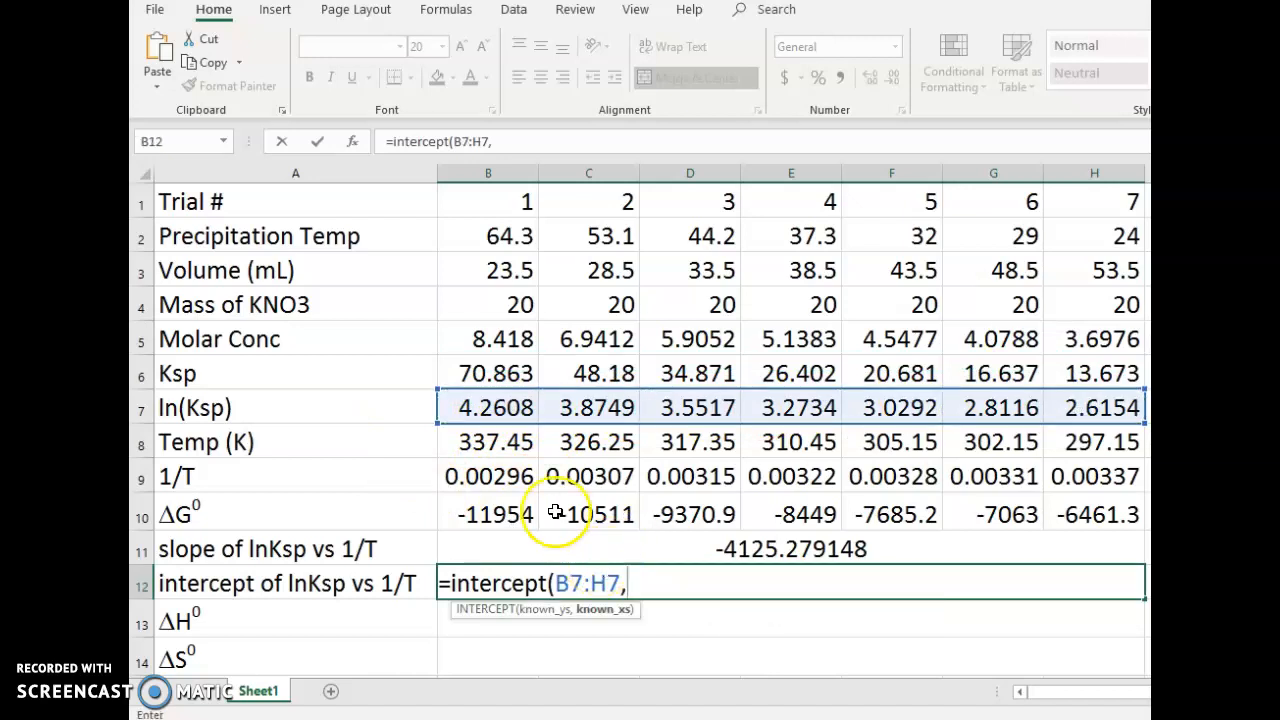
left_click_drag(478, 476, 1096, 478)
type(")")
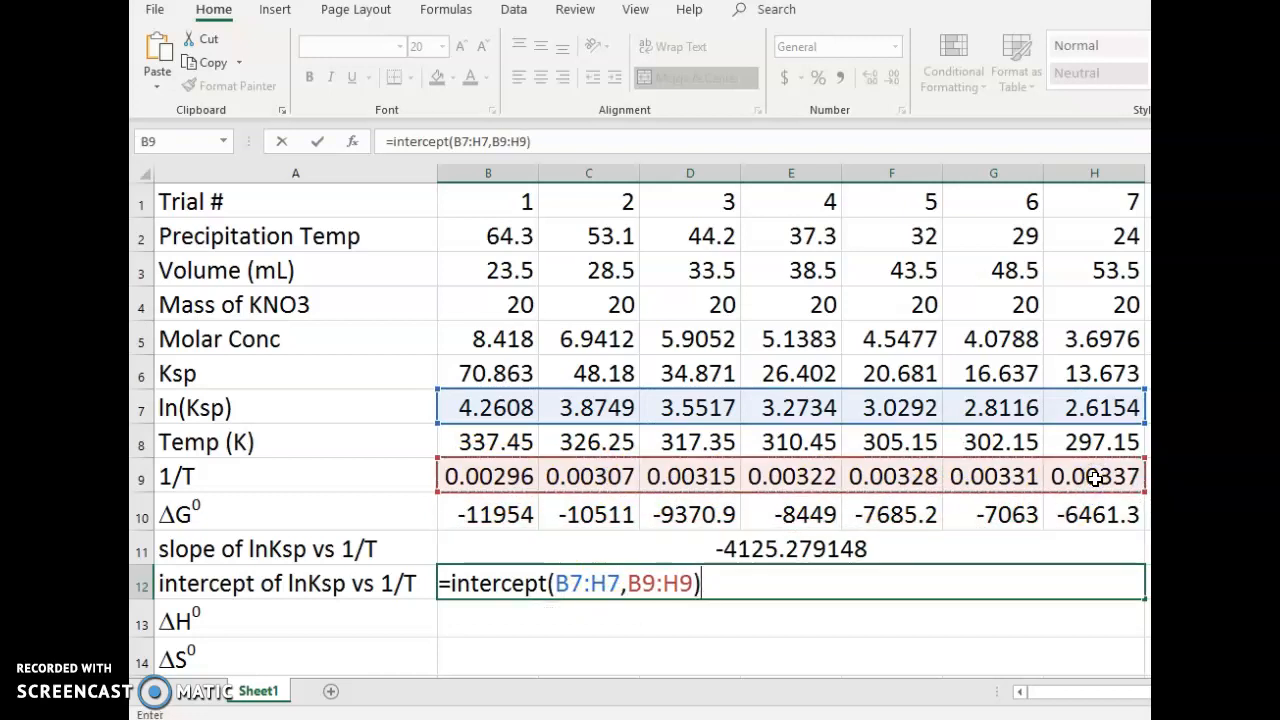
key("Return")
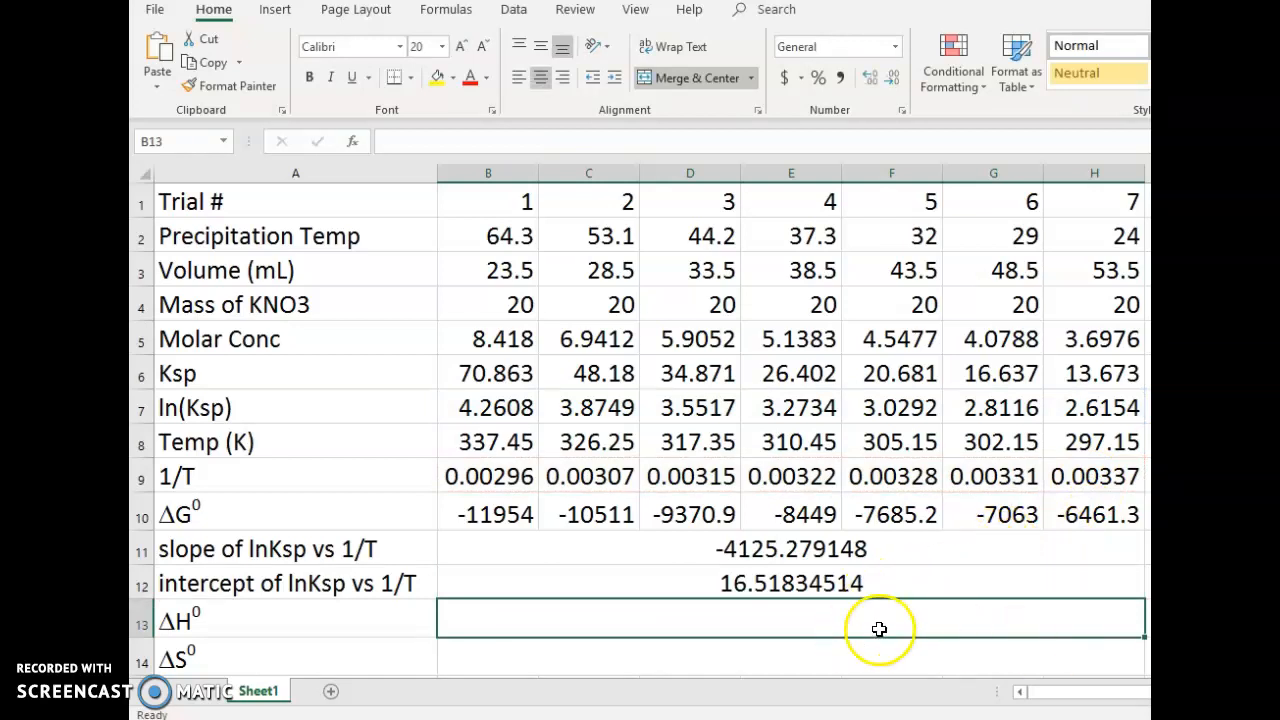
Enter the formula =8.314*B11 for ΔH⁰ in B13, using the slope of ln(Ksp) versus 1/T
left_click(828, 622)
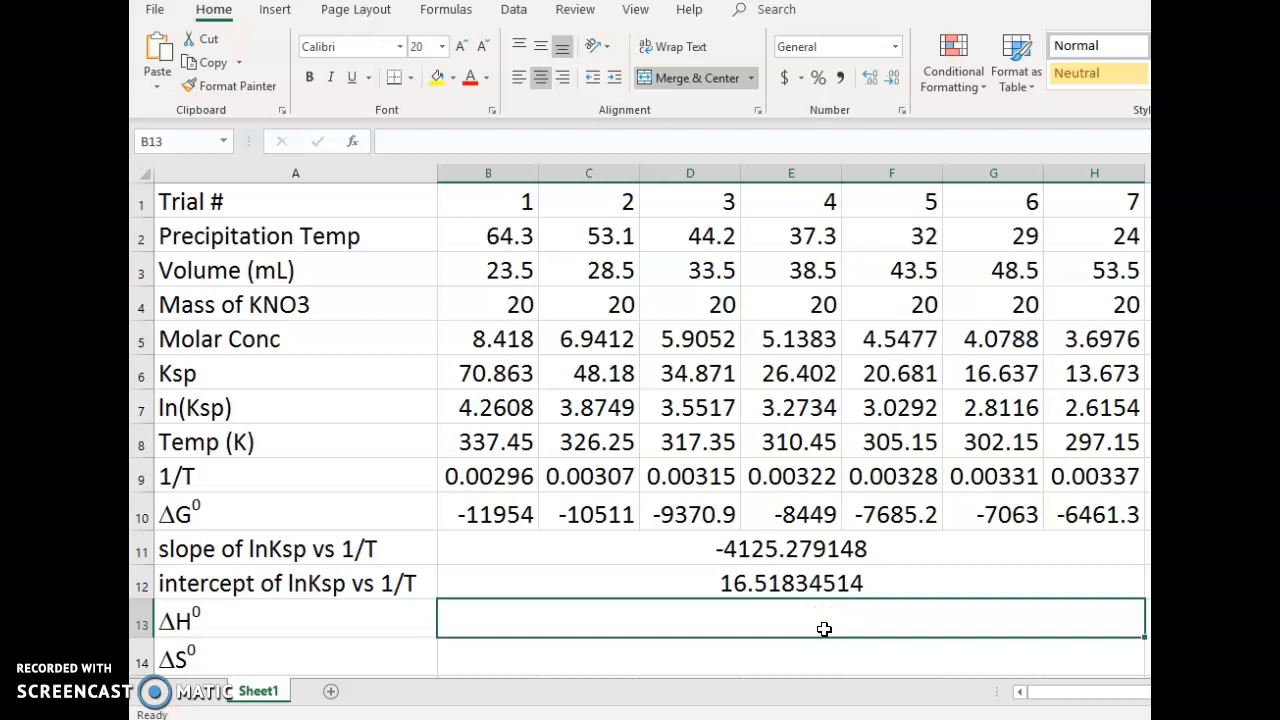
type("=")
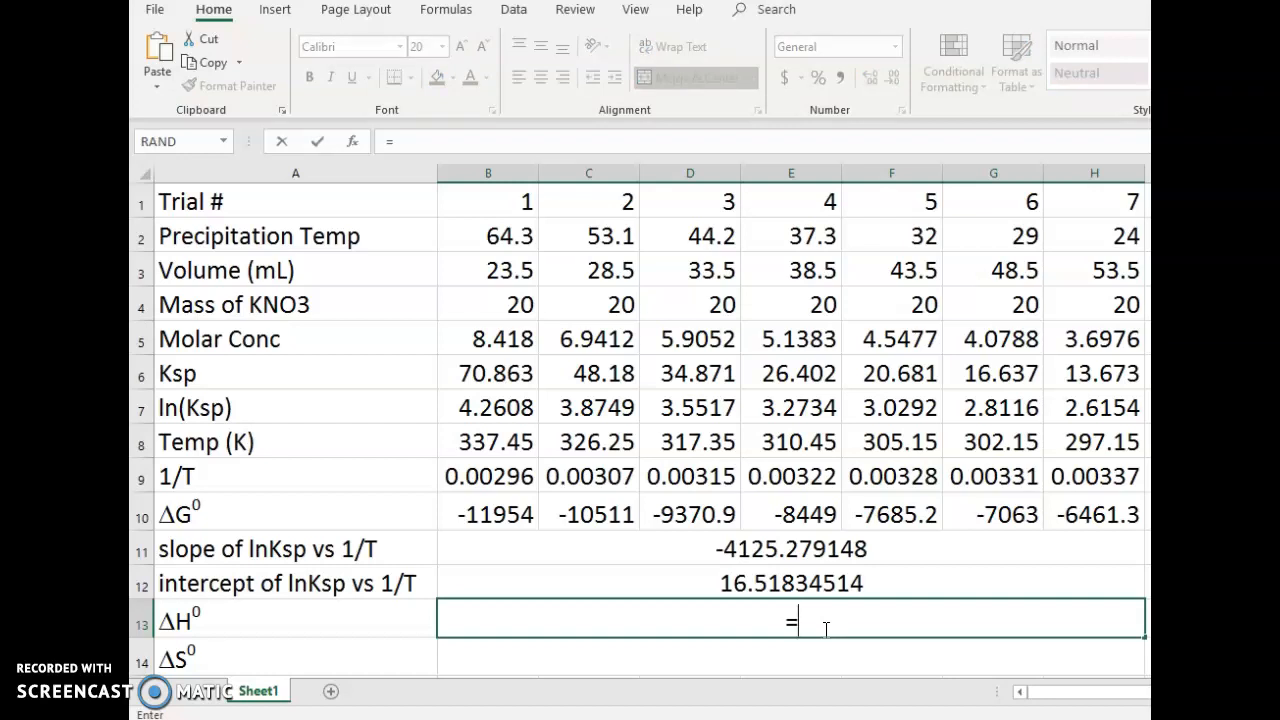
type("8.31")
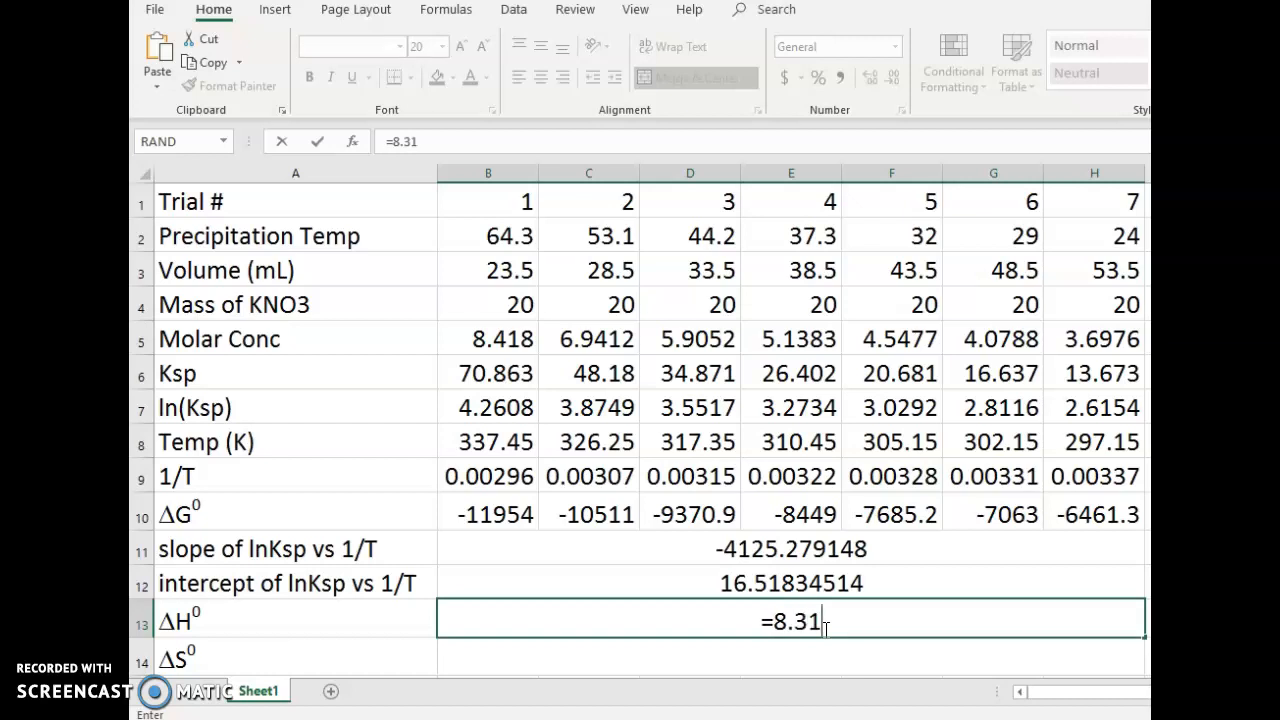
type("4")
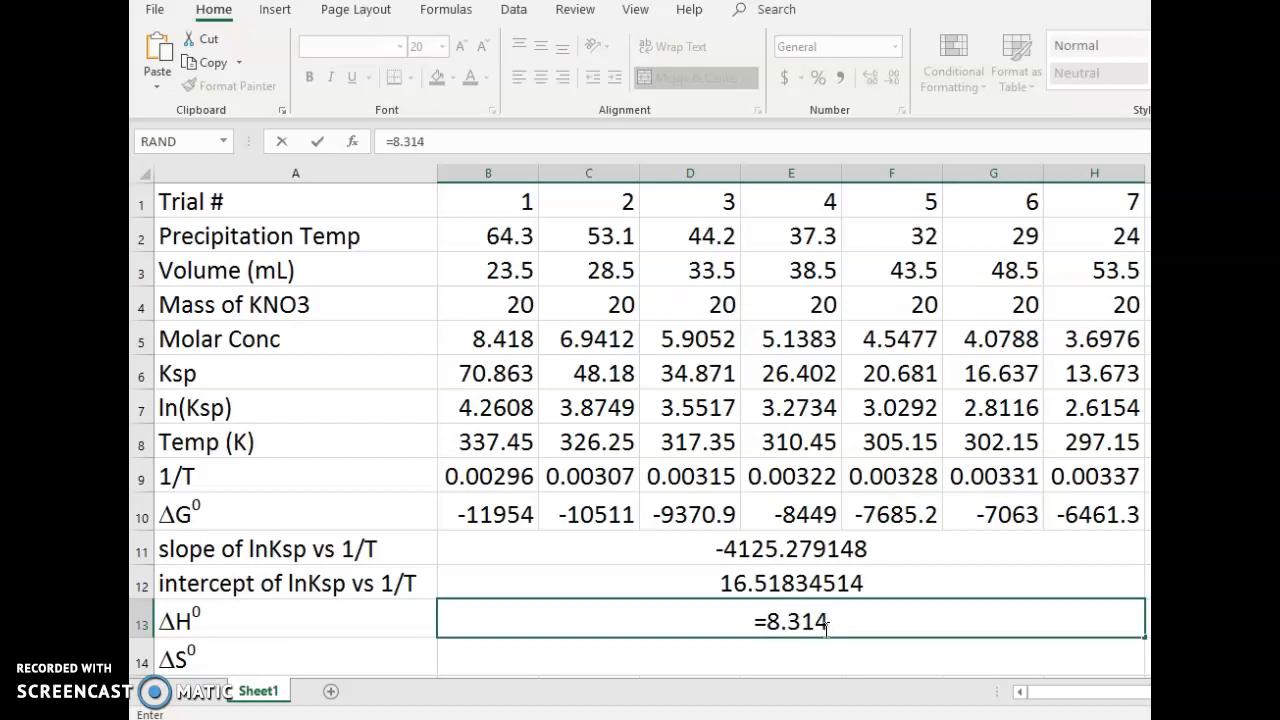
type("*")
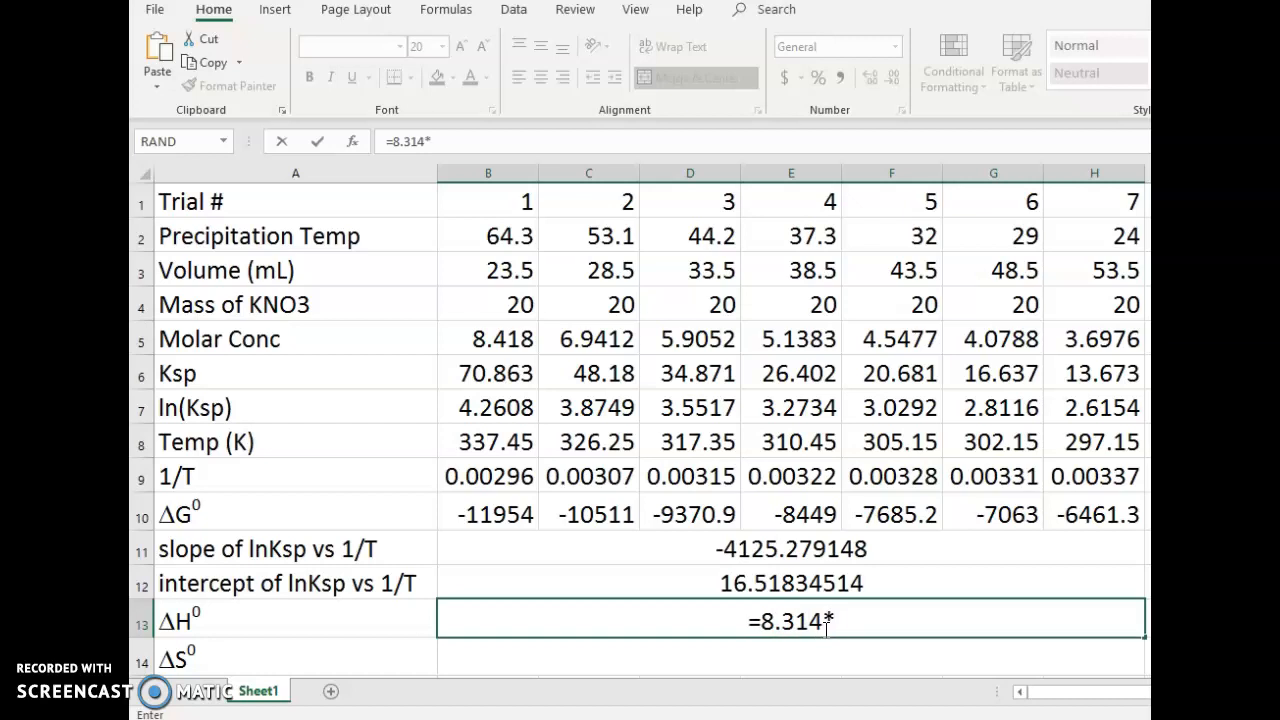
left_click(790, 550)
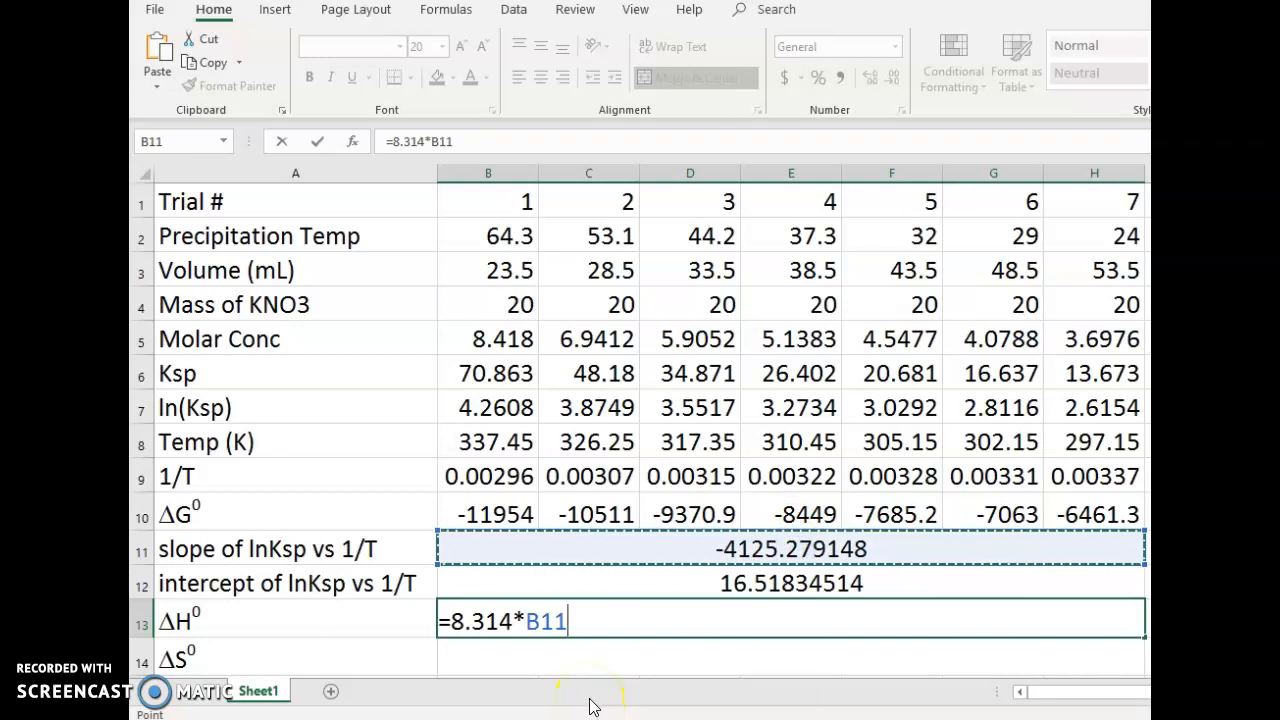
key("Return")
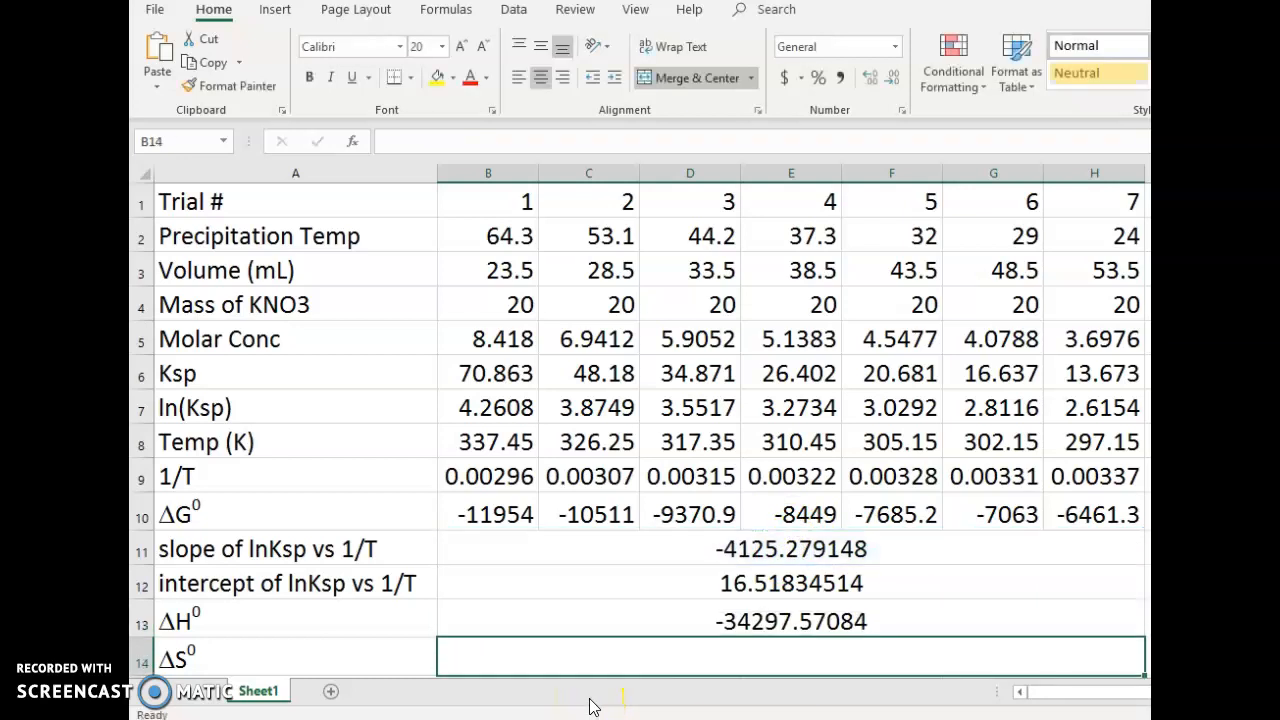
Correct the ΔH⁰ formula in B13 to =-8.314*B11
left_click(774, 627)
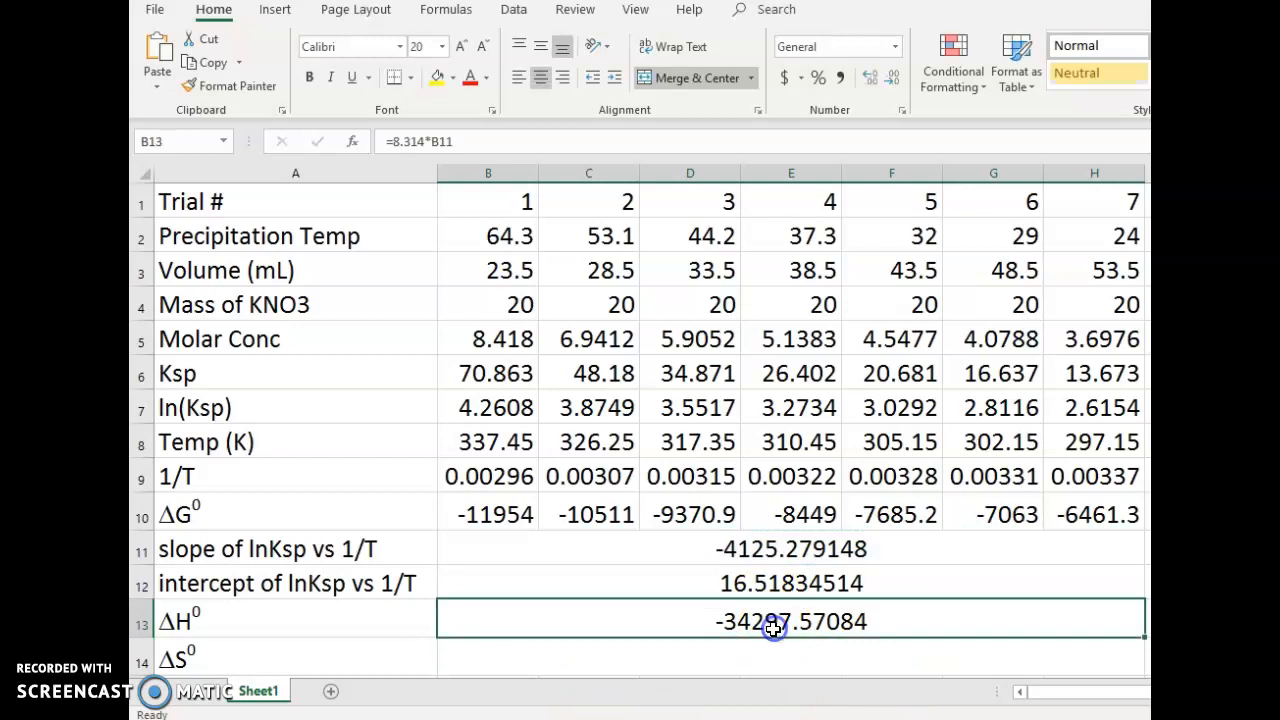
left_click(396, 141)
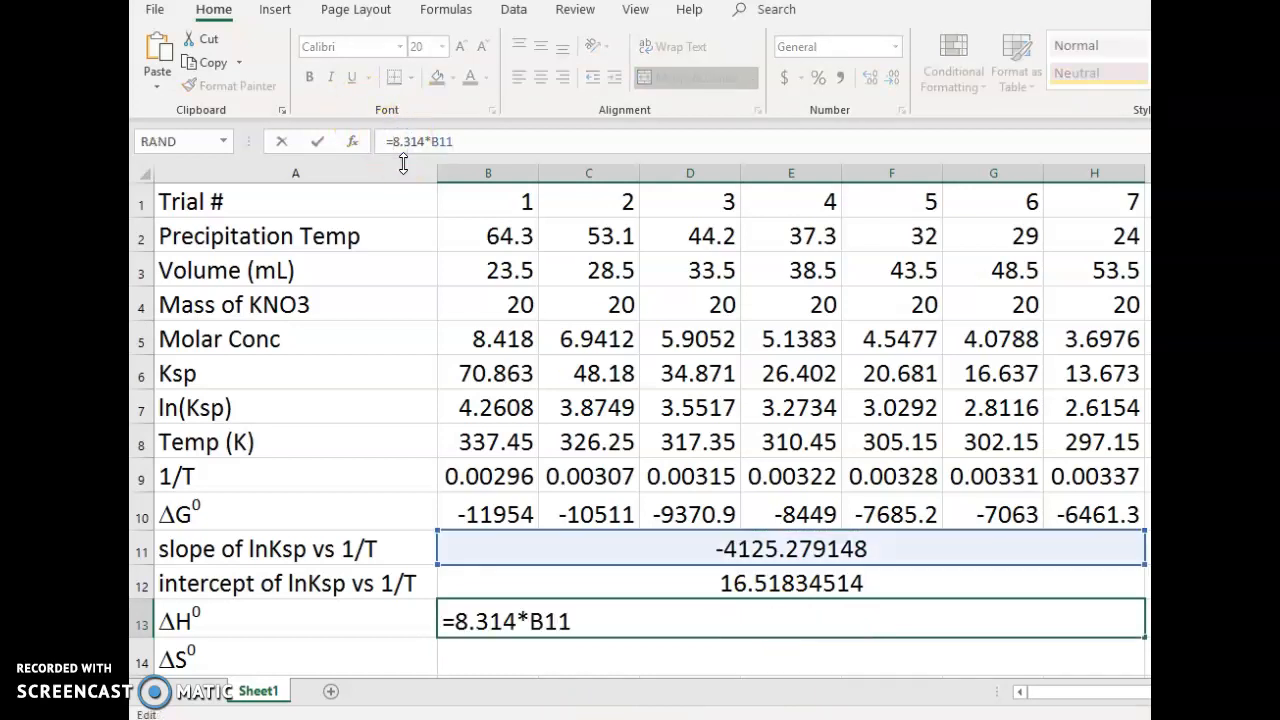
type("-")
key("Return")
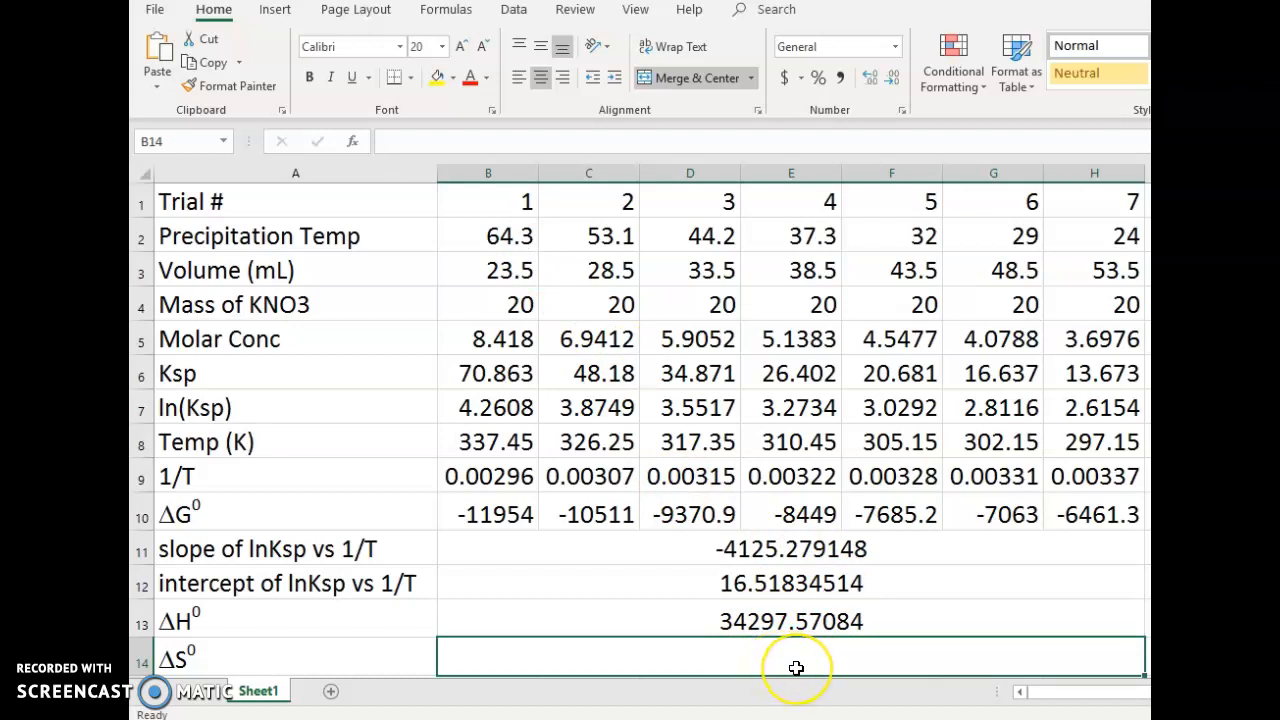
Calculate ΔS⁰ in B14 from the intercept with the formula =8.314*B12
type("=8.31")
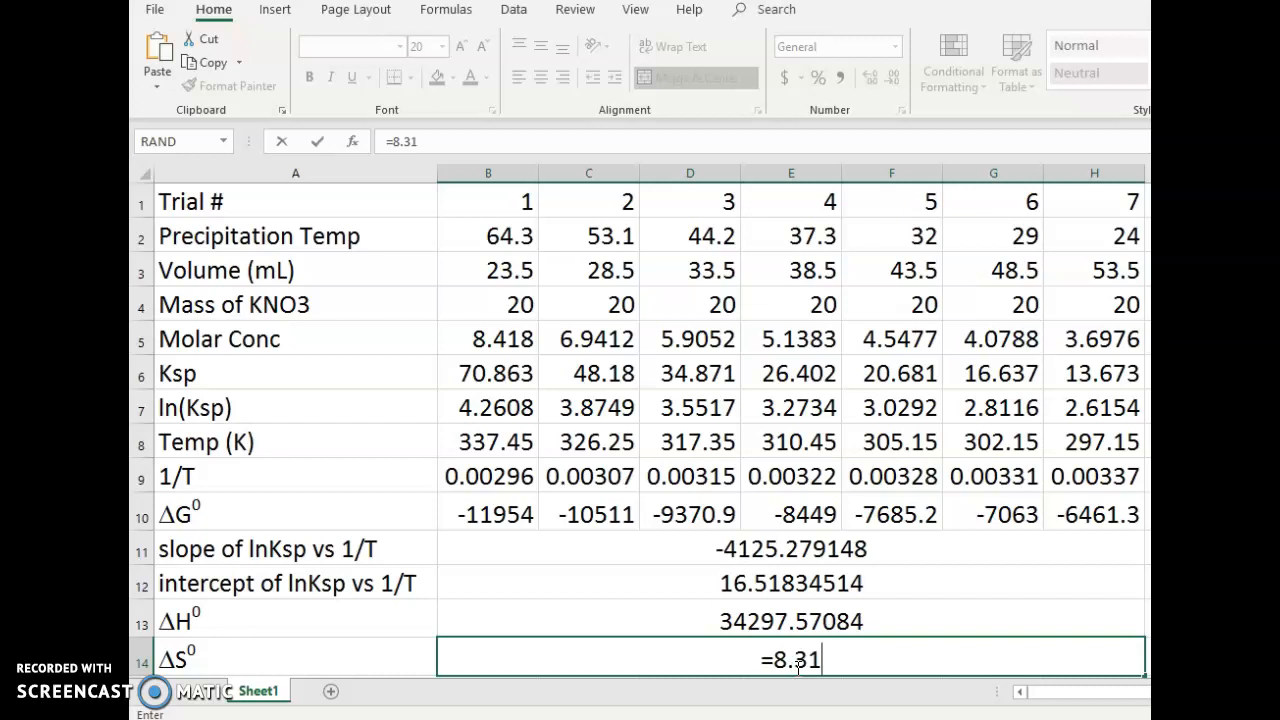
type("4*")
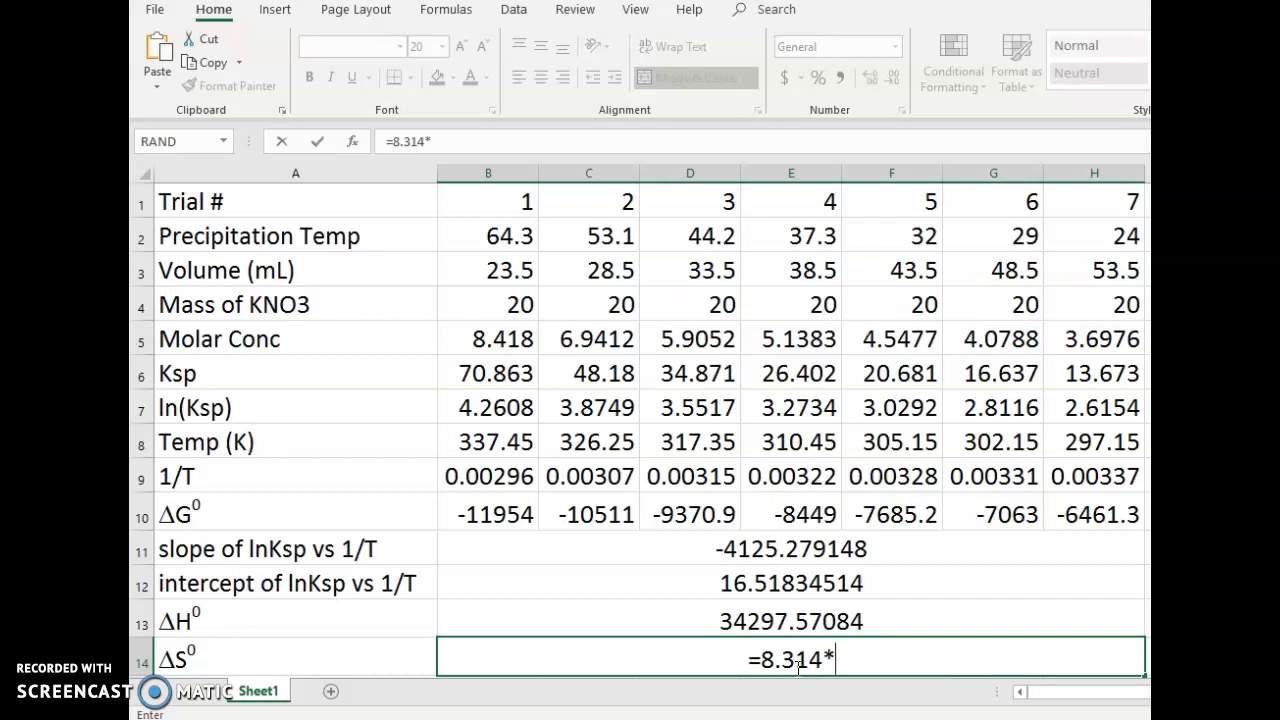
left_click(831, 585)
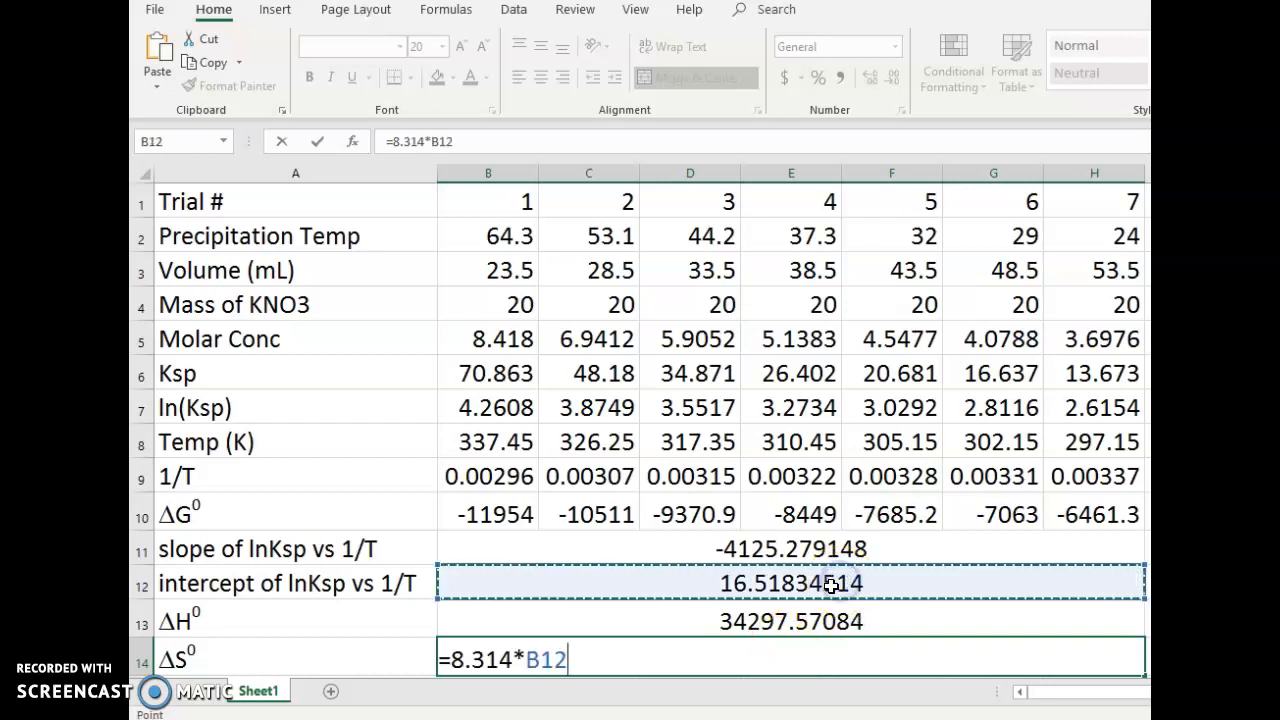
key("Return")
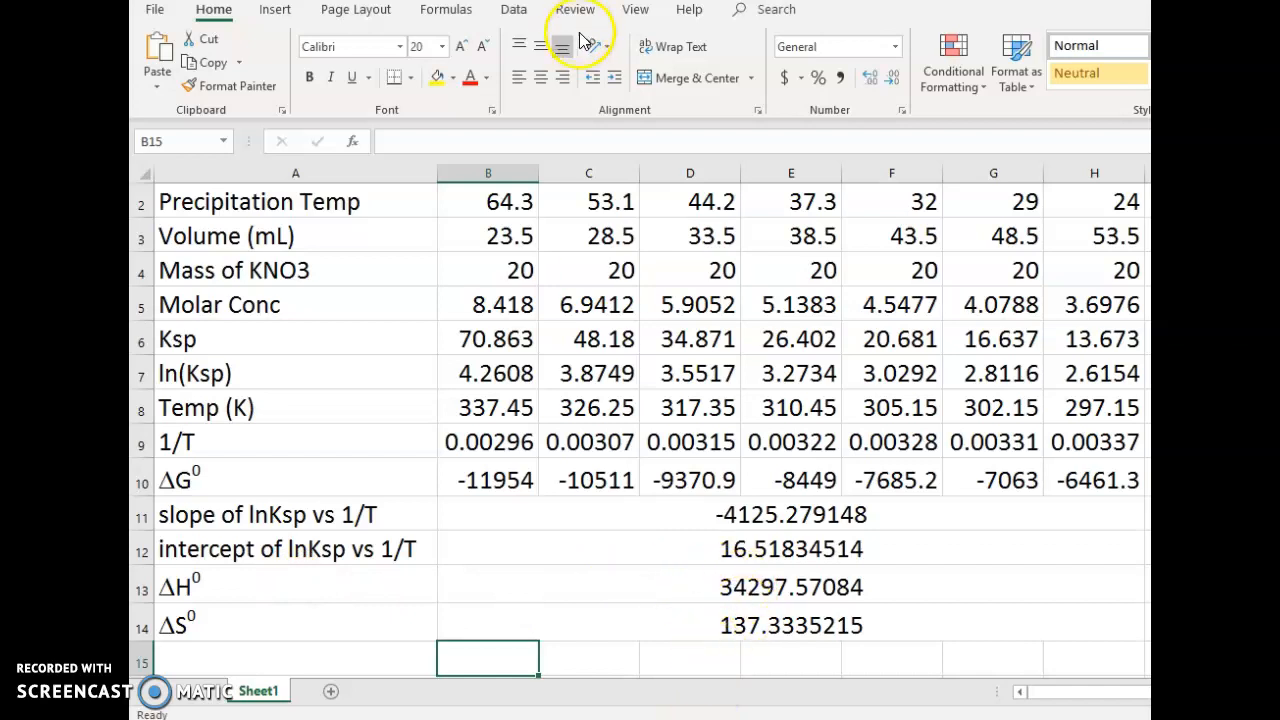
Insert a markers-only scatter chart from the ln(Ksp) values in B7:H7 and the 1/T values in B9:H9
scroll(668, 630, "up", 1)
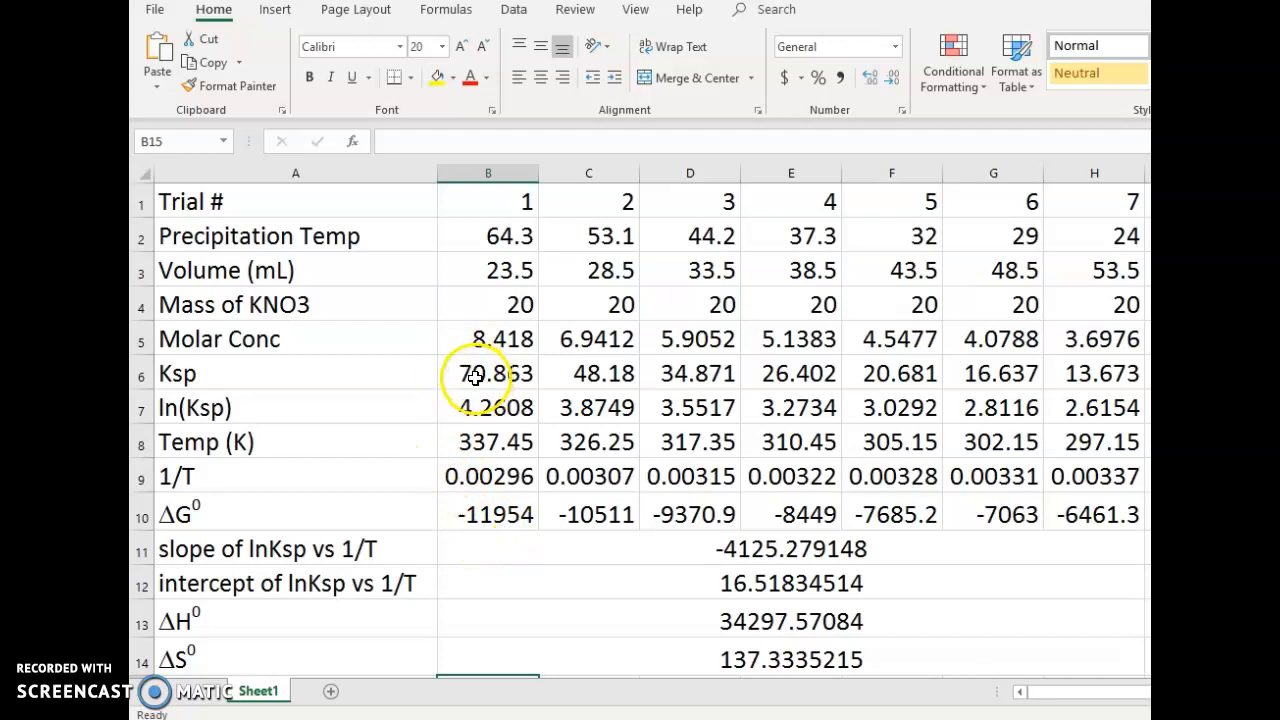
left_click_drag(469, 407, 1089, 409)
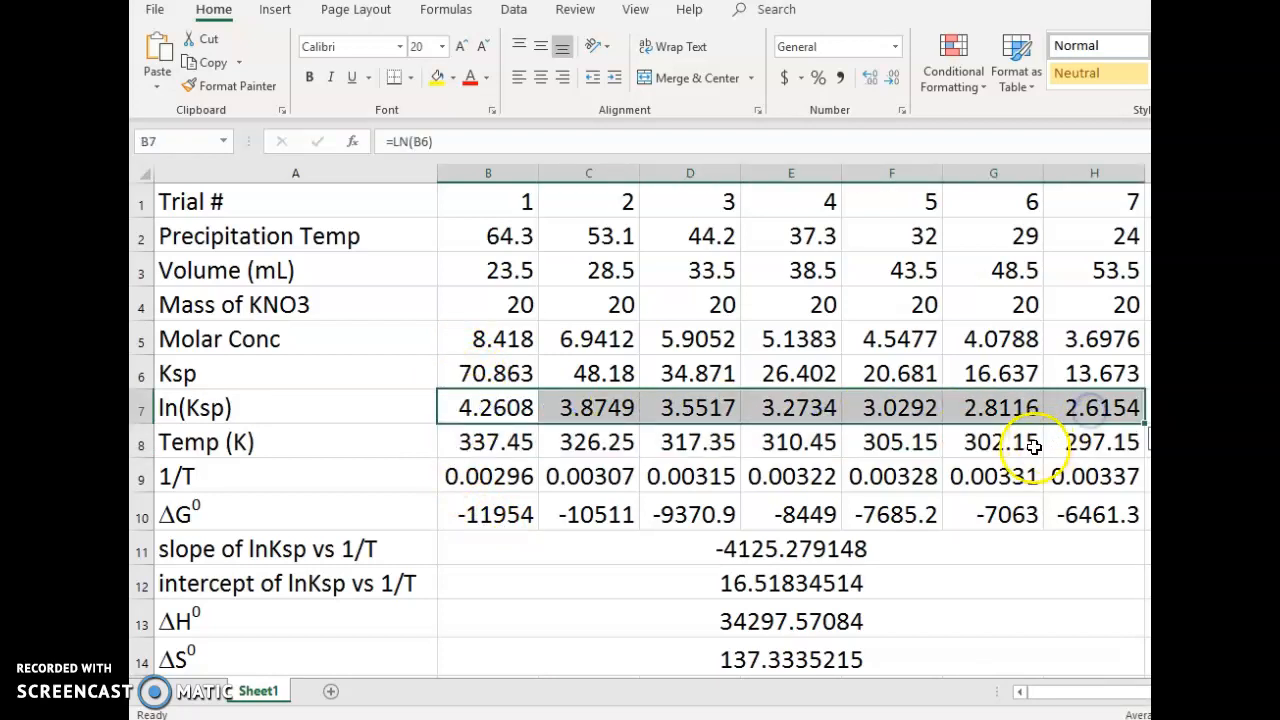
left_click_drag(448, 486, 1082, 478)
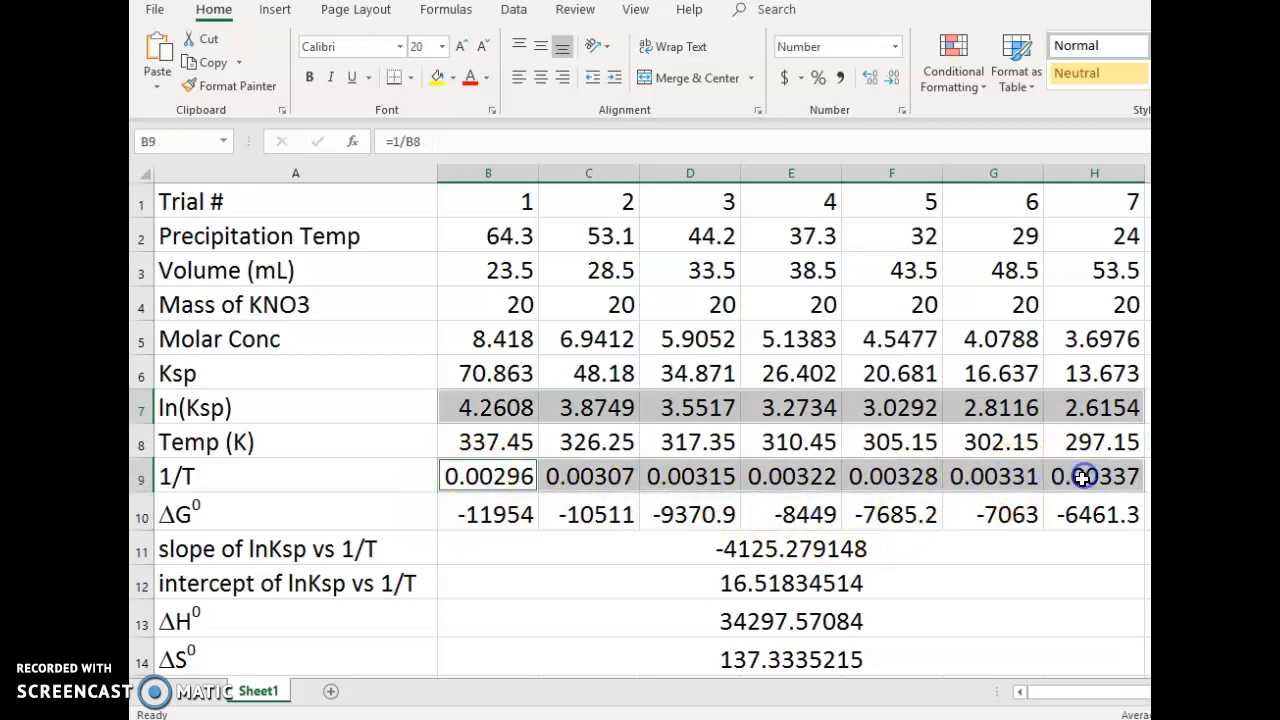
left_click(272, 10)
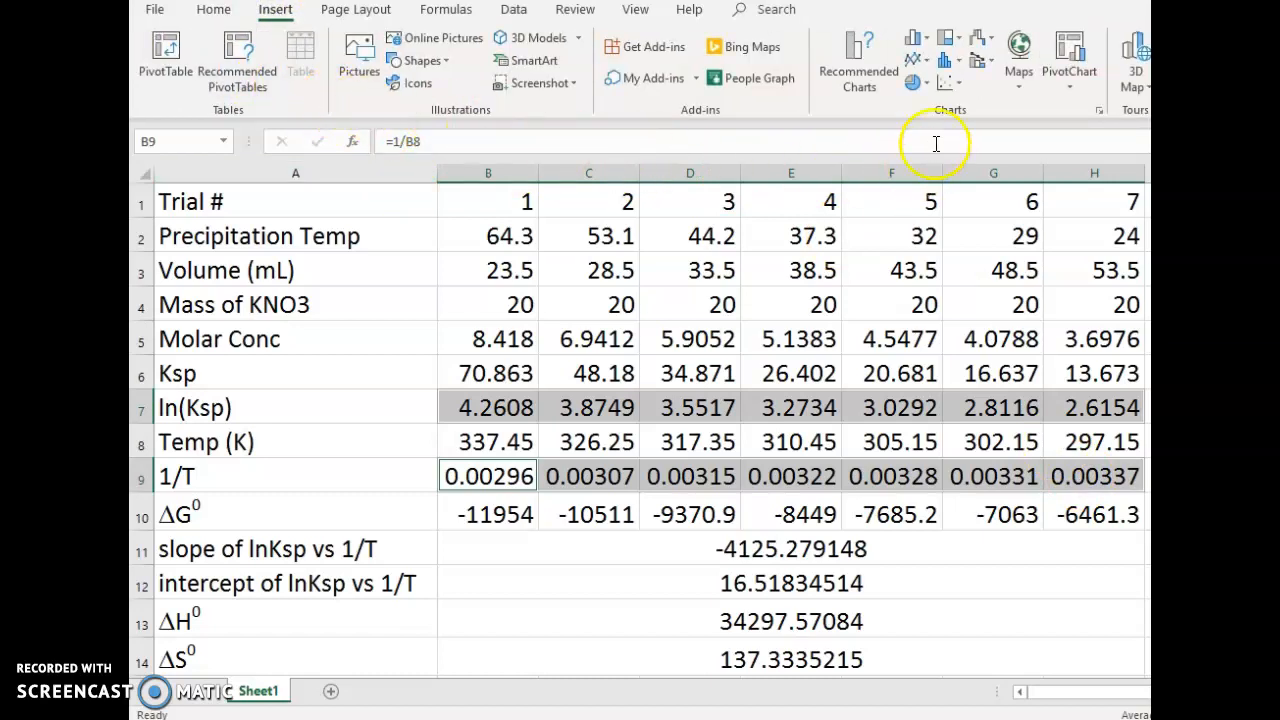
left_click(952, 87)
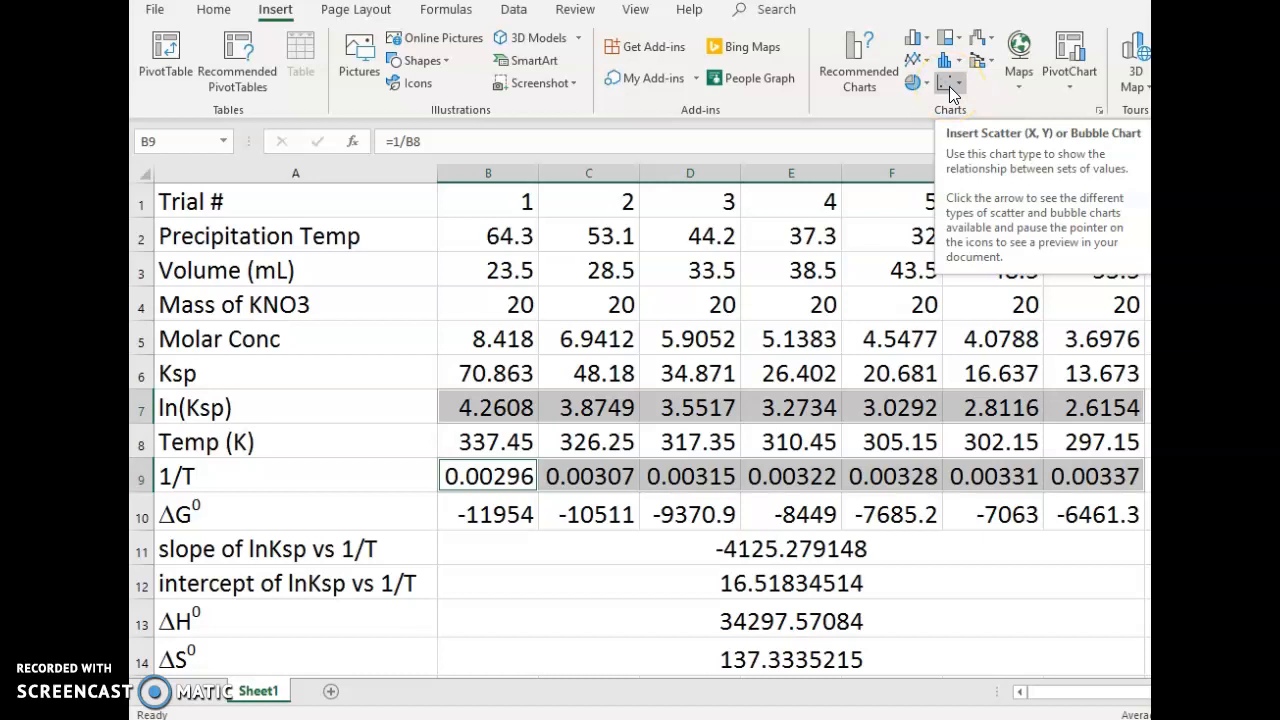
left_click(949, 86)
left_click(976, 168)
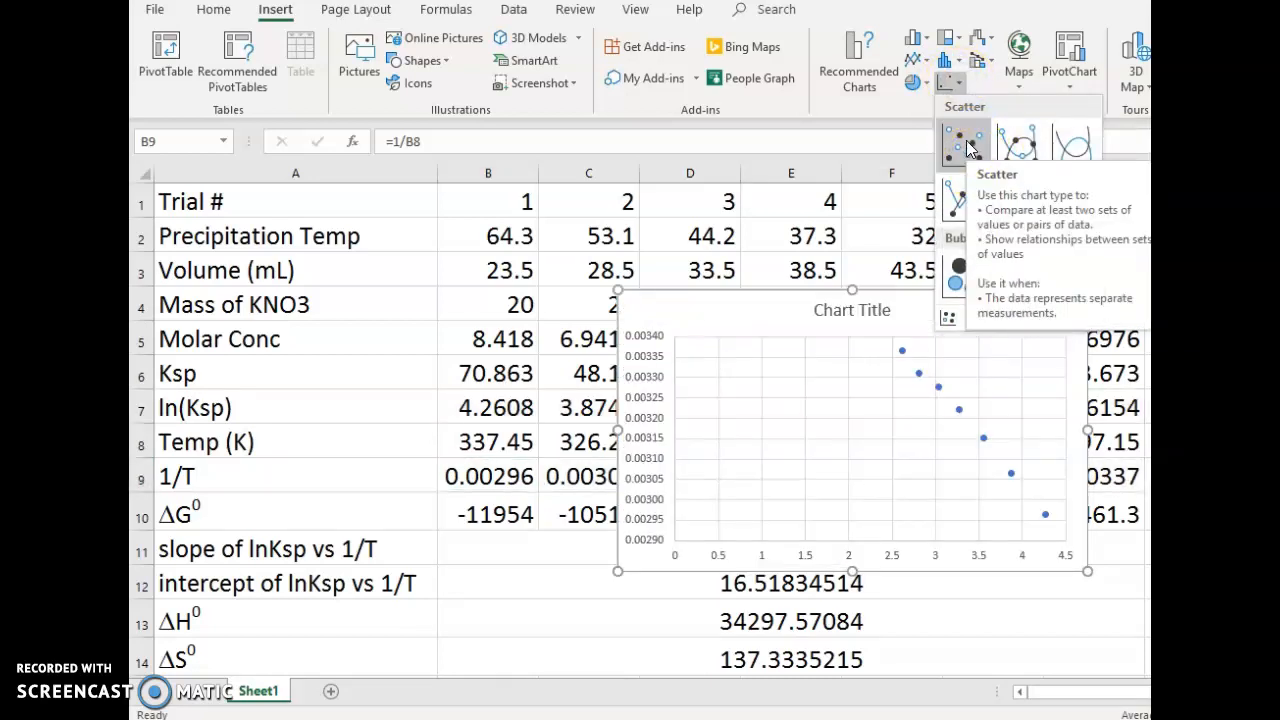
left_click(966, 147)
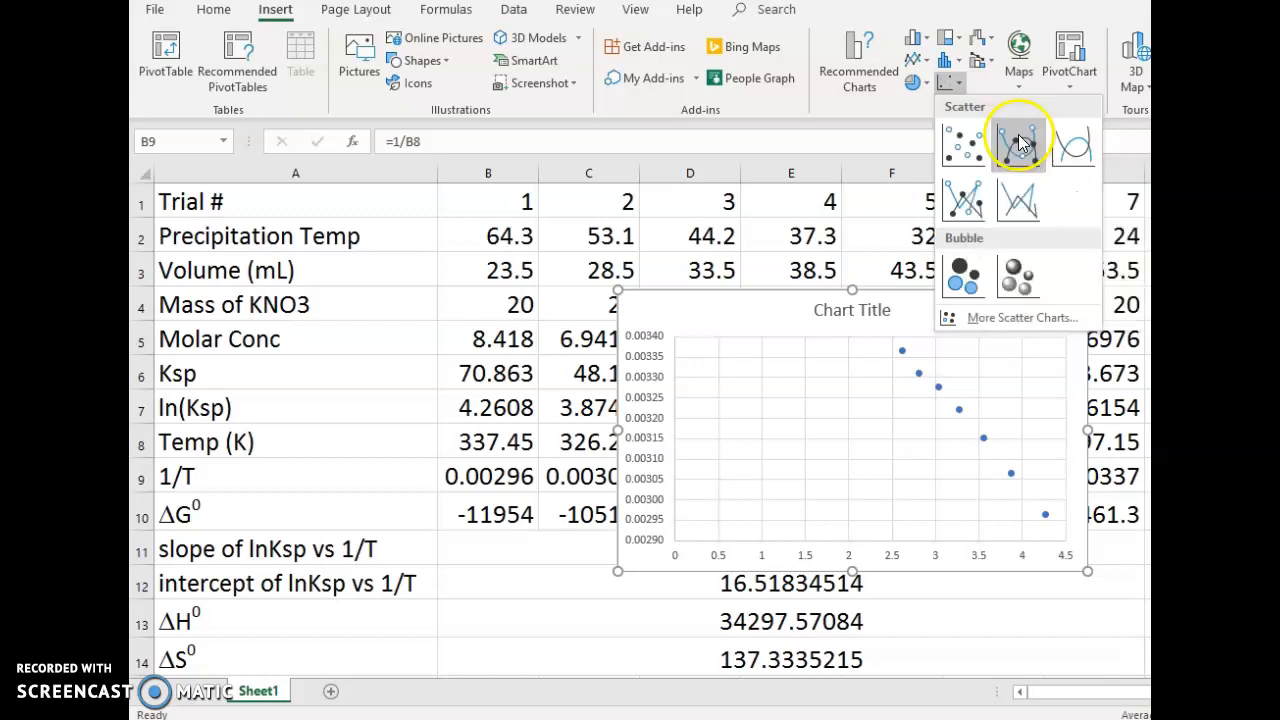
left_click(966, 147)
left_click(942, 303)
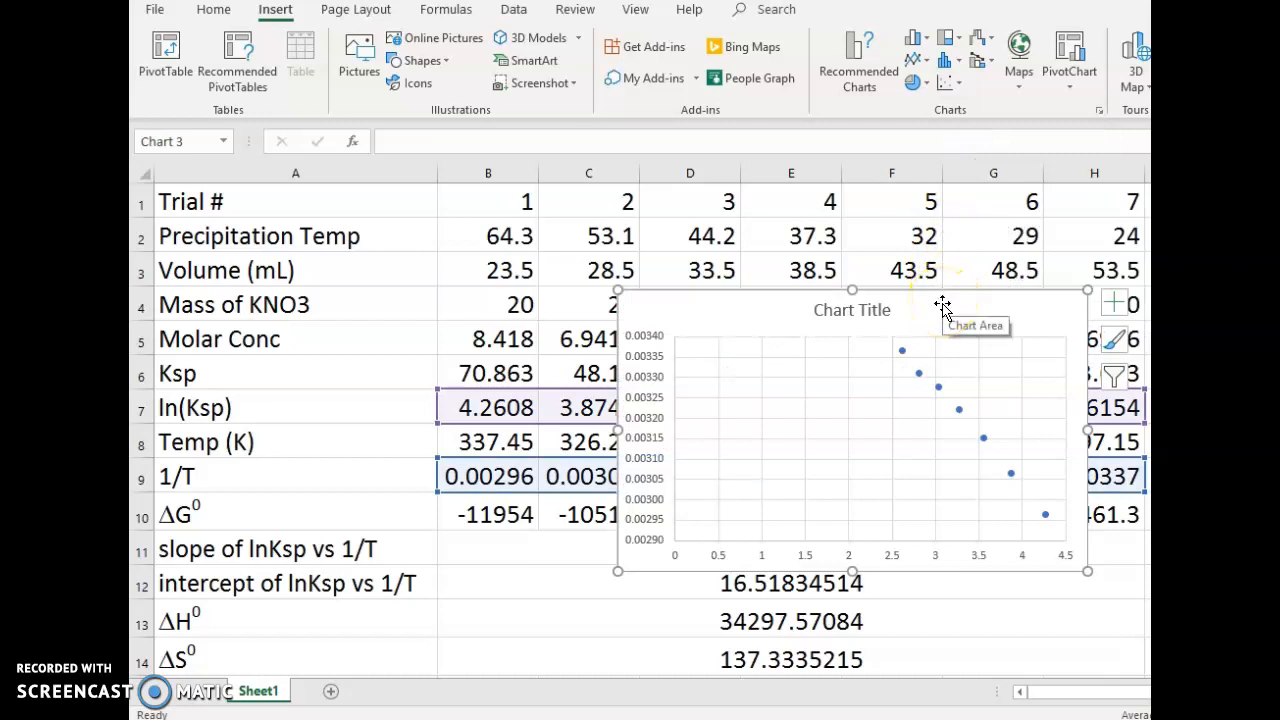
Open the data source settings of the new scatter chart
left_click(857, 437)
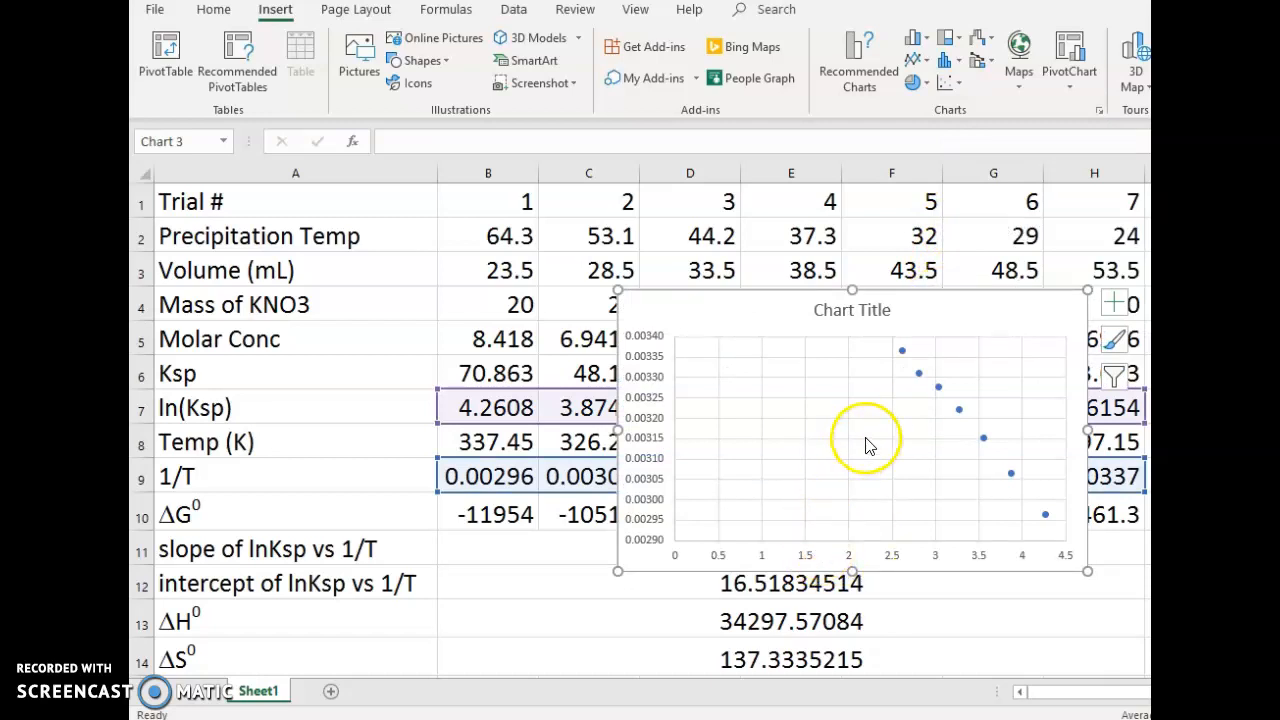
right_click(869, 433)
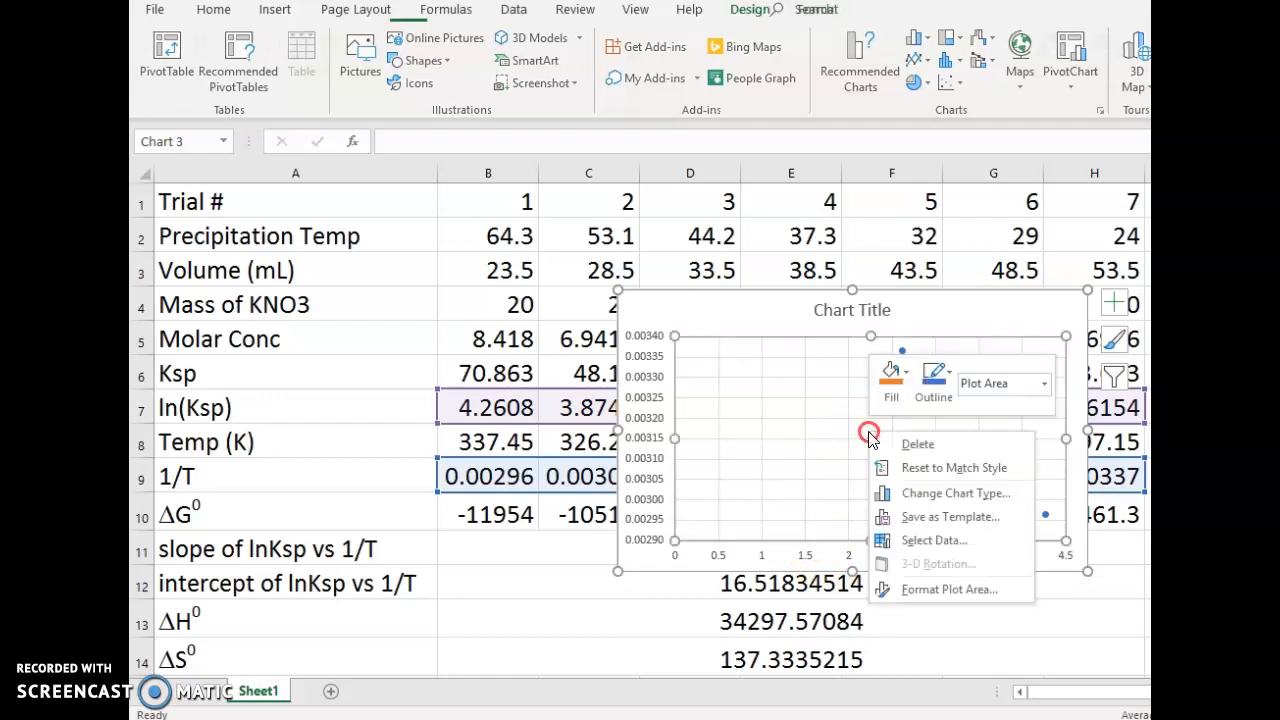
left_click(930, 542)
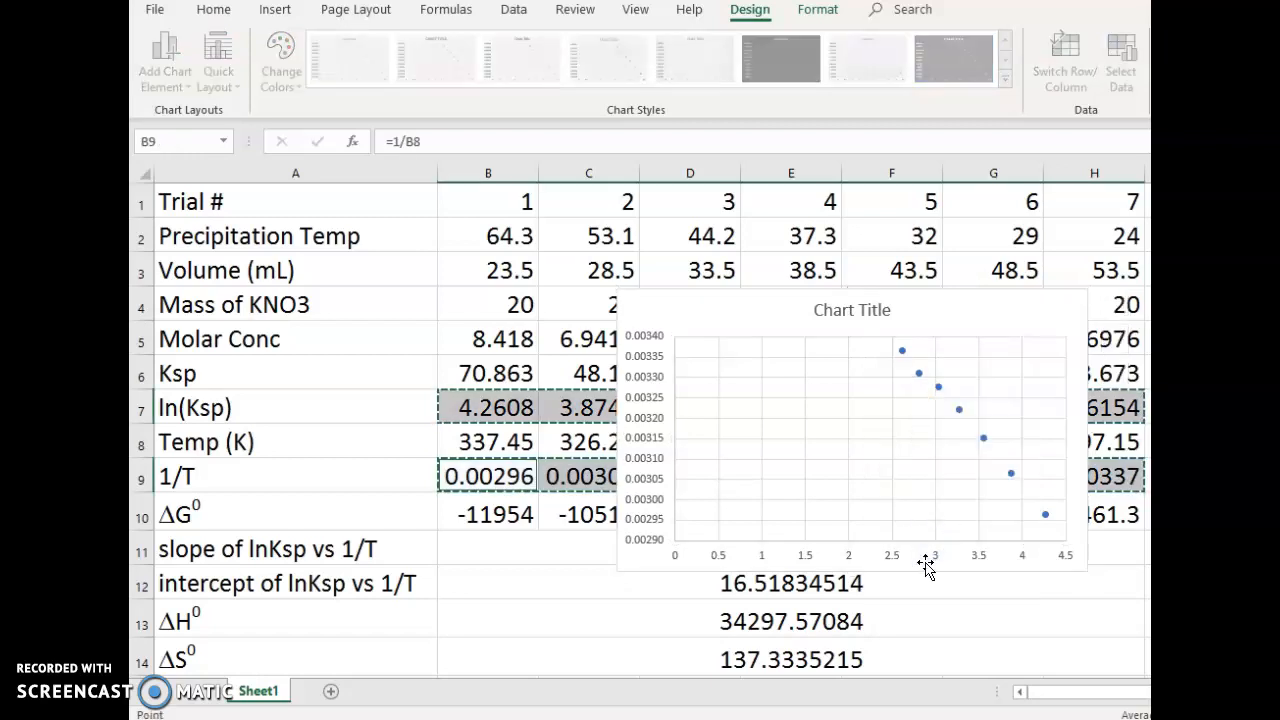
left_click(1150, 352)
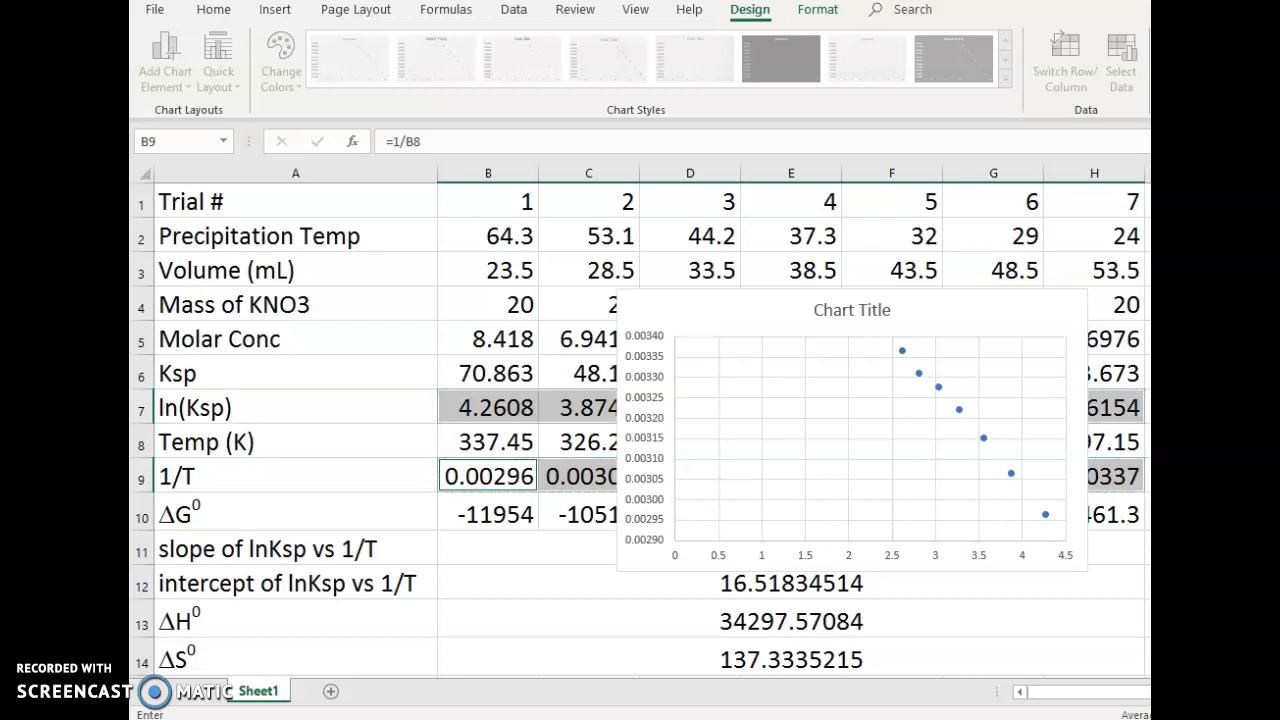
left_click_drag(1150, 178, 319, 268)
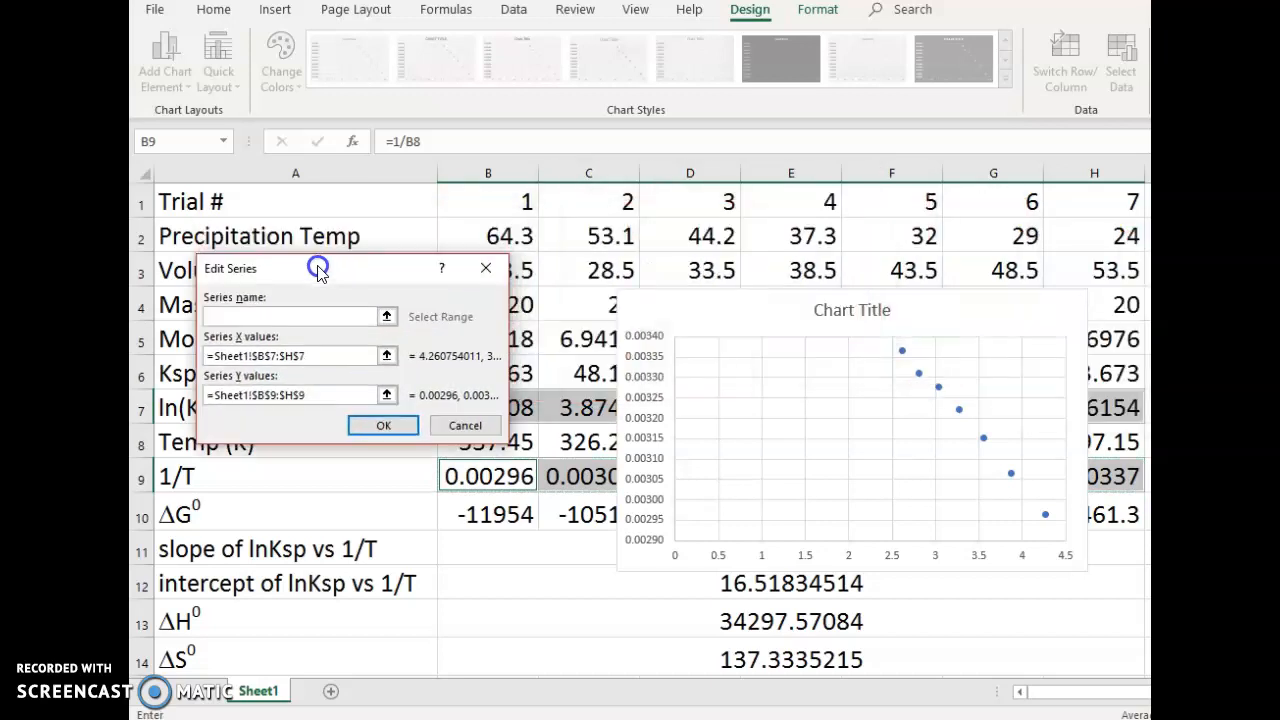
left_click(465, 426)
Edit Series1 of the scatter chart and set its X values to the 1/T range =Sheet1!$B$9:$H$9
left_click_drag(1150, 244, 467, 22)
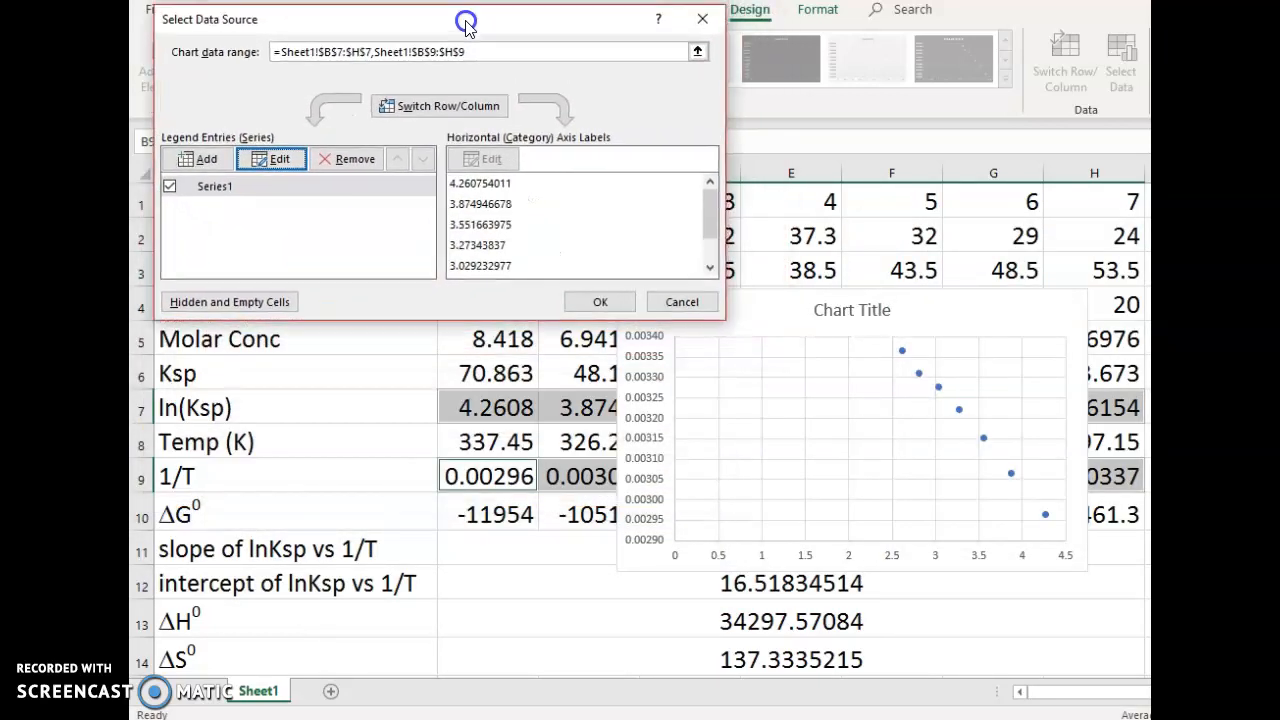
left_click(205, 188)
left_click(270, 159)
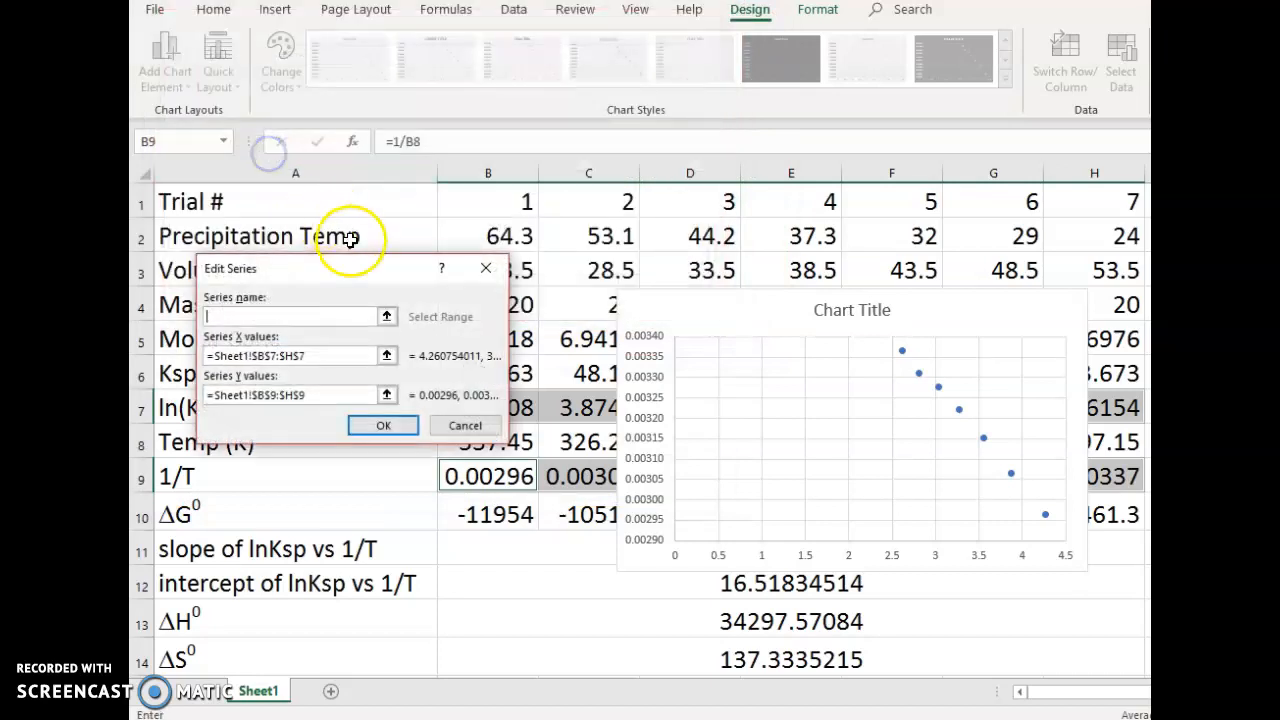
left_click(333, 264)
left_click_drag(333, 264, 313, 79)
left_click(308, 170)
left_click(273, 170)
left_click_drag(161, 185, 189, 164)
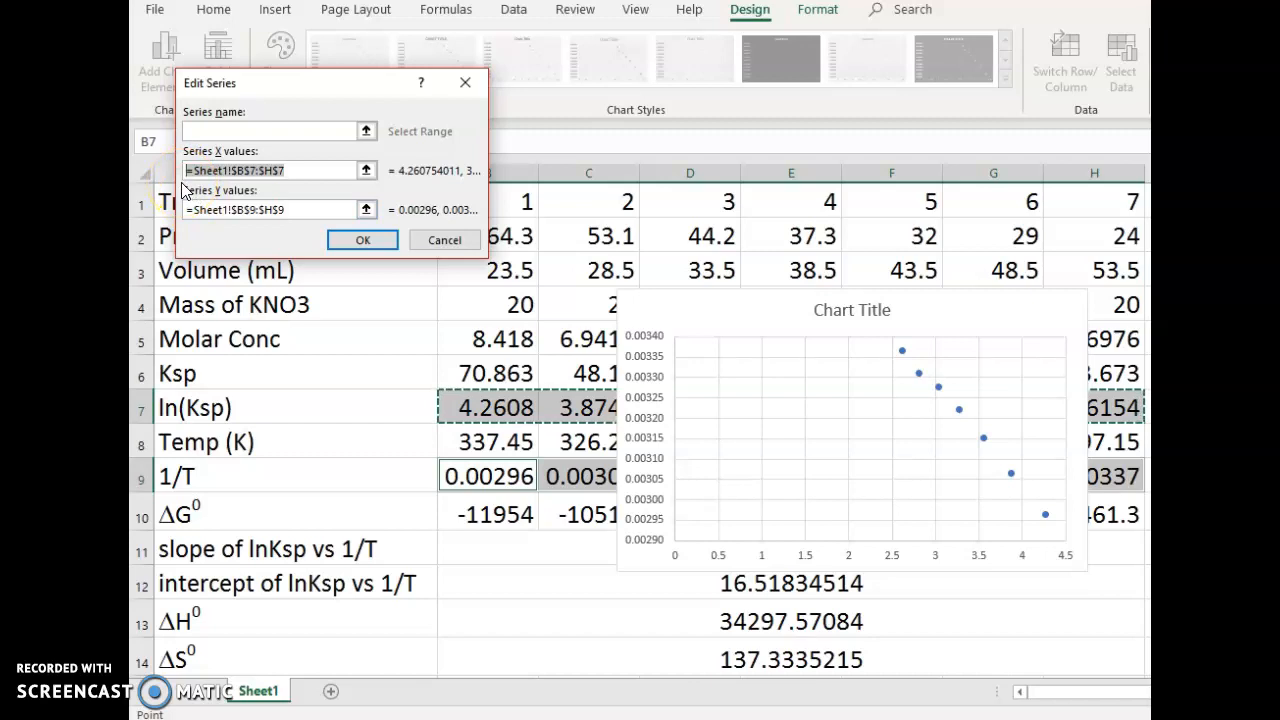
key("BackSpace")
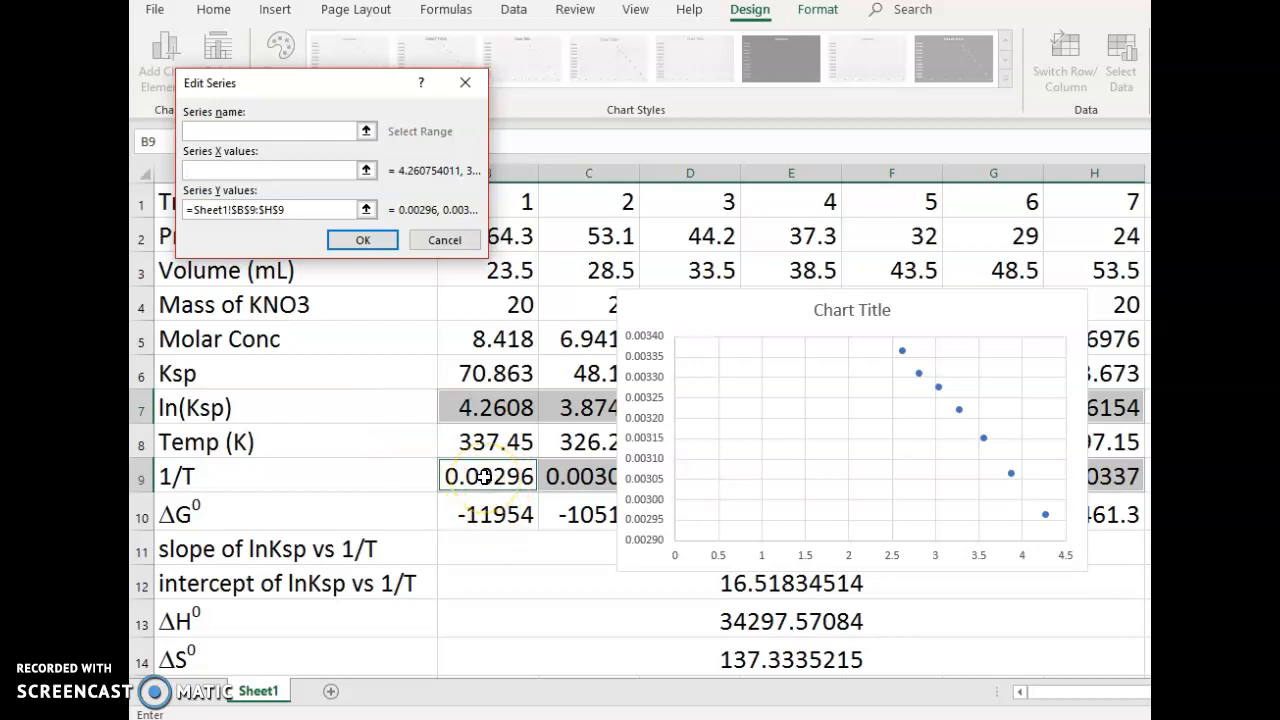
left_click_drag(484, 476, 1107, 474)
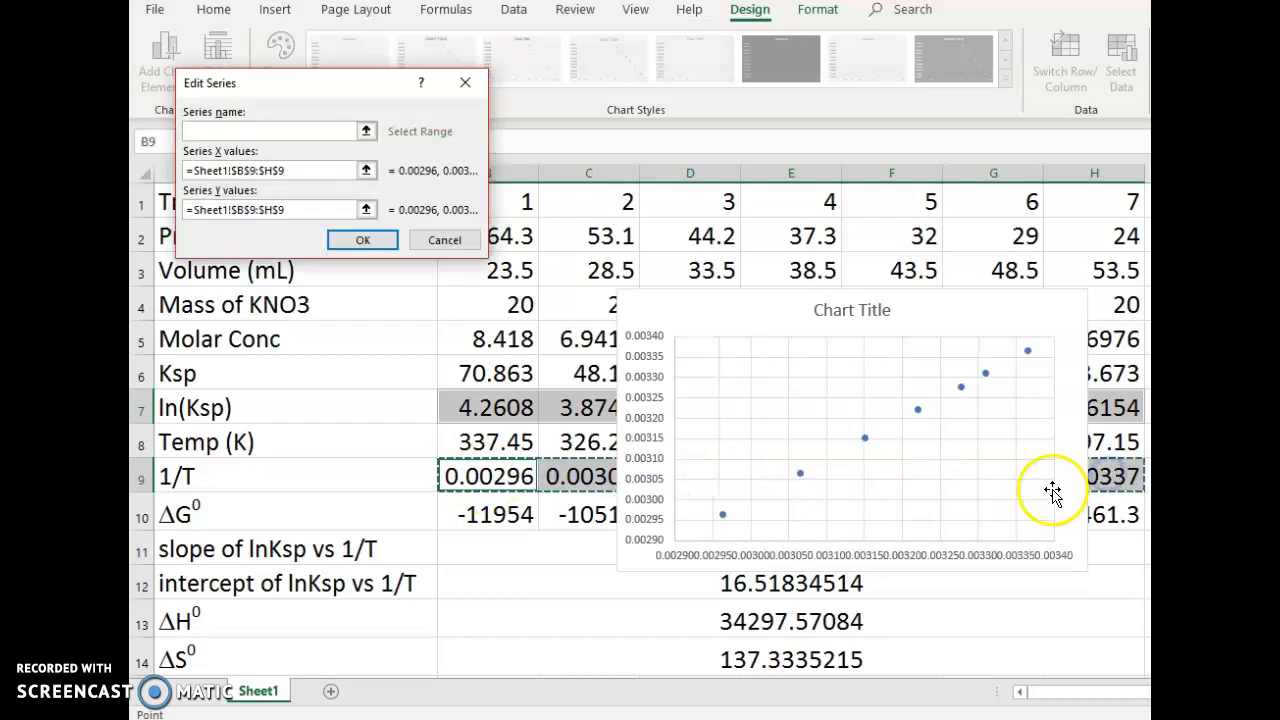
Set the series Y values to the ln(Ksp) range =Sheet1!$B$7:$H$7
left_click(297, 210)
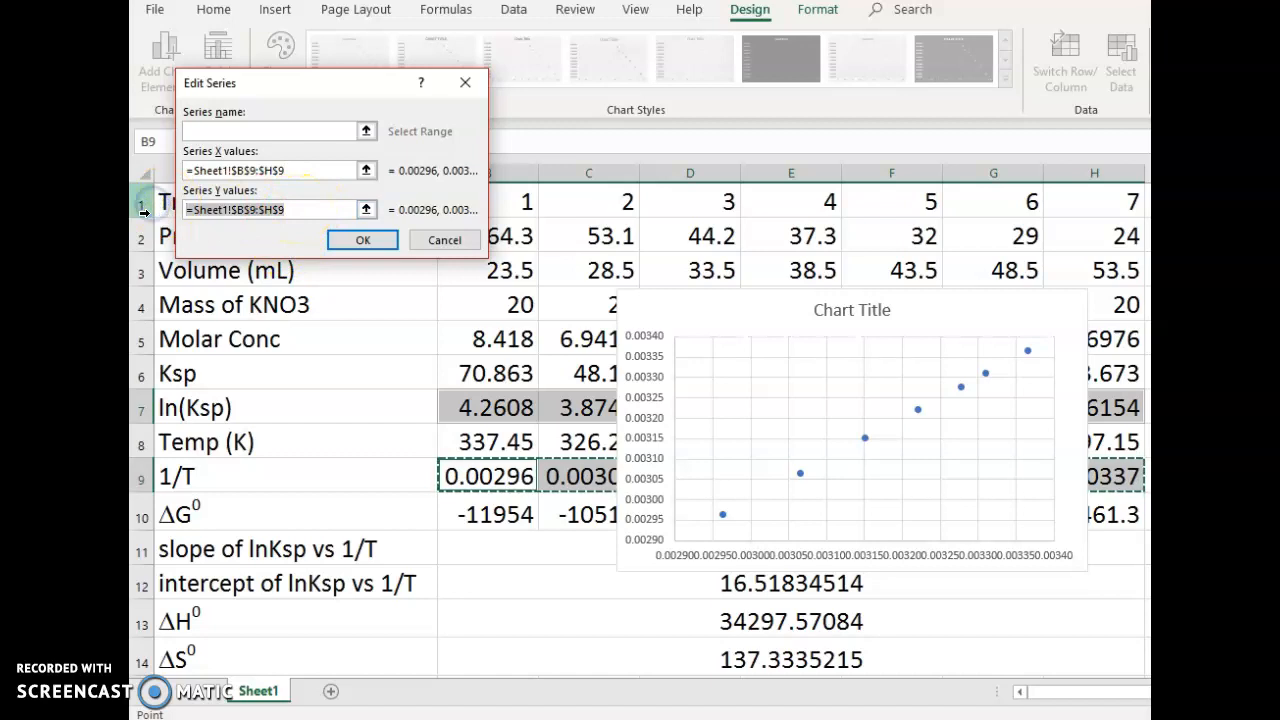
key("BackSpace")
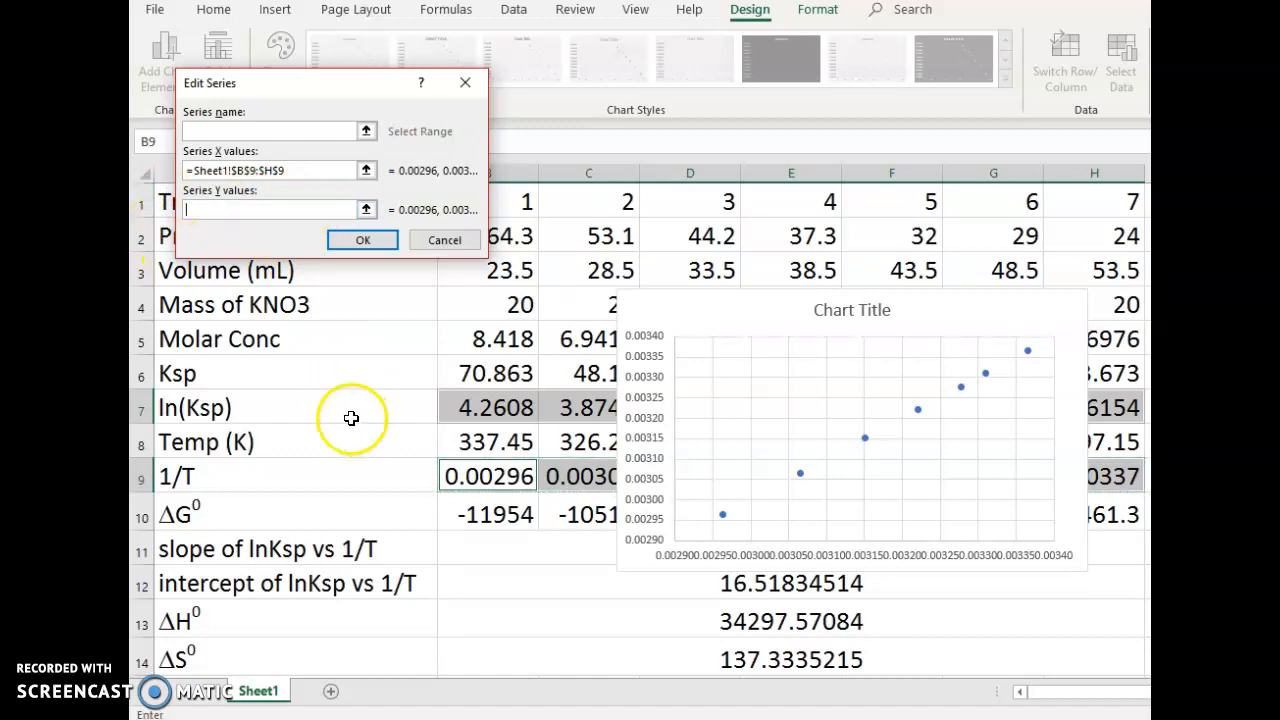
left_click_drag(460, 410, 1116, 410)
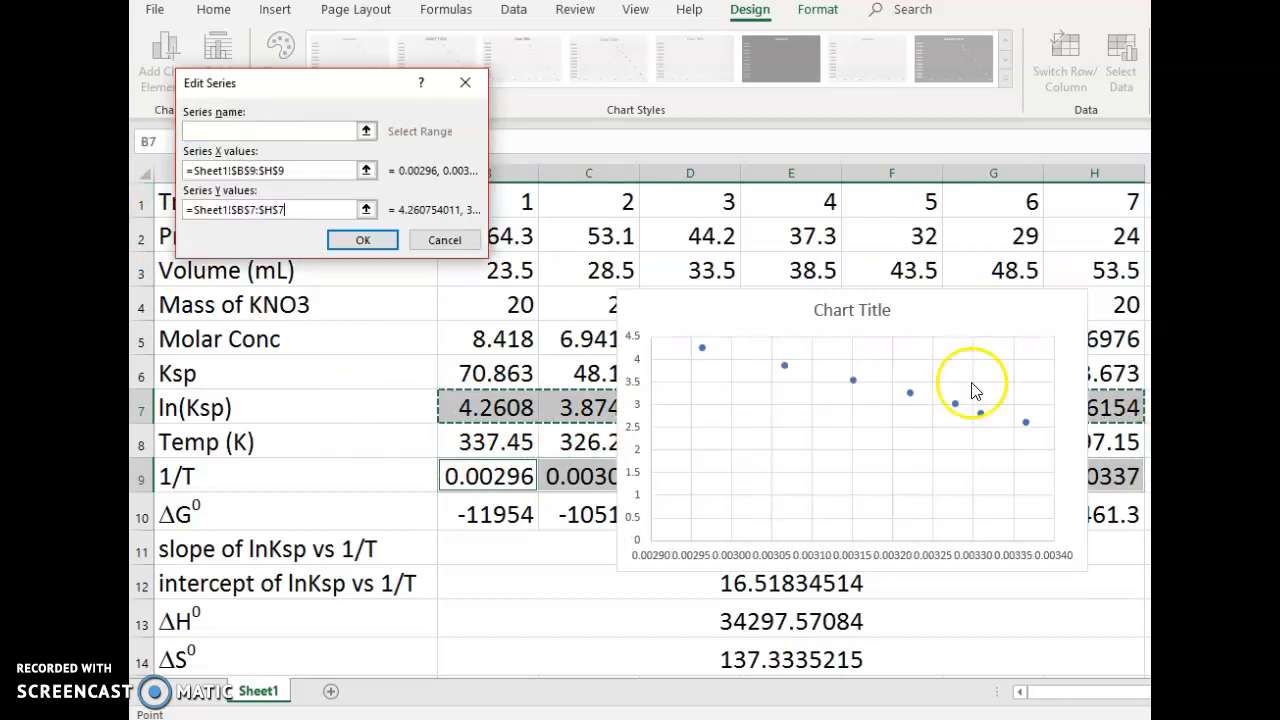
Apply the edited series data and move the scatter chart over columns A to E, between rows 2 and 10
left_click(362, 242)
left_click(597, 303)
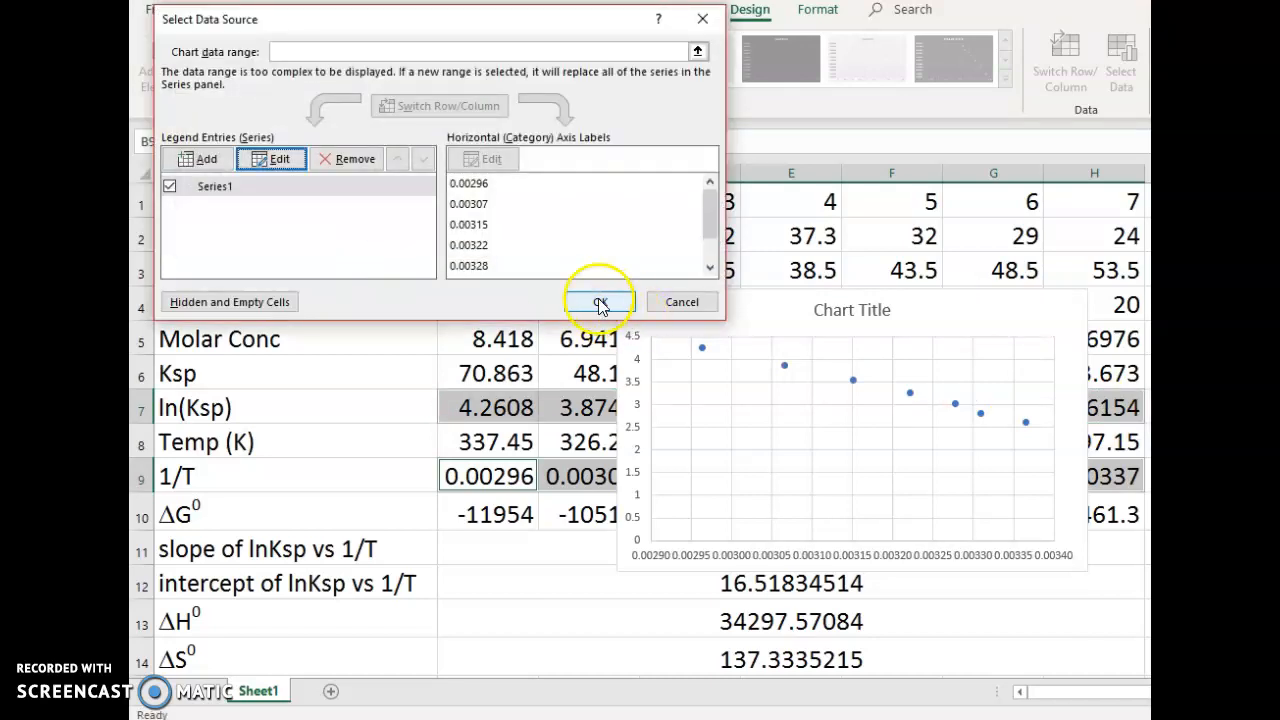
left_click_drag(694, 298, 393, 264)
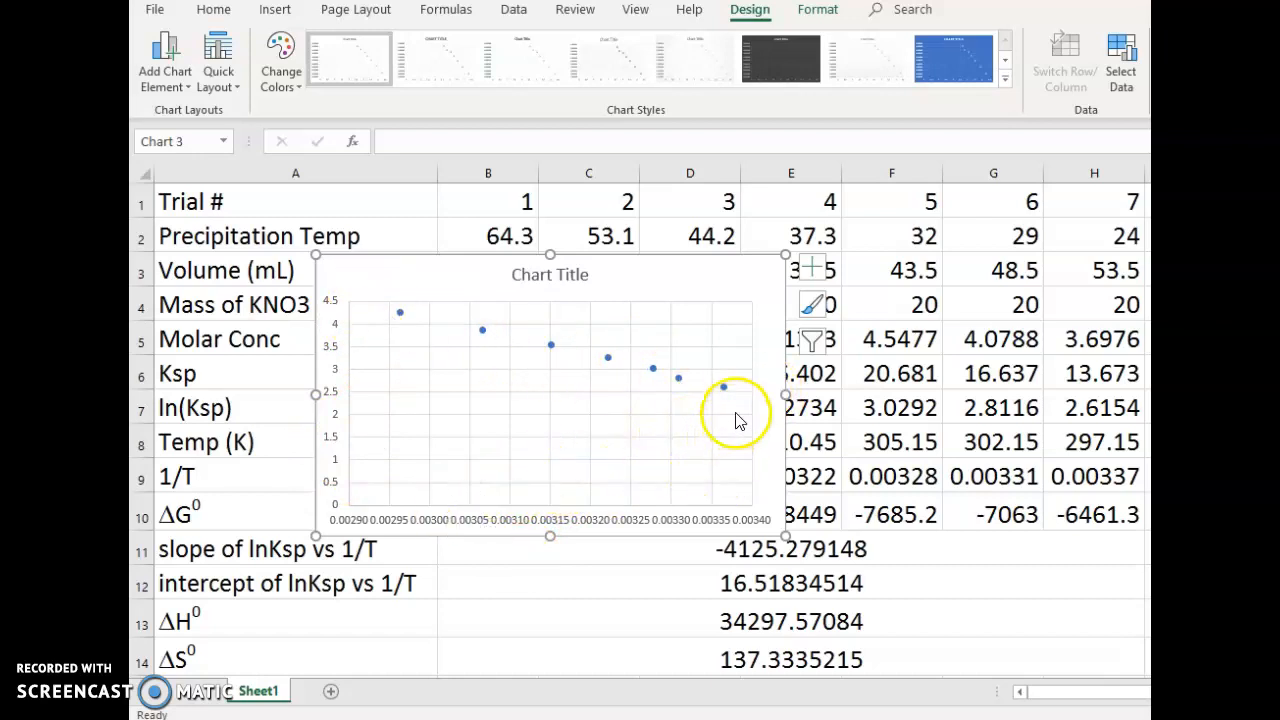
Set the minimum of the chart's vertical ln(Ksp) axis to 2.5
left_click(336, 416)
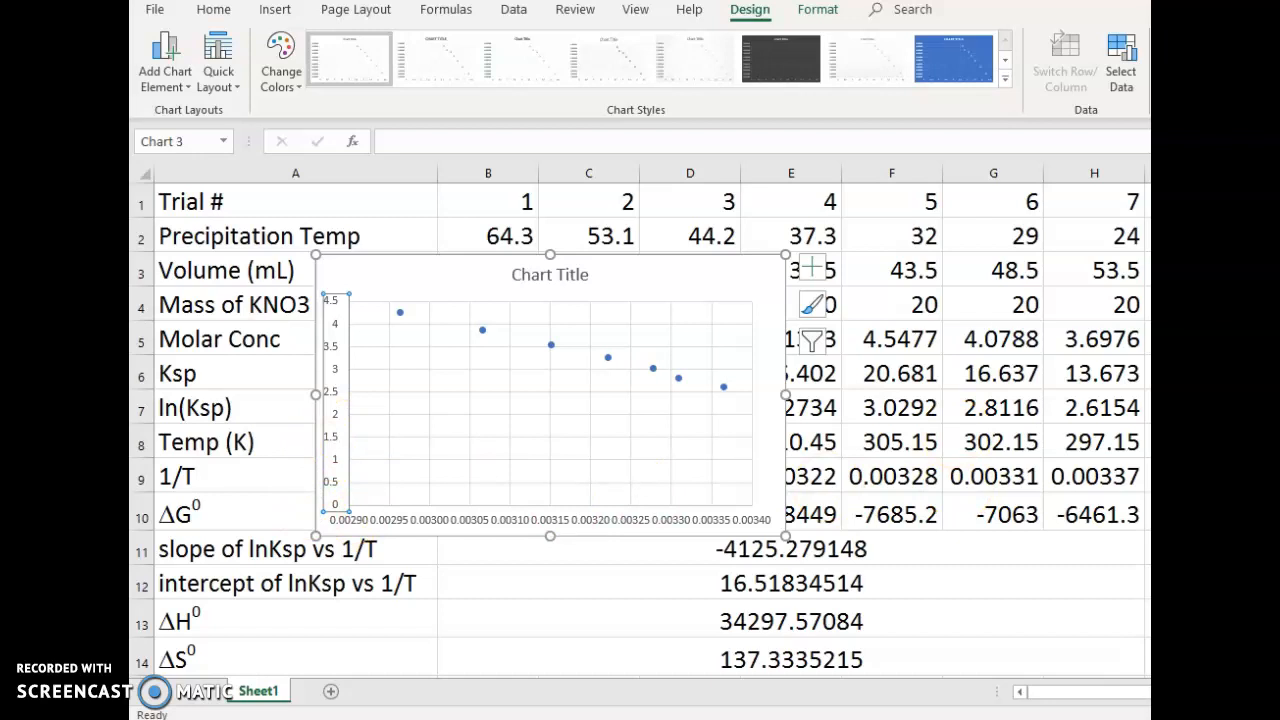
key("Return")
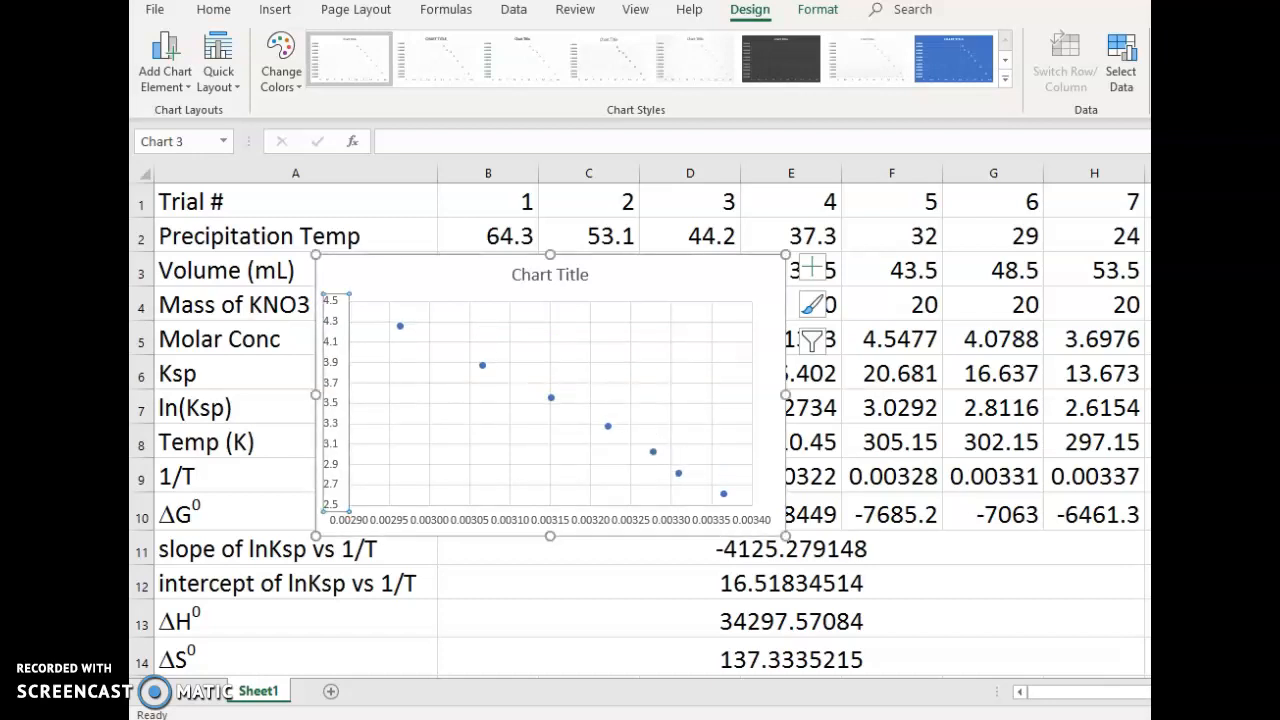
left_click(440, 436)
Add a linear trendline to the ln(Ksp) versus 1/T data points
left_click(551, 398)
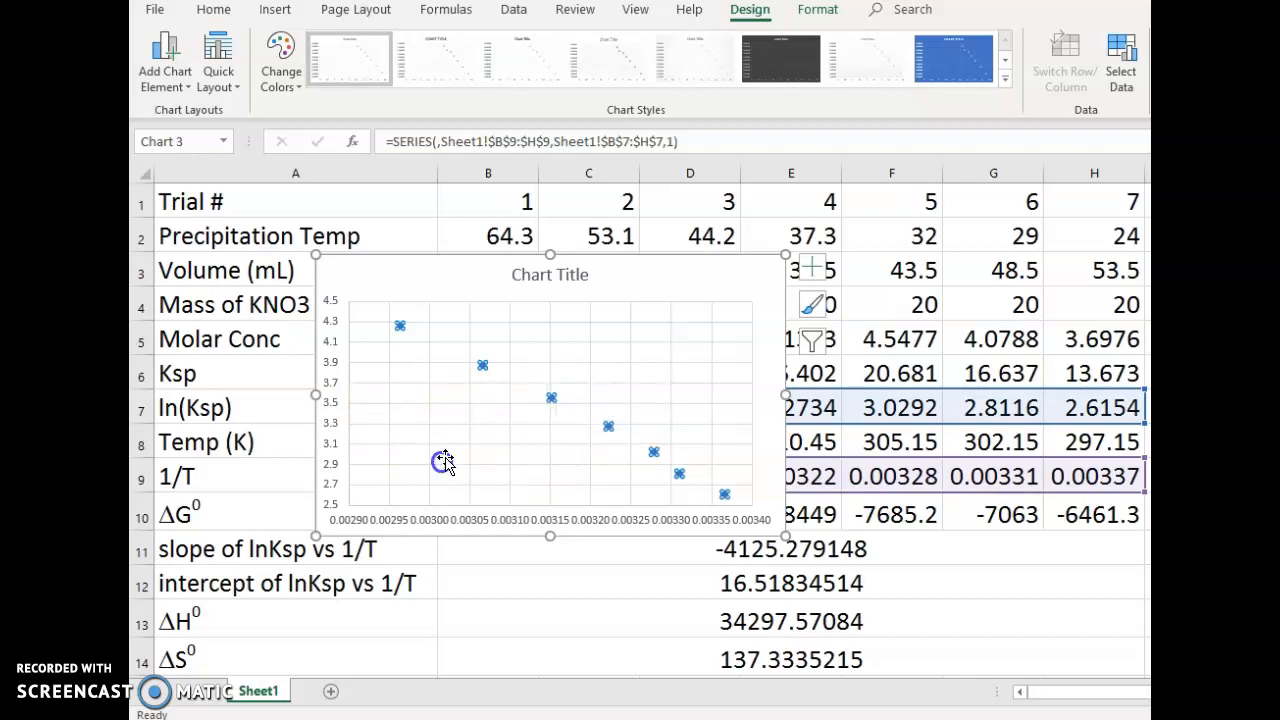
right_click(552, 398)
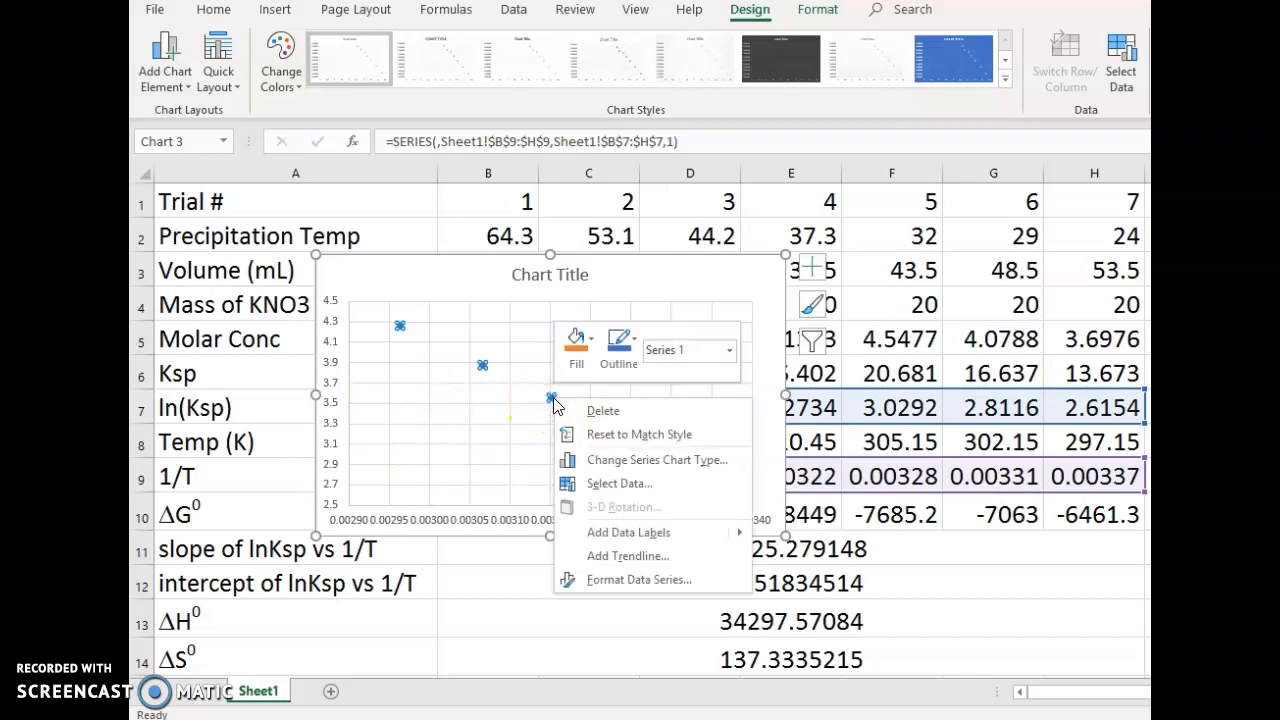
left_click(630, 567)
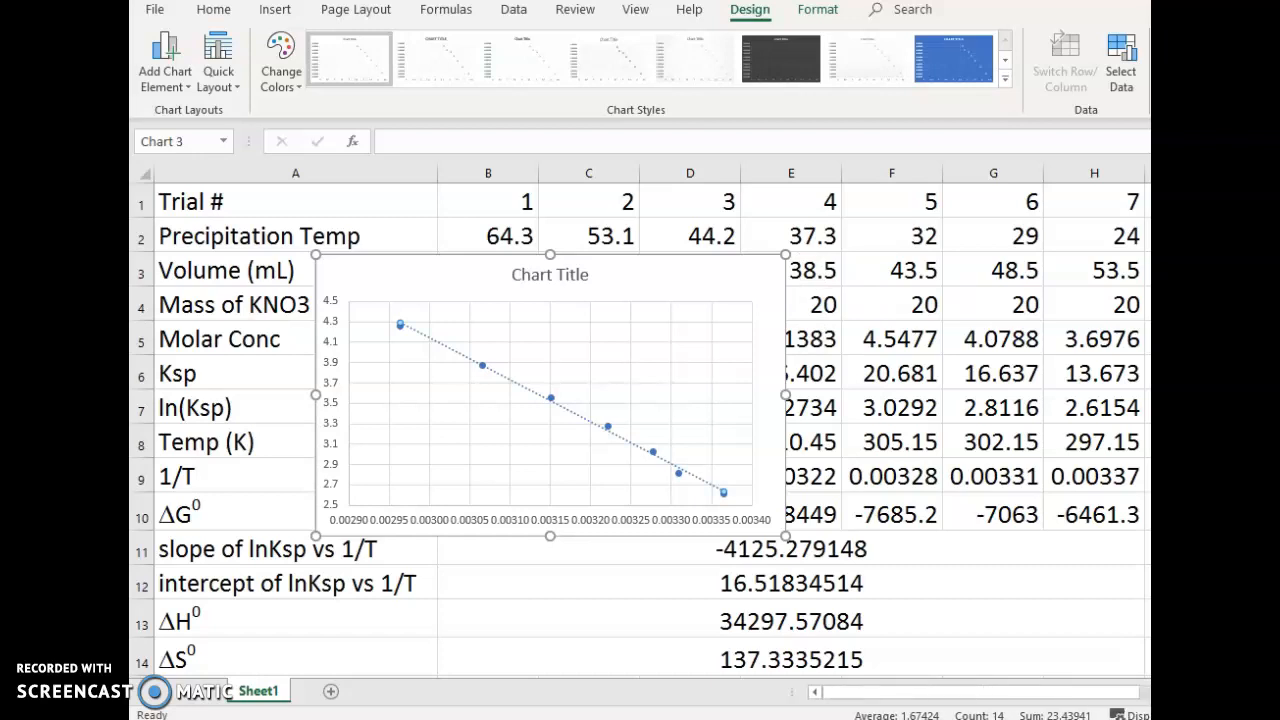
Display the trendline equation on the chart and place its label in the empty area below the line
left_click_drag(1279, 520, 1140, 521)
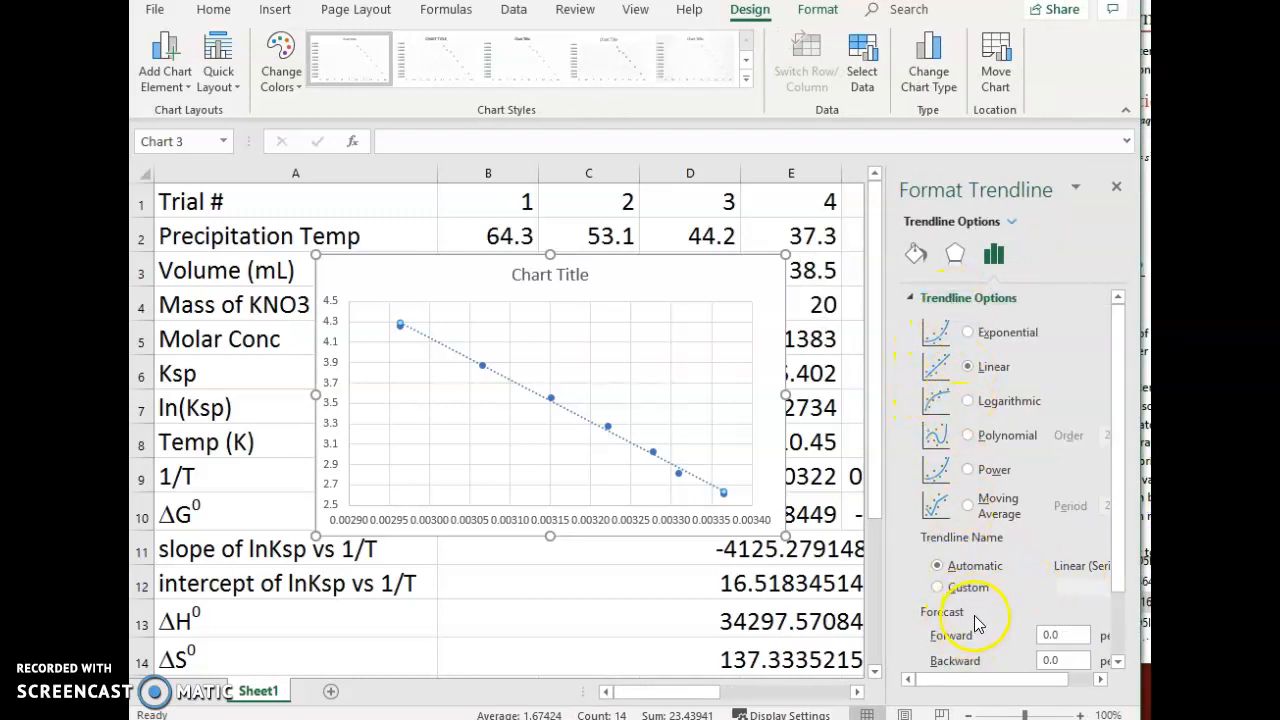
scroll(977, 622, "down", 1)
scroll(977, 622, "up", 1)
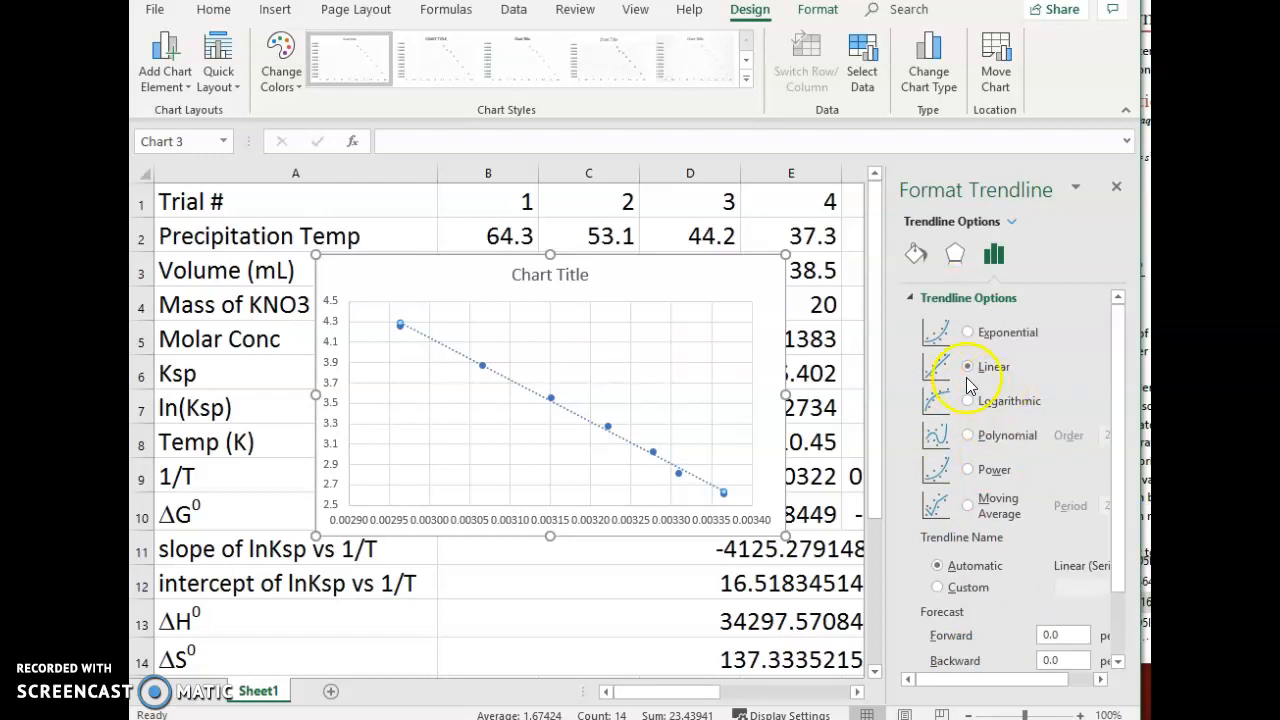
scroll(1036, 582, "down", 2)
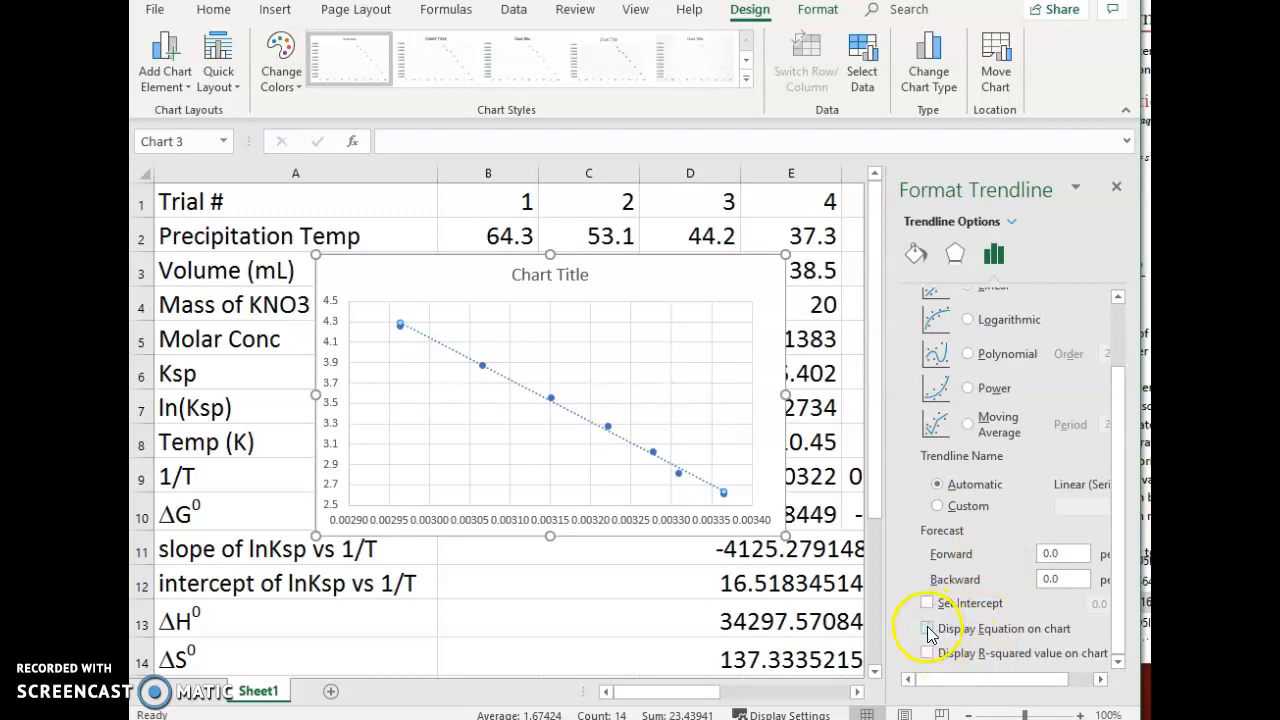
left_click(928, 629)
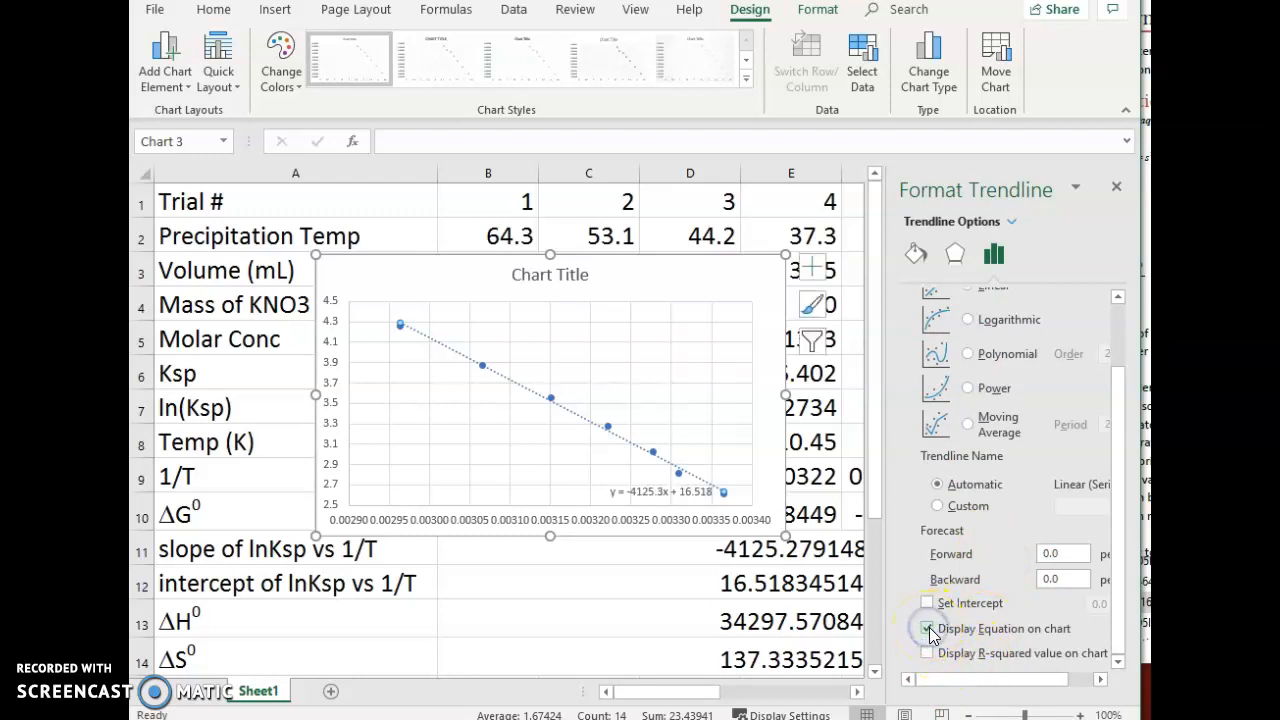
left_click_drag(696, 490, 509, 435)
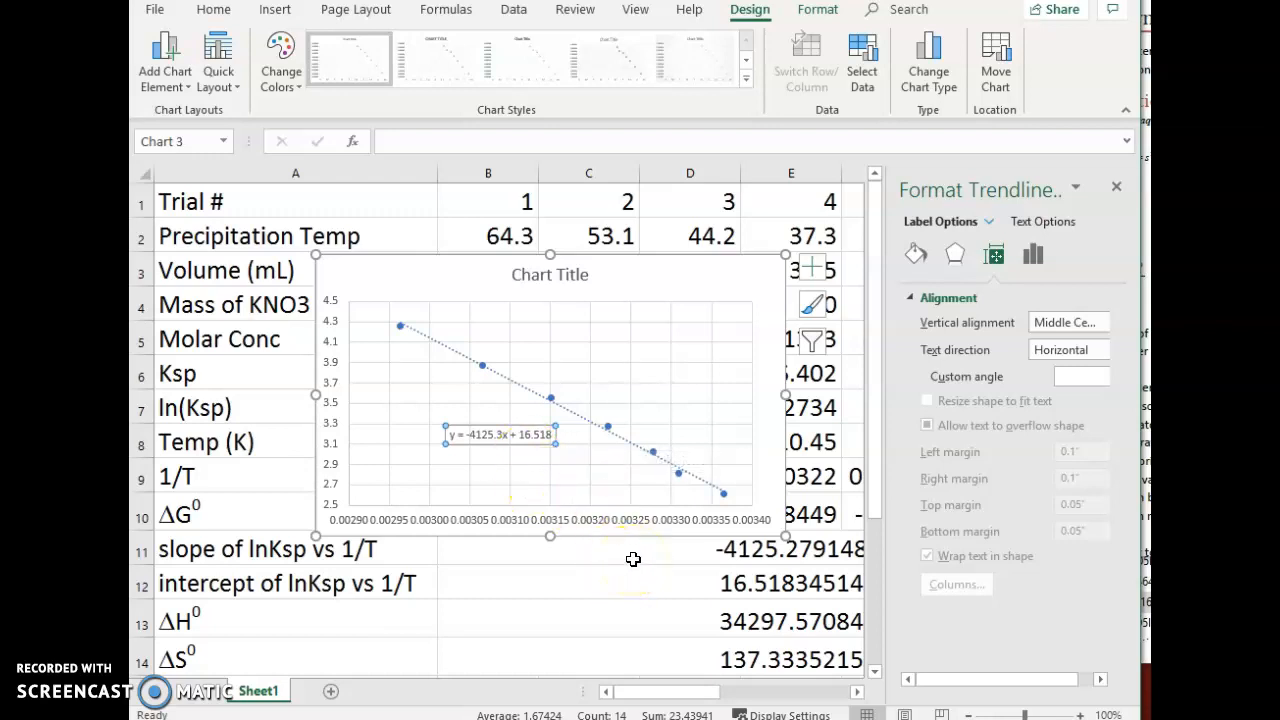
Close the trendline formatting settings and move the chart over columns C to H, above the ΔG⁰ row
left_click(505, 460)
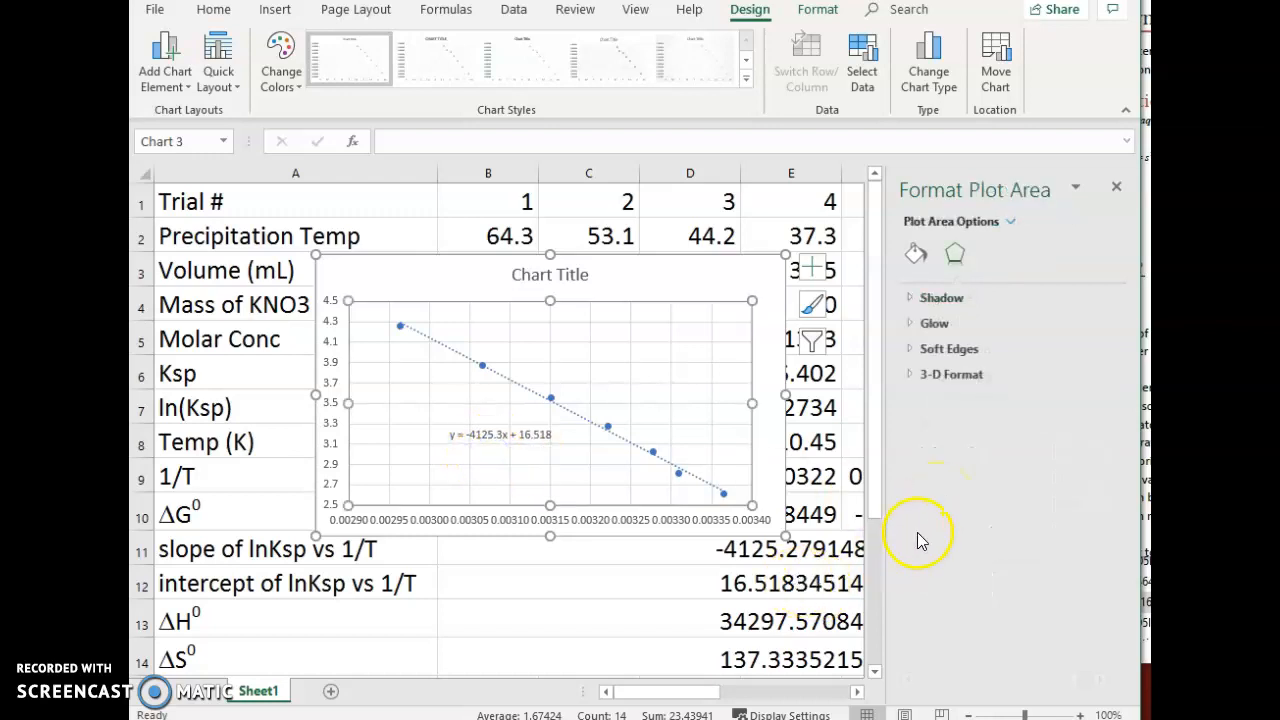
left_click(1117, 192)
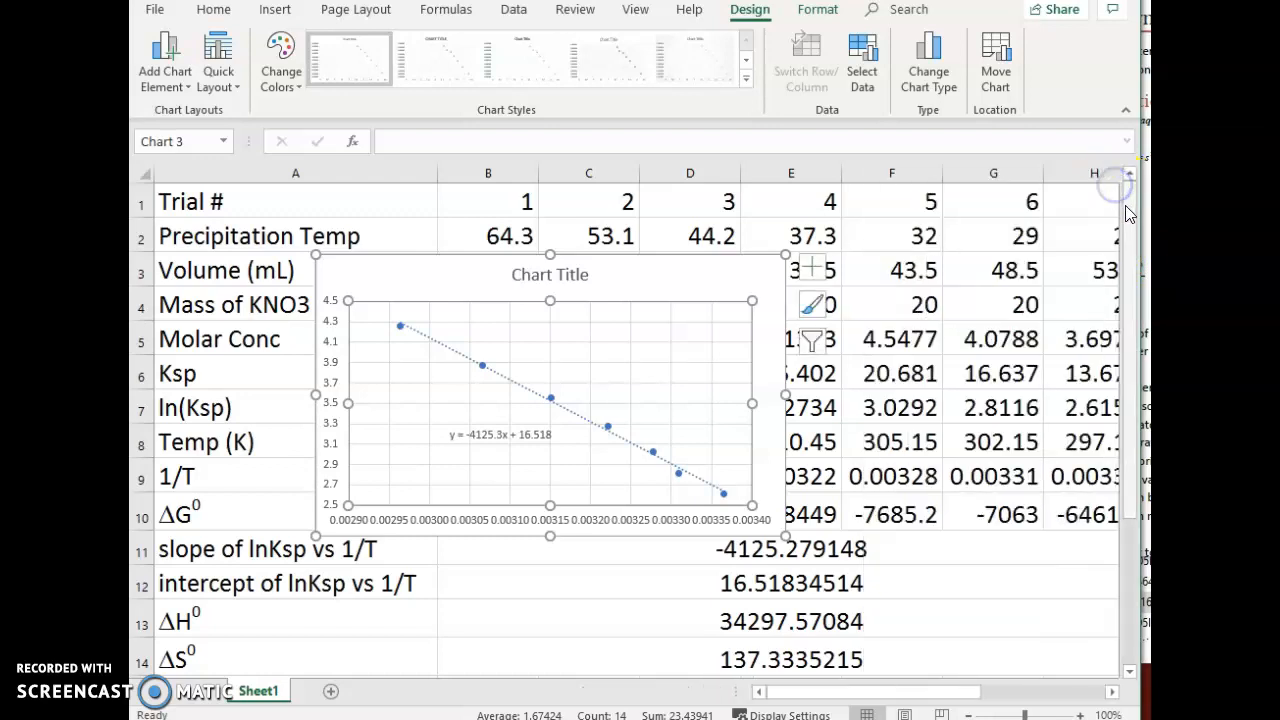
left_click_drag(1141, 437, 1152, 437)
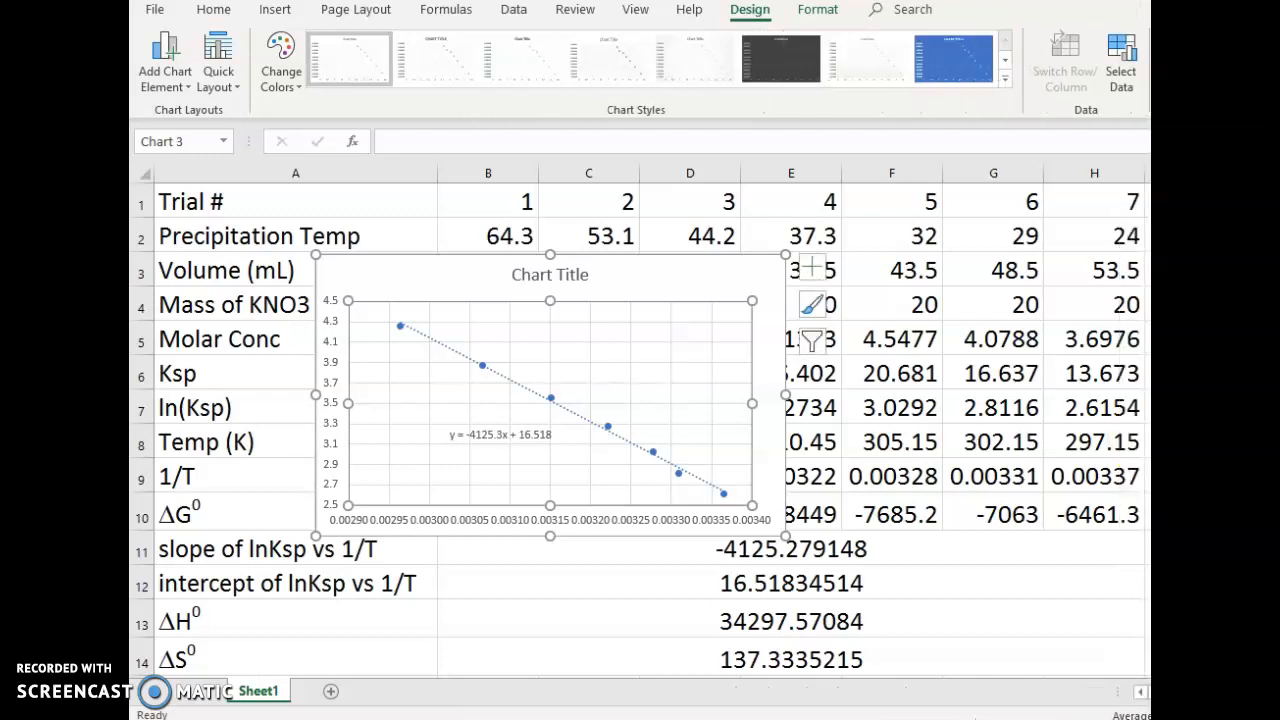
mouse_move(656, 265)
left_mouse_down()
mouse_move(829, 220)
mouse_move(957, 206)
mouse_move(940, 217)
left_mouse_up()
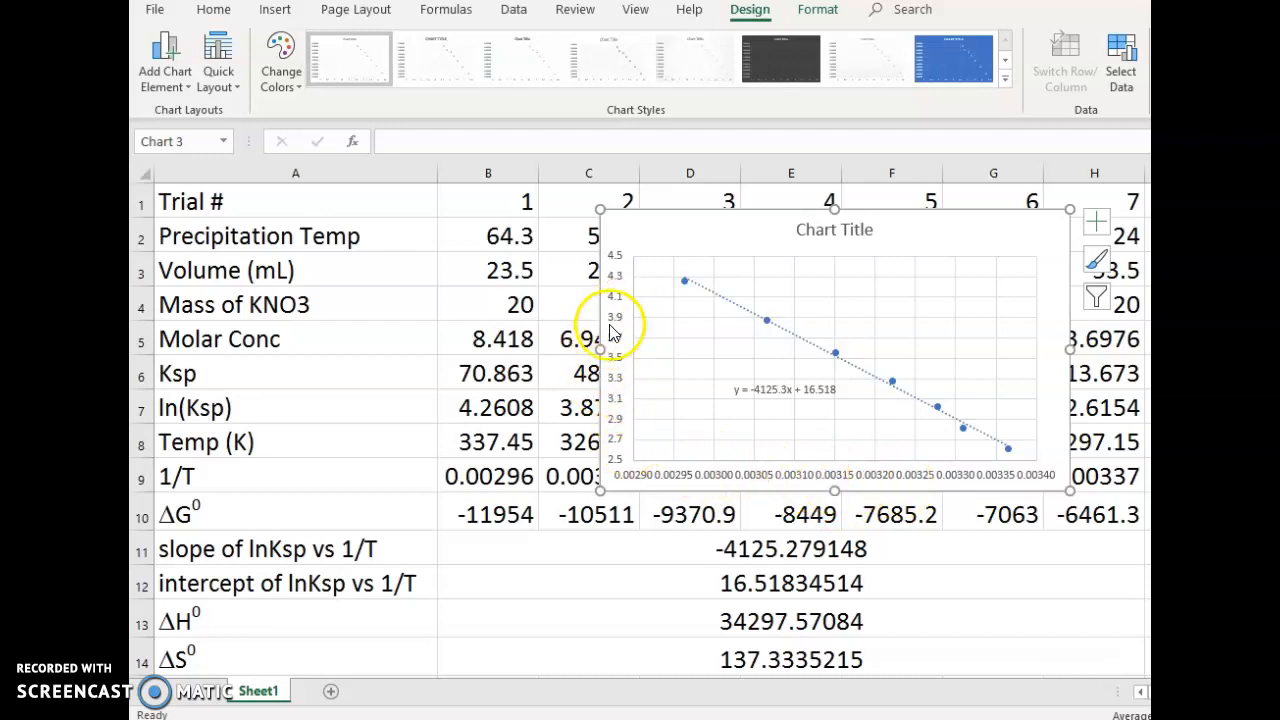
Delete the horizontal and vertical gridlines from the scatter chart
left_click(765, 419)
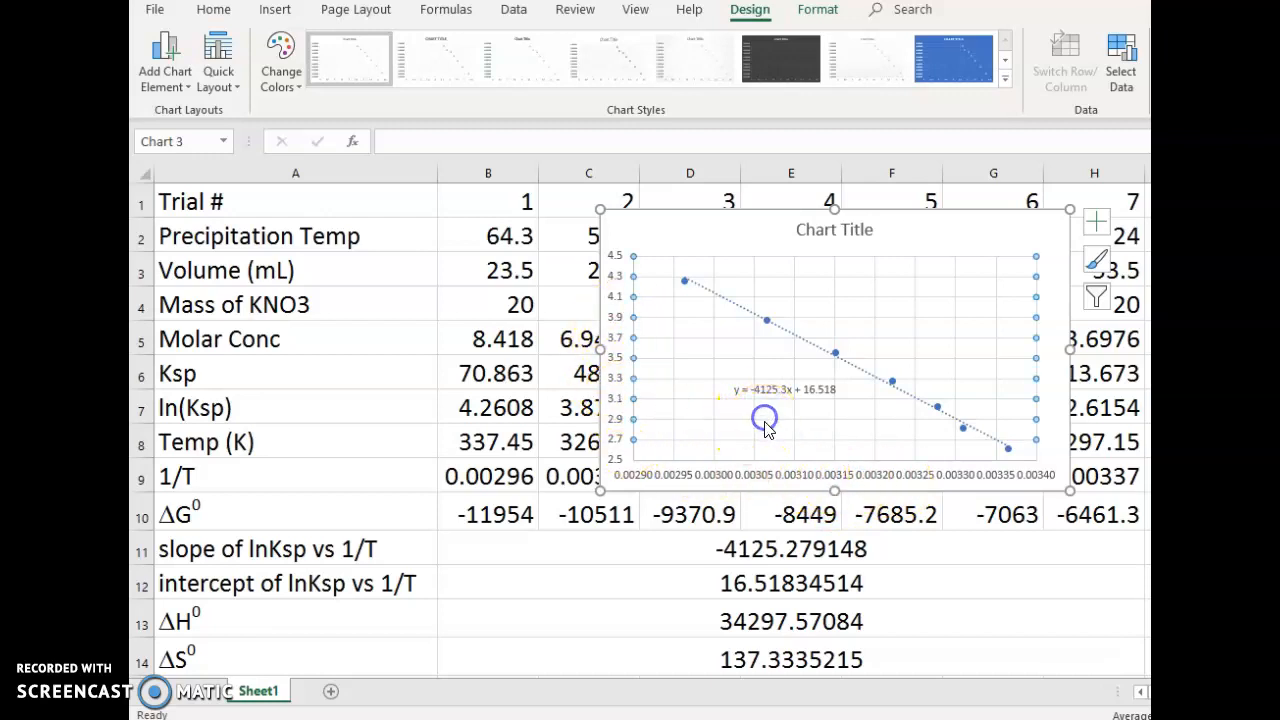
key("Delete")
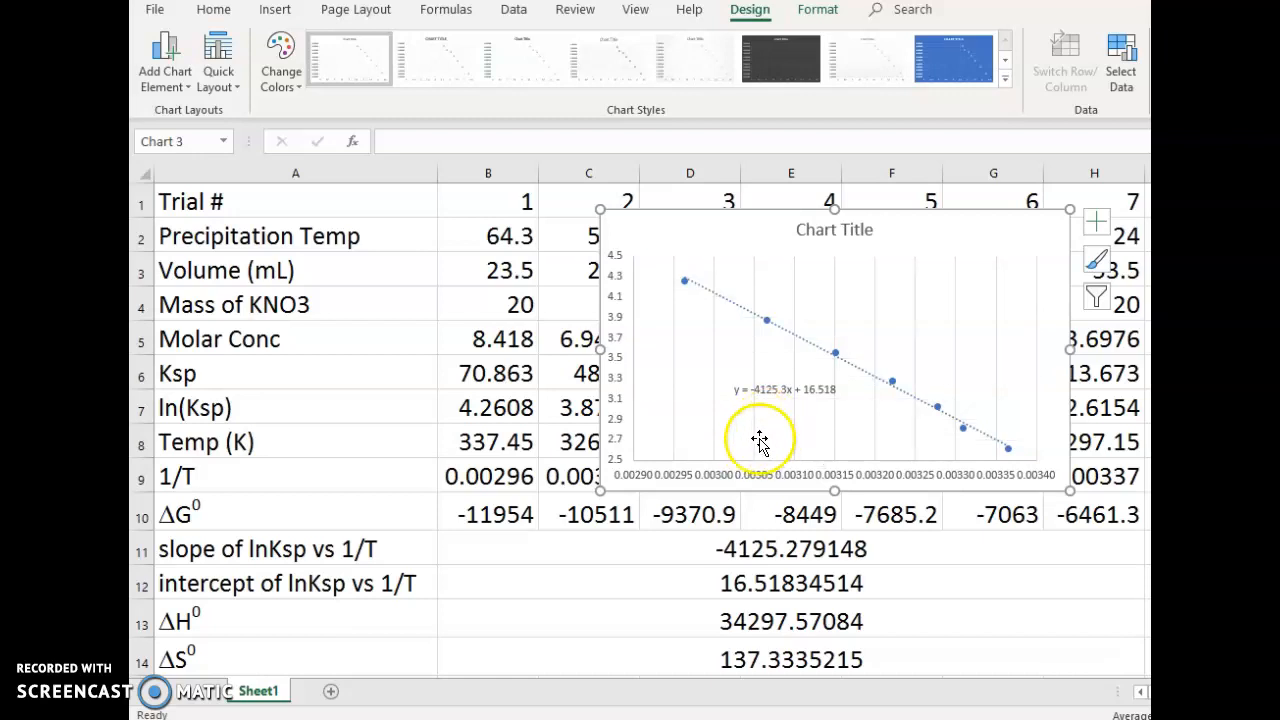
left_click(756, 457)
key("Delete")
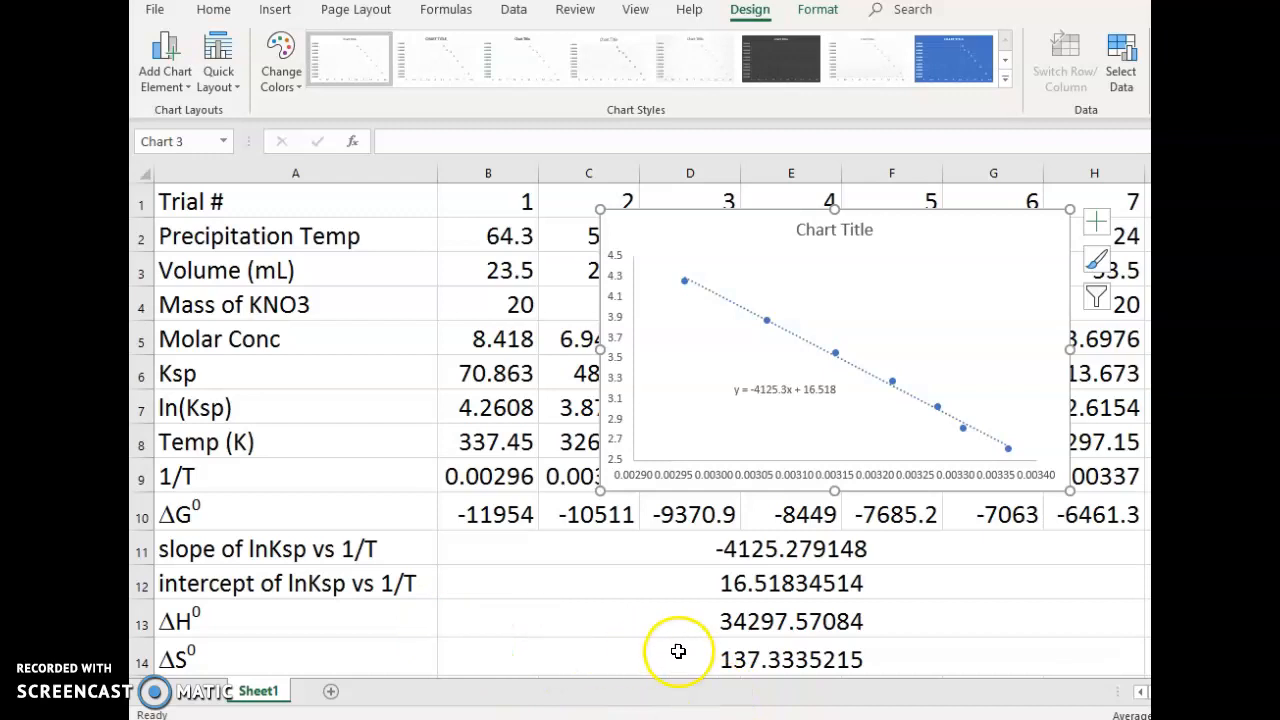
Examine the formulas behind the ΔH⁰ and ΔS⁰ values in B13 and B14
left_click(736, 620)
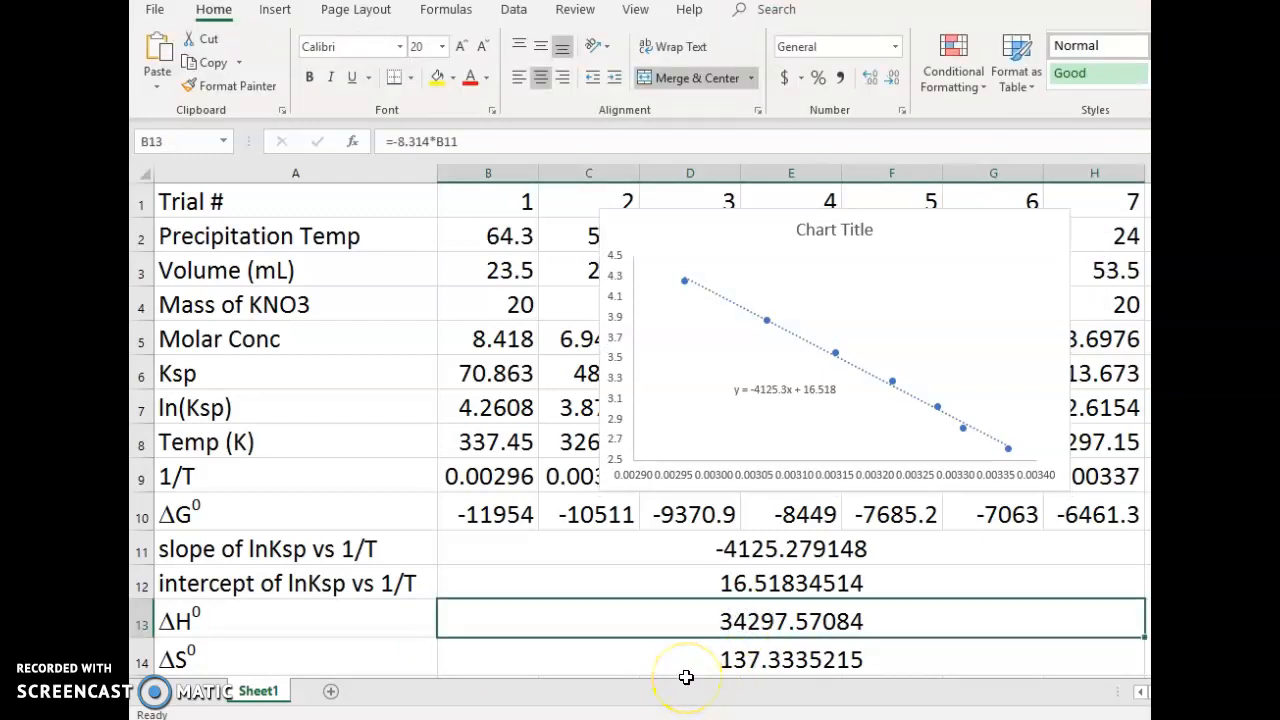
left_click(785, 662)
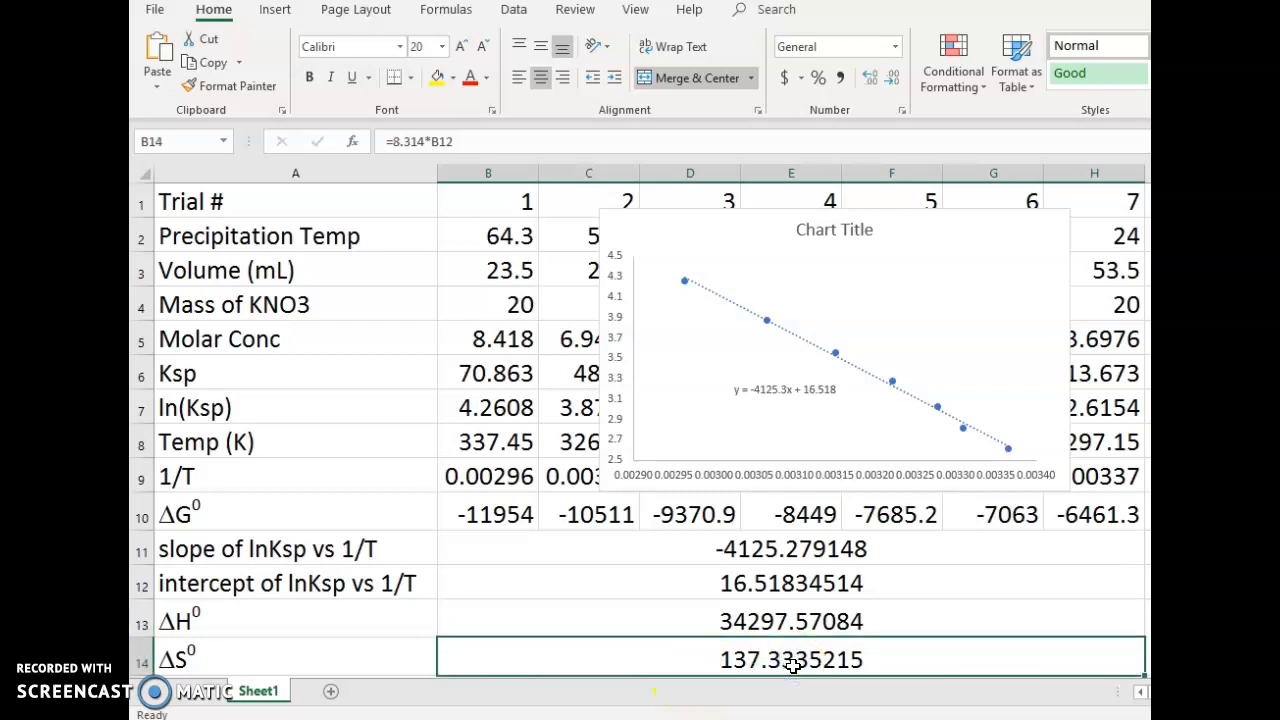
left_click(818, 622)
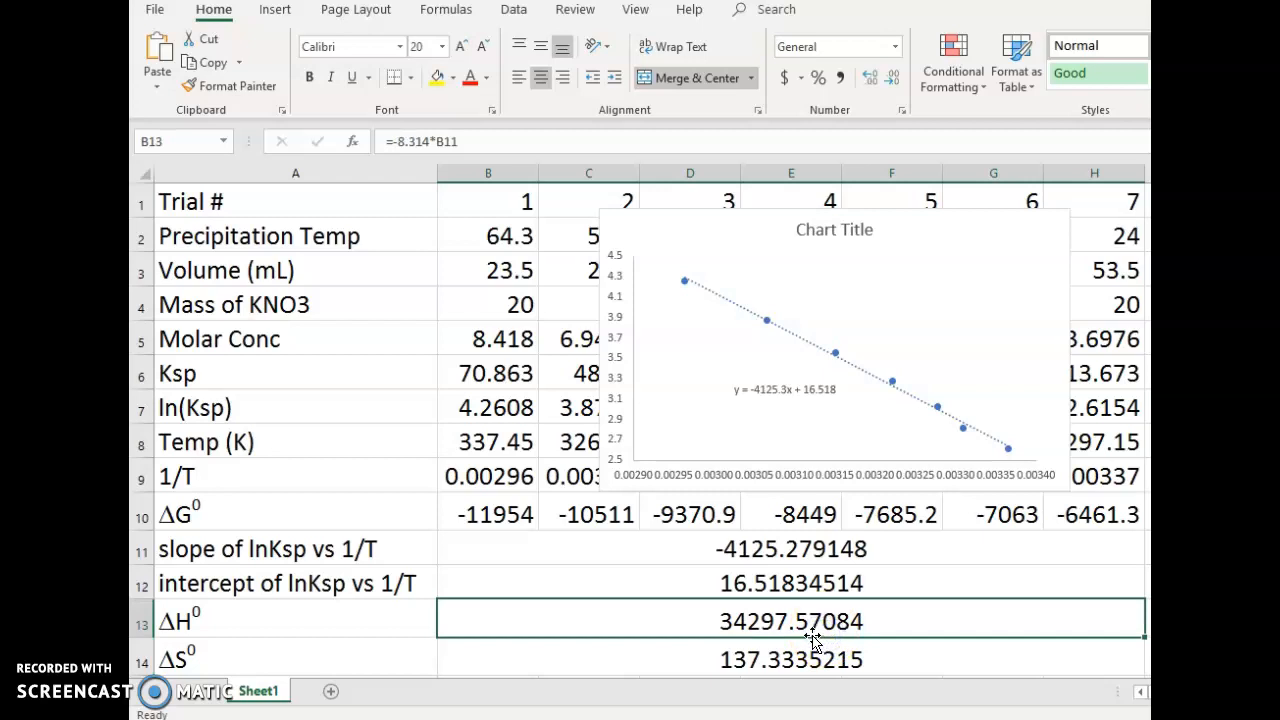